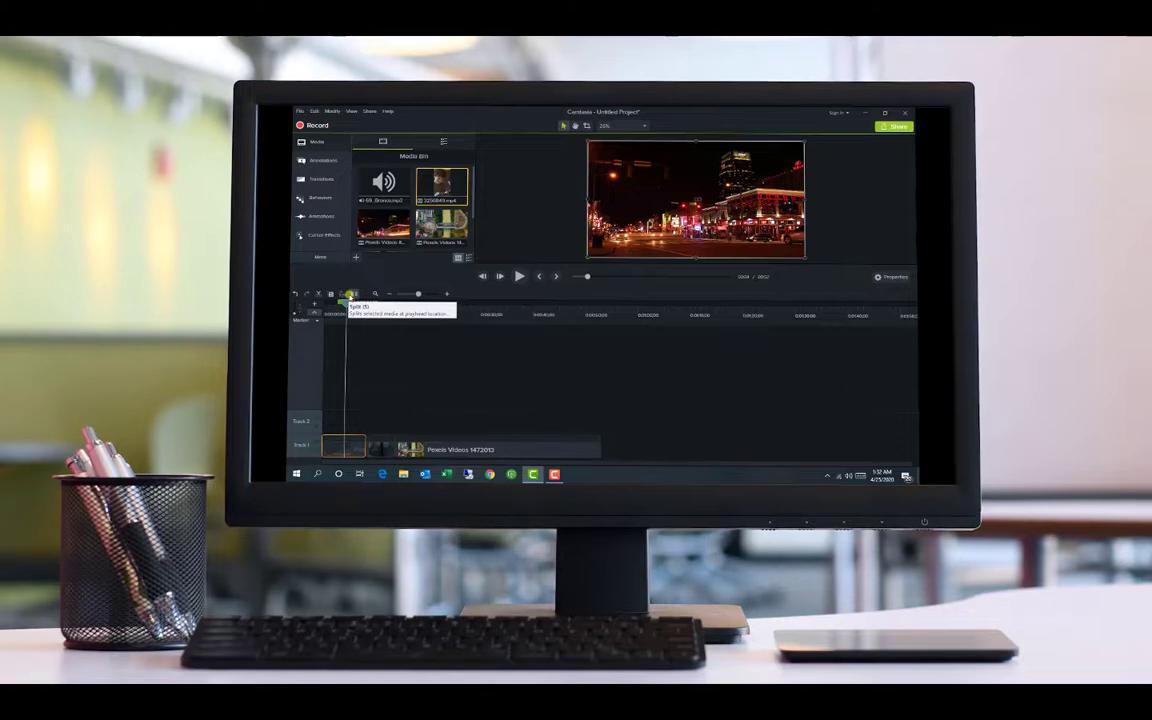
click(350, 294)
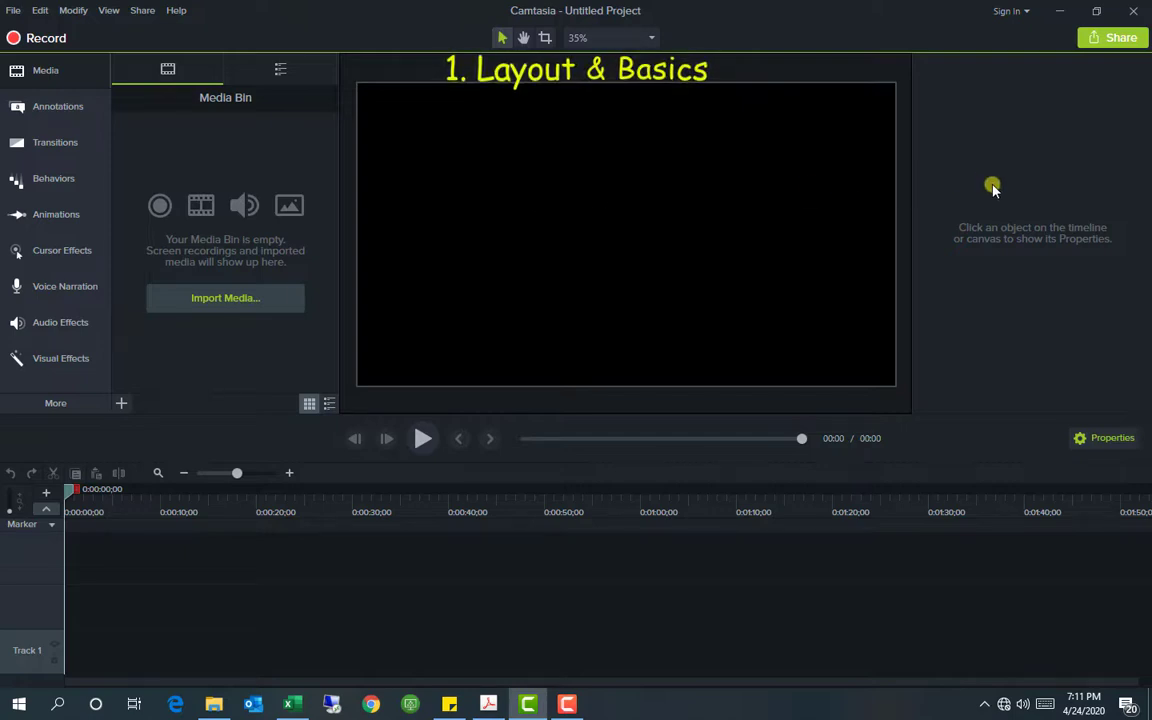
click(1122, 440)
click(1124, 441)
click(64, 41)
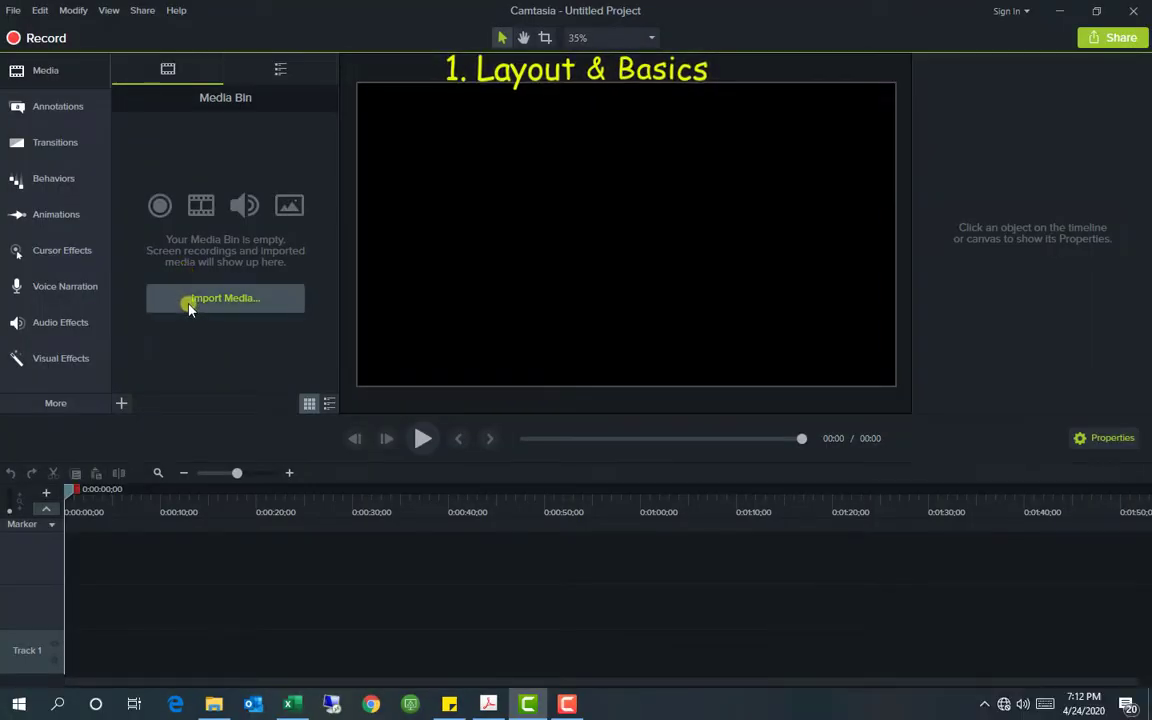
Import the 69_Bronco audio file and the four video files from New folder into the Media Bin.
click(188, 307)
drag(710, 325, 930, 257)
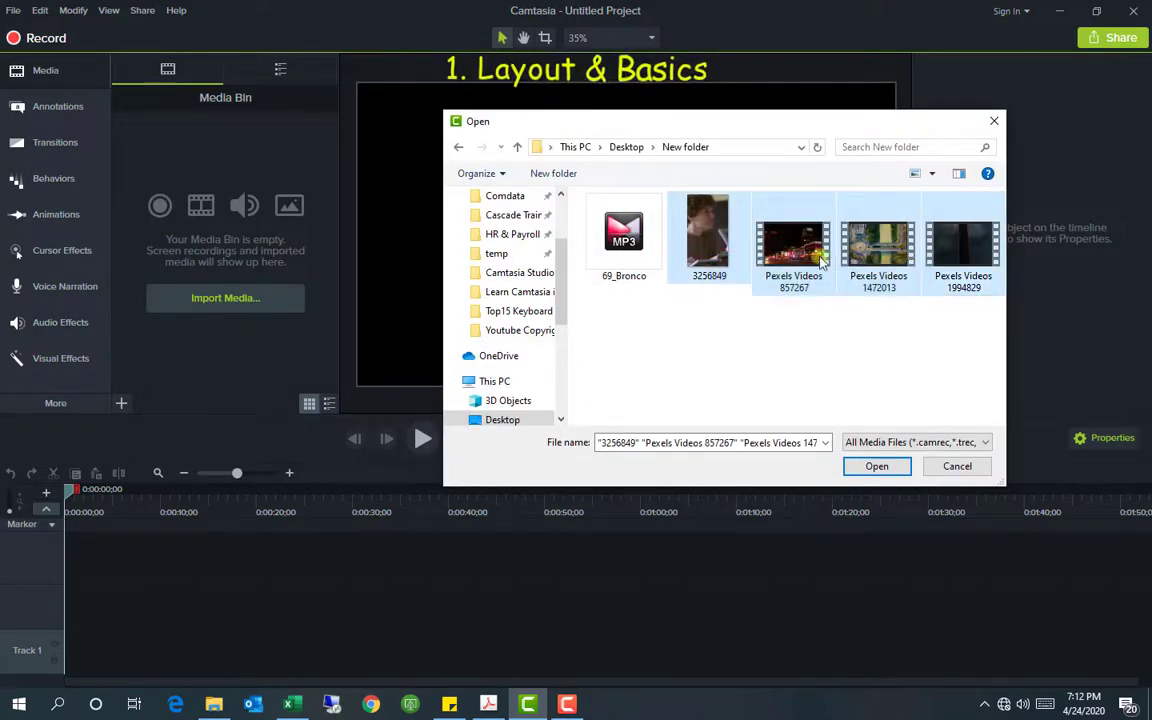
ctrl+click(624, 235)
click(876, 467)
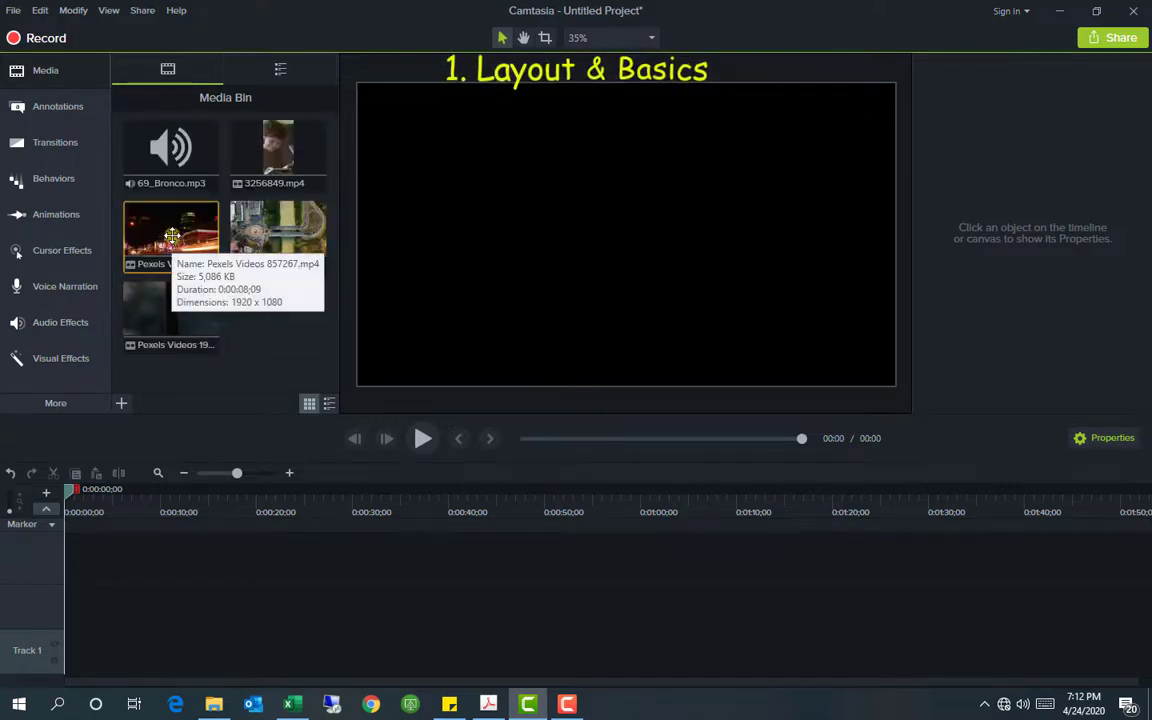
Arrange Pexels Videos 857267, 1994829 and 1472013 one after another on Track 1 and play the sequence.
drag(172, 235, 80, 660)
drag(172, 319, 625, 243)
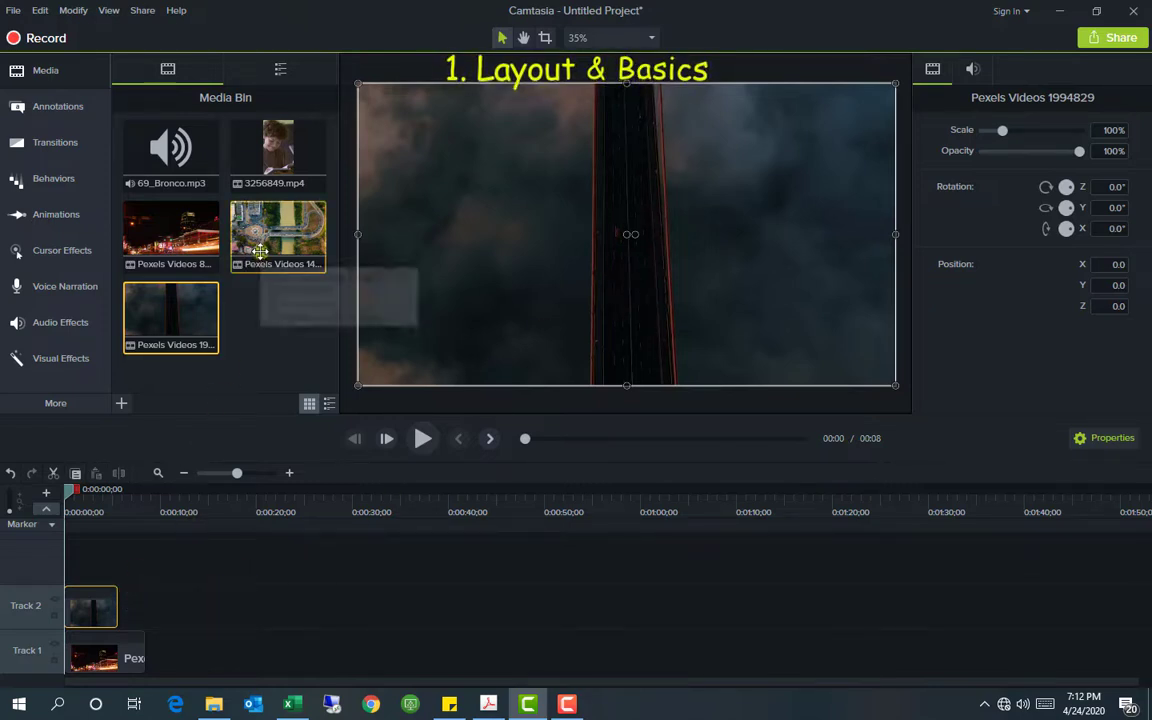
drag(254, 266, 610, 235)
drag(98, 605, 180, 668)
drag(221, 576, 378, 659)
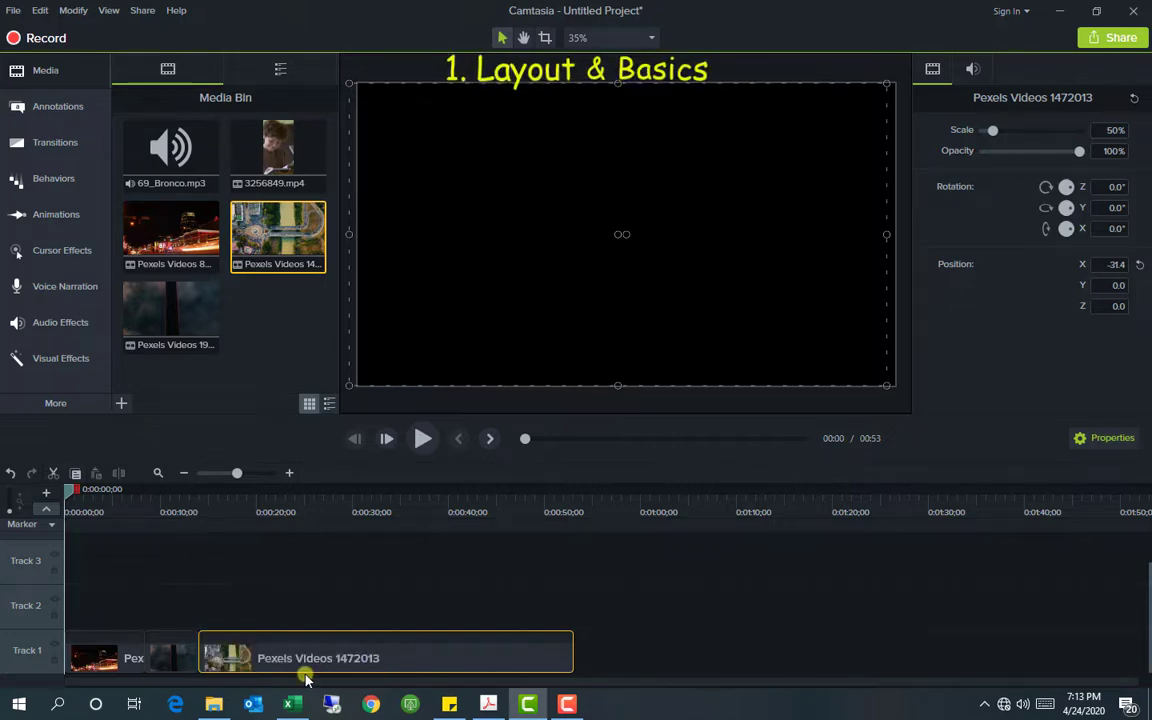
key(space)
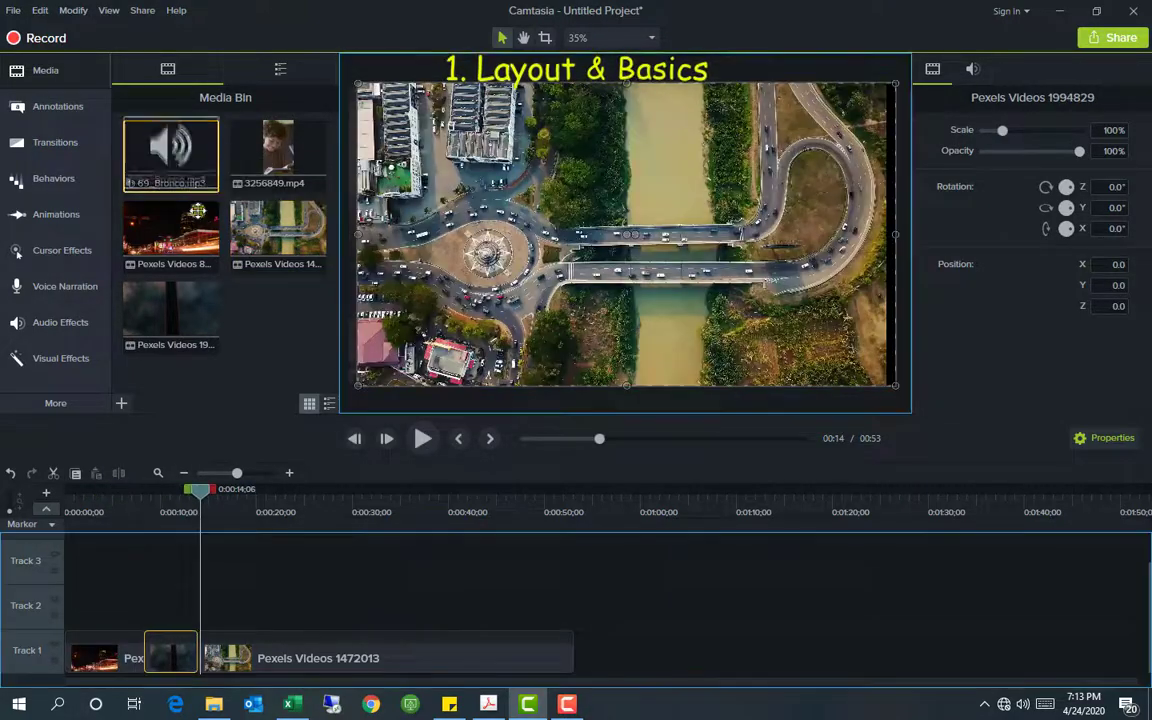
Add 69_Bronco.mp3 to the start of Track 2 and trim its end back to about 41 seconds.
drag(198, 211, 63, 604)
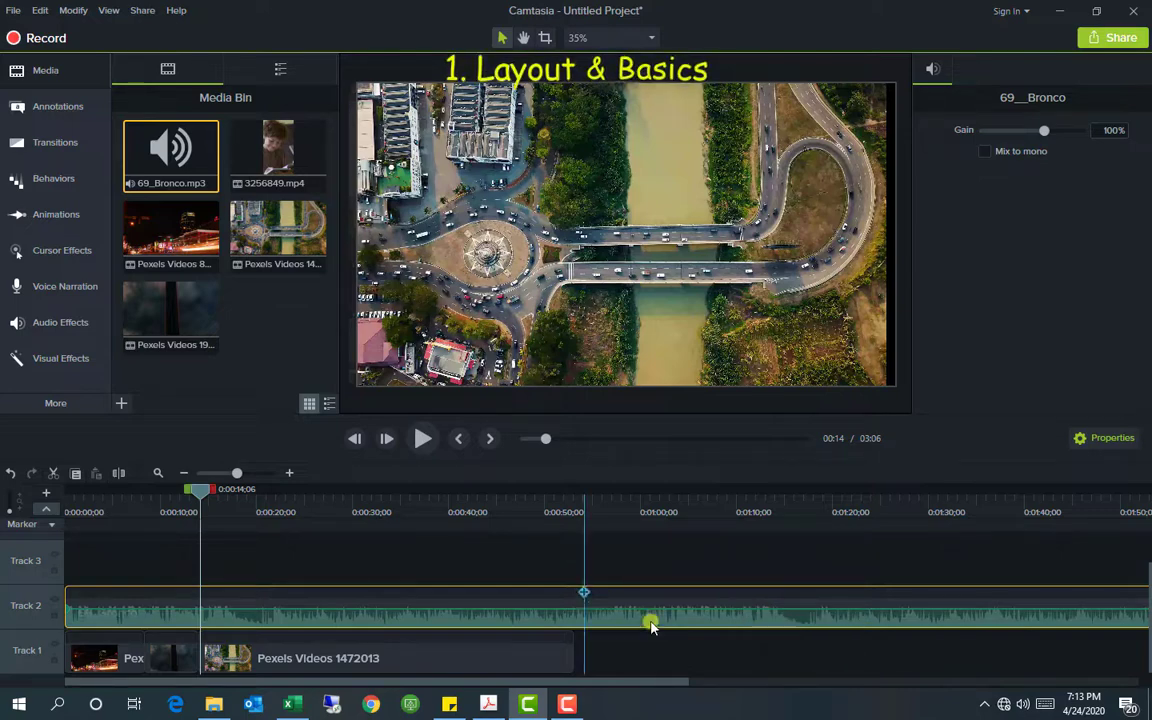
scroll(818, 620, up, 4)
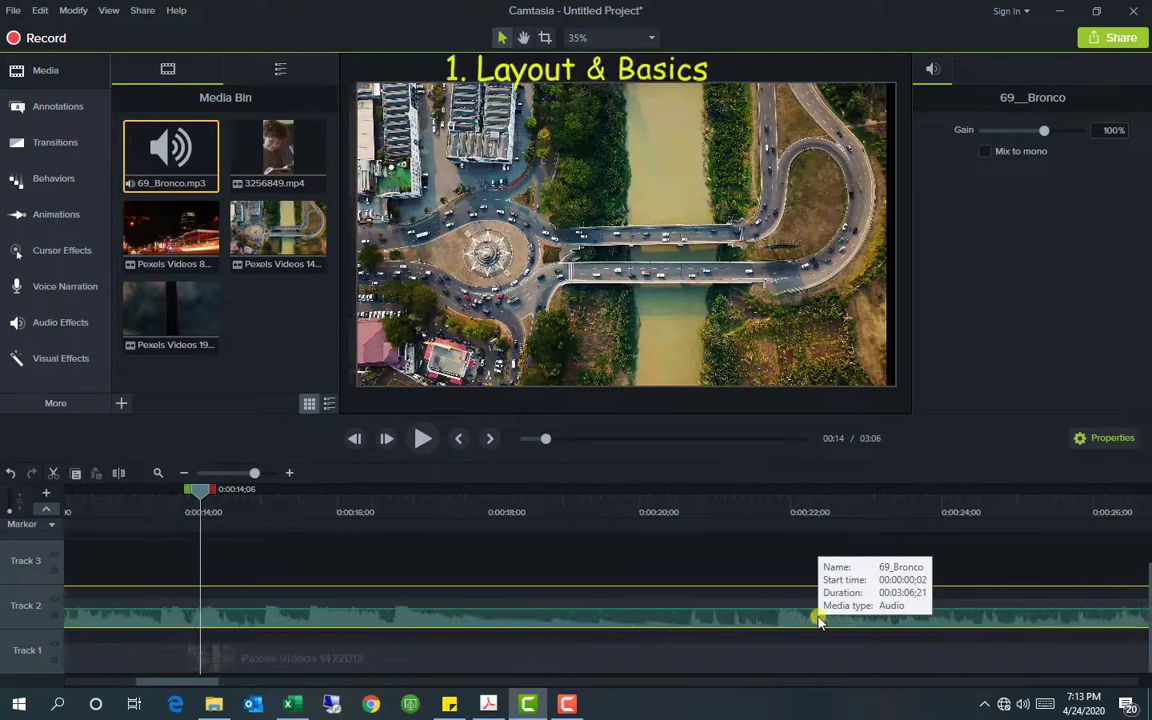
scroll(818, 620, up, 2)
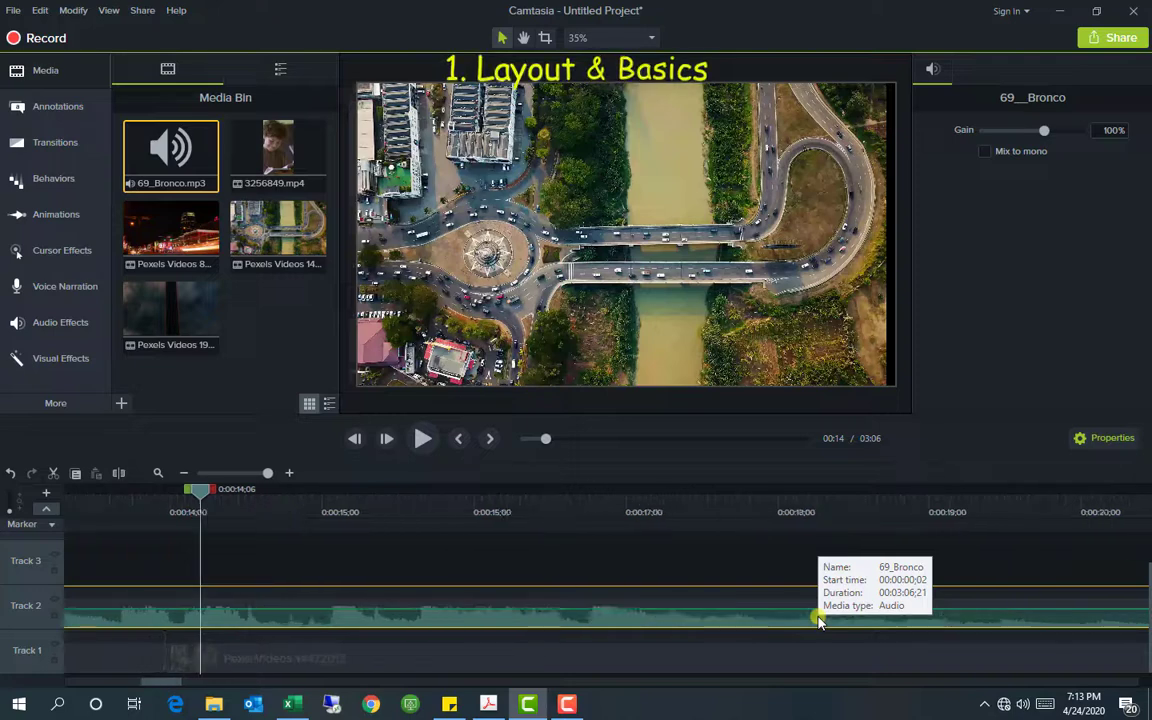
scroll(818, 620, down, 6)
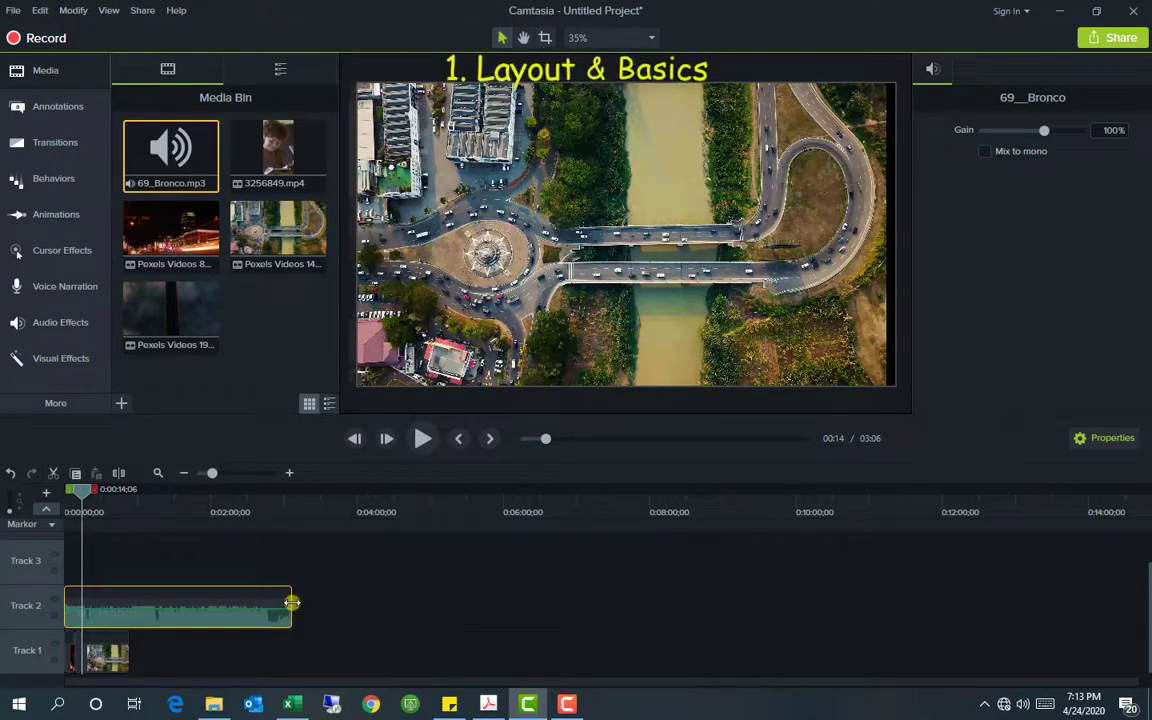
drag(291, 607, 213, 606)
drag(139, 601, 114, 604)
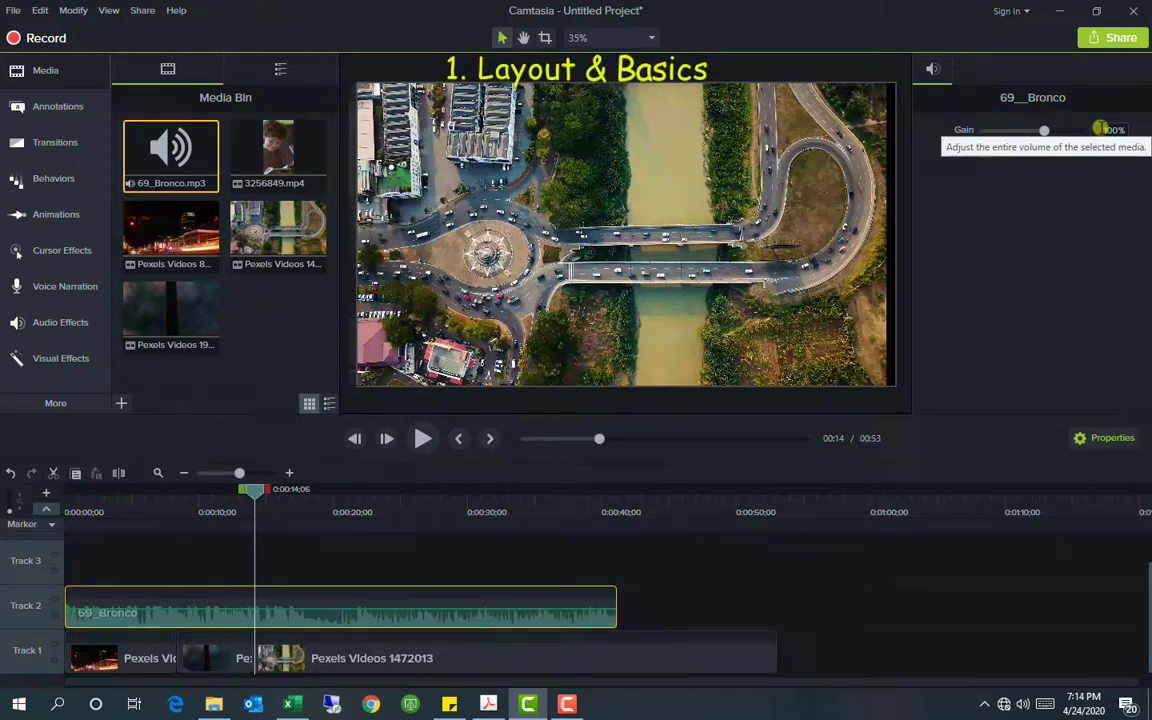
Set the gain of the 69_Bronco audio clip to 50%.
click(1101, 129)
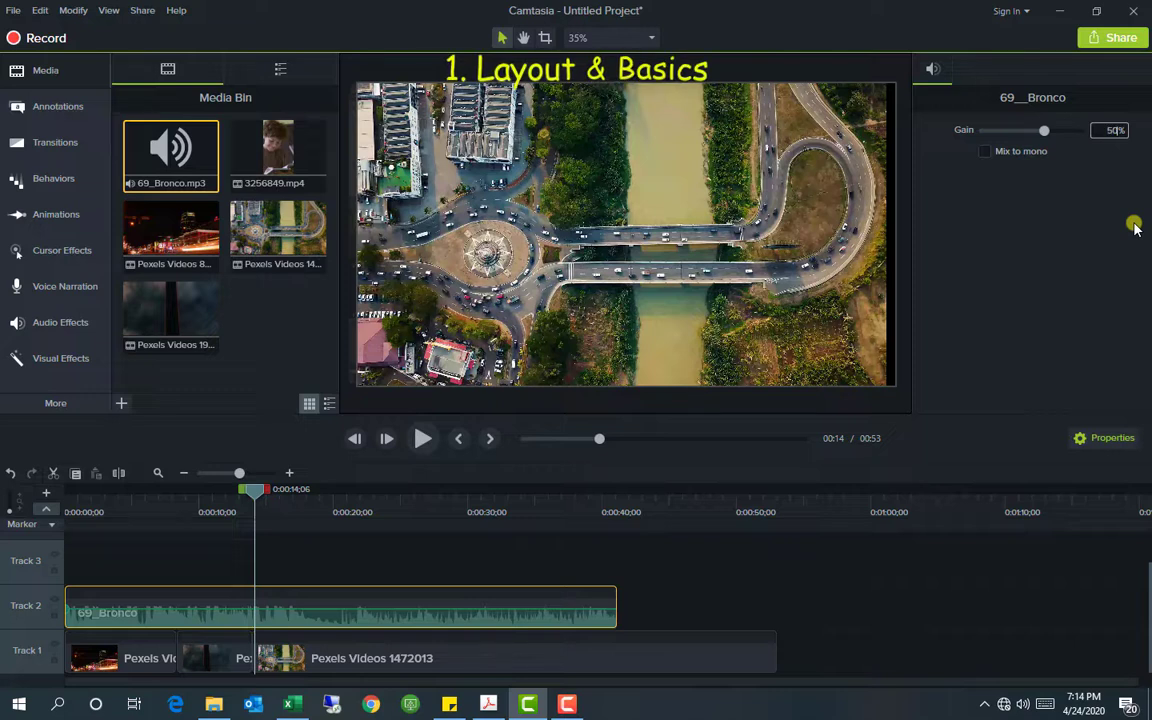
text(50)
key(Return)
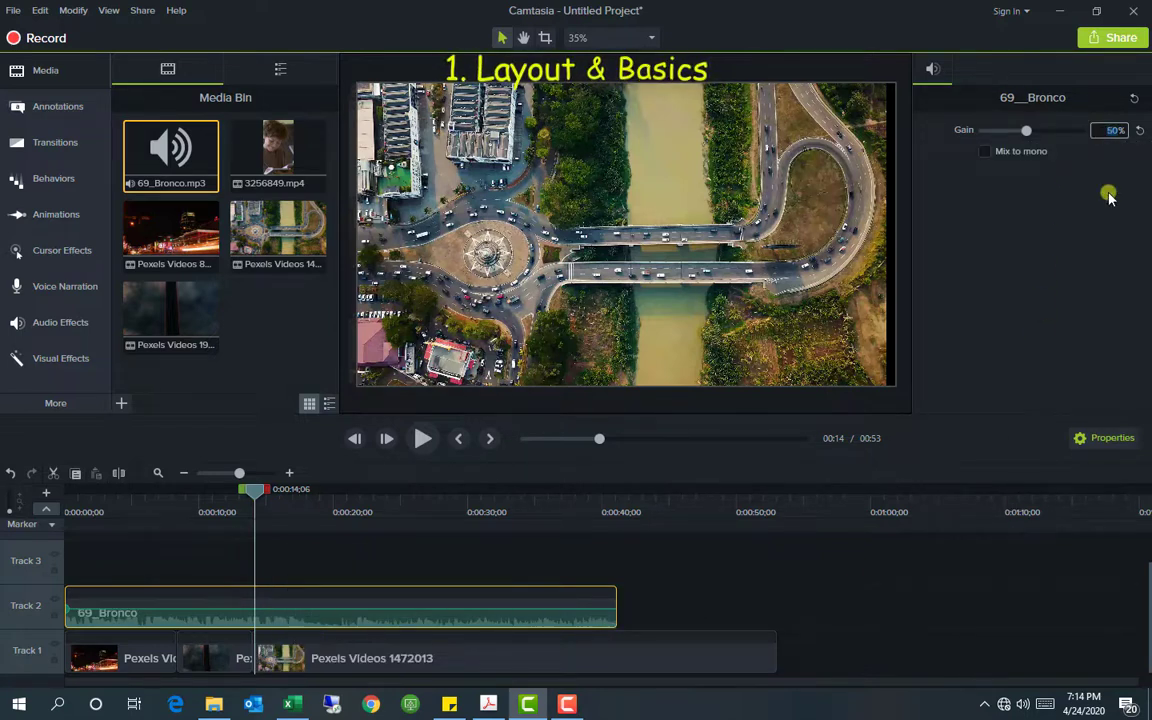
key(Return)
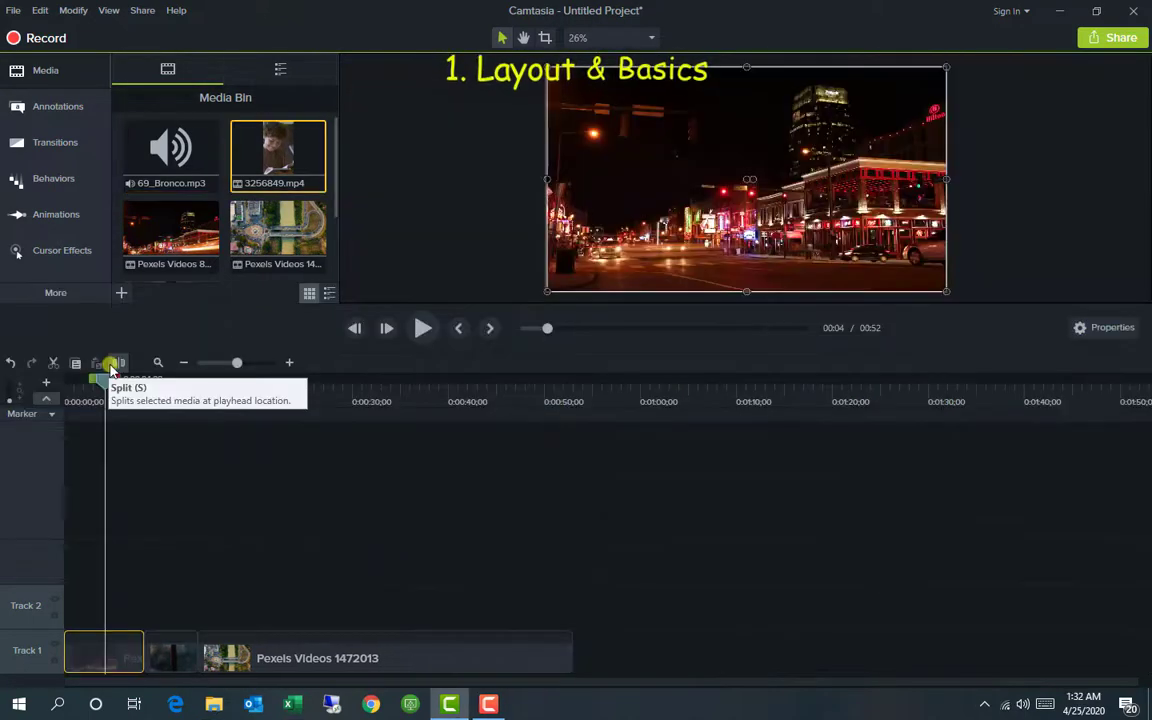
Split the Pexels Videos 857267 clip at 0:00:04;08 and 0:00:06;20, and ripple delete the section in between.
click(113, 368)
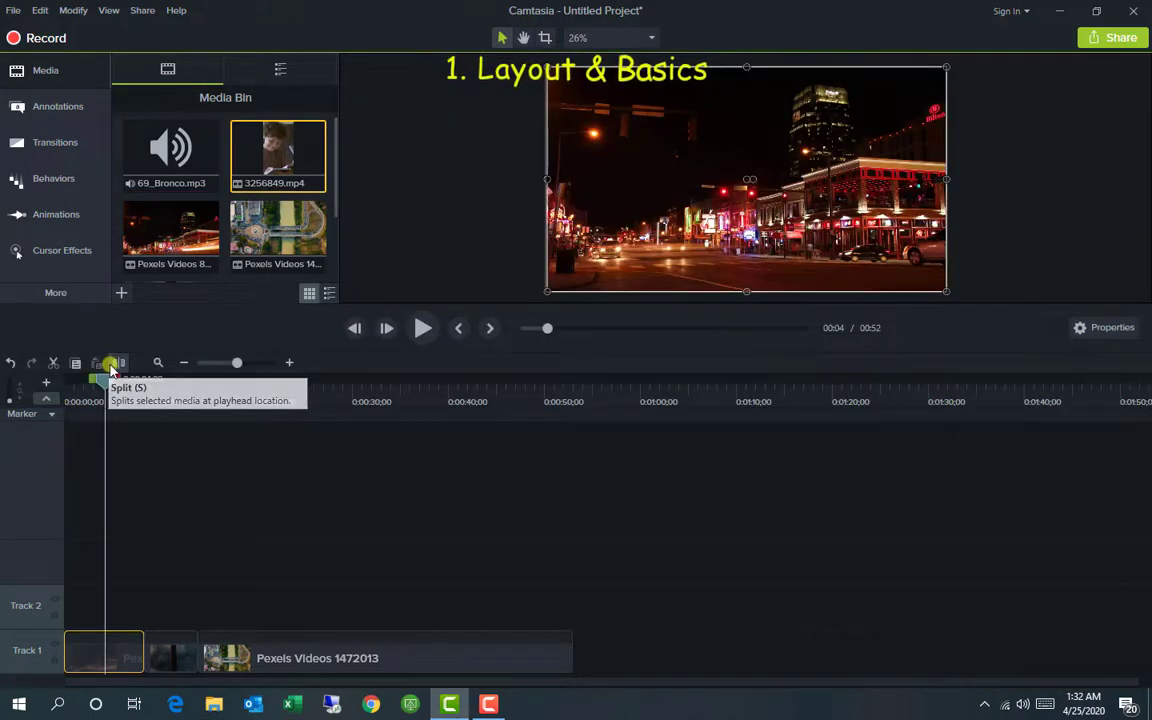
click(116, 662)
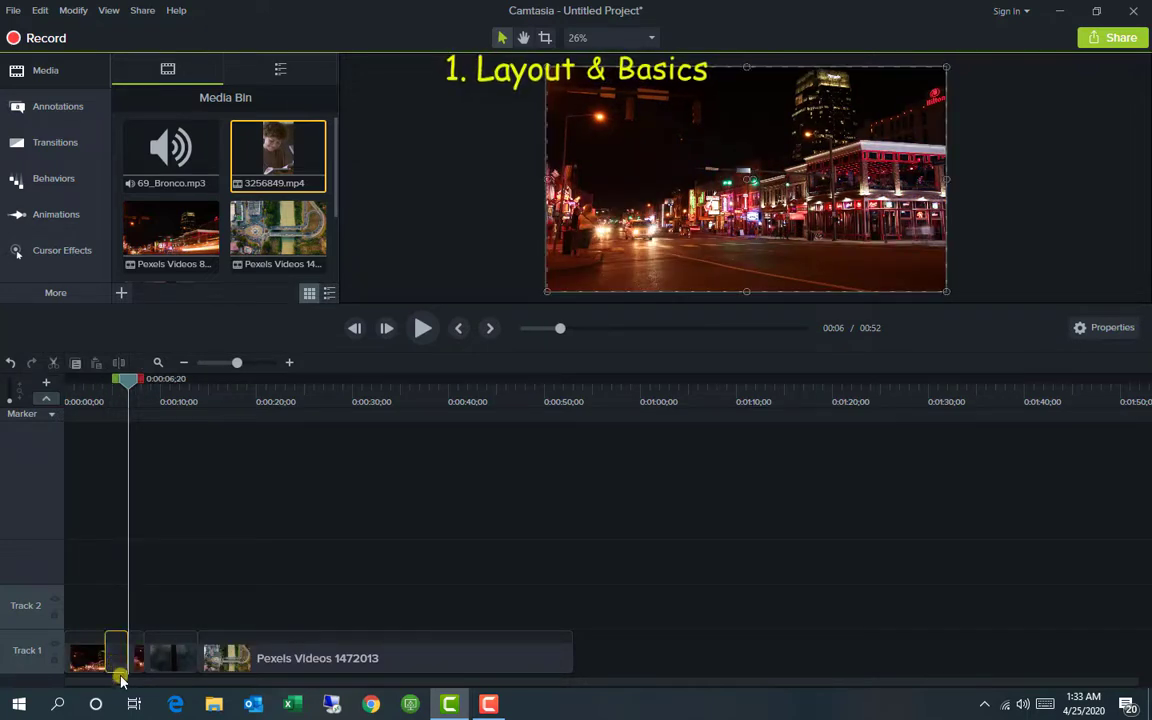
key(Delete)
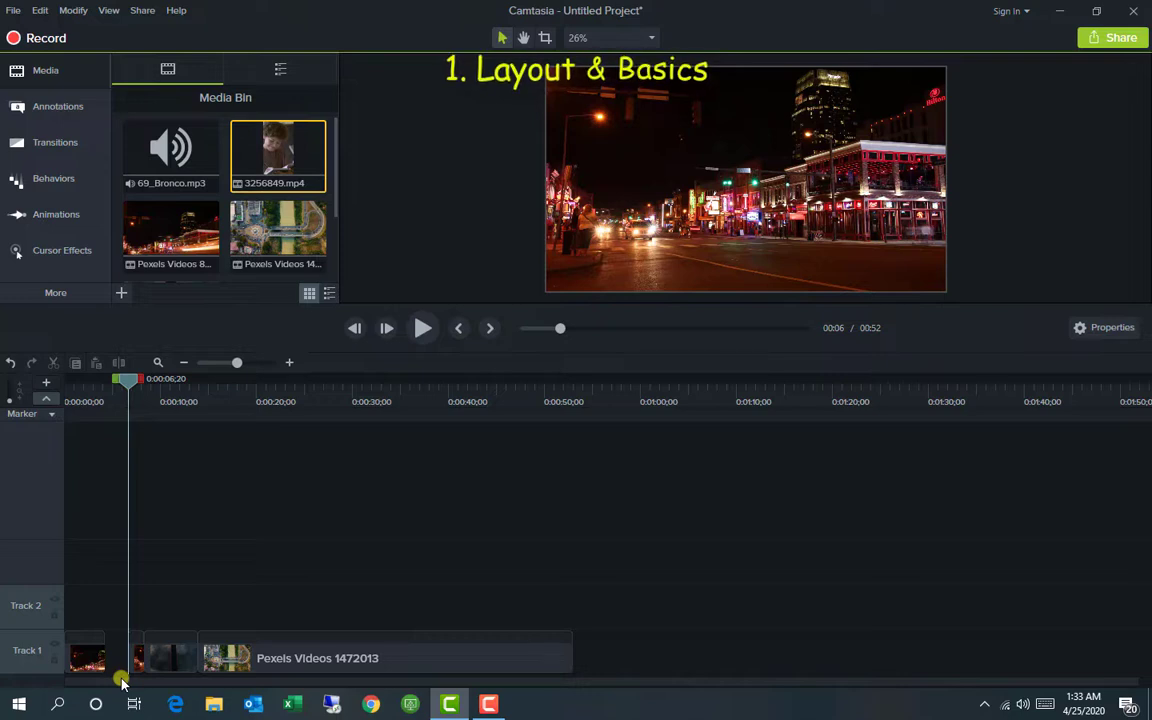
key(ctrl+z)
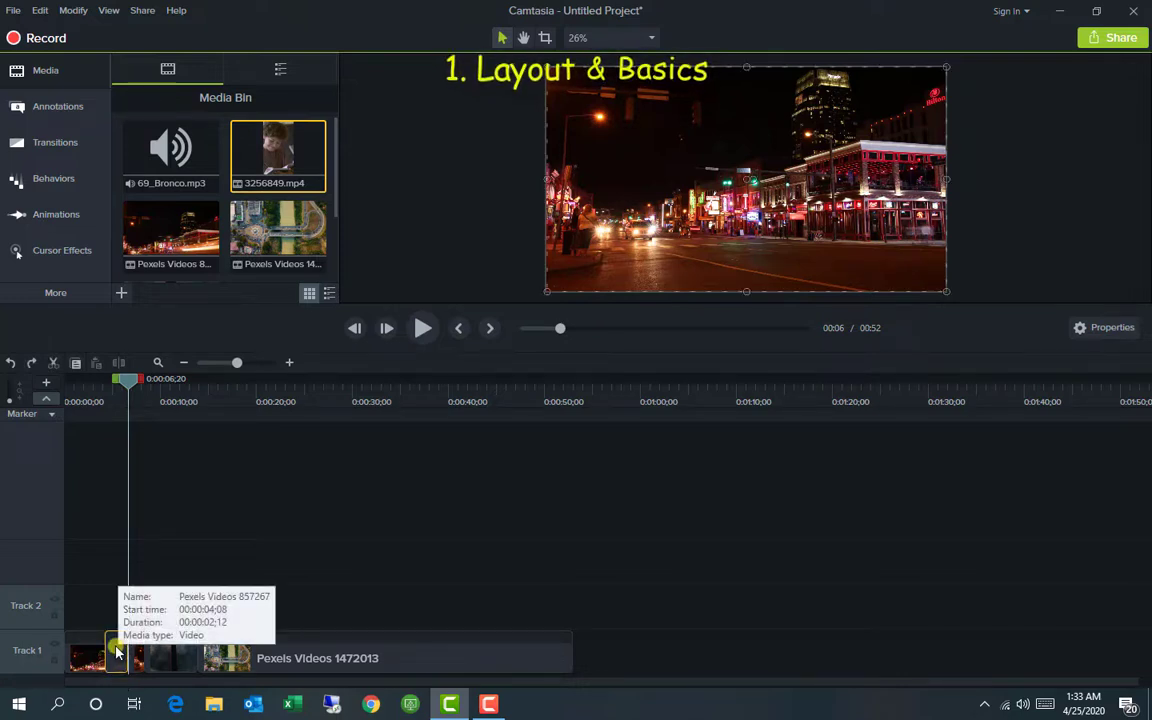
right_click(117, 652)
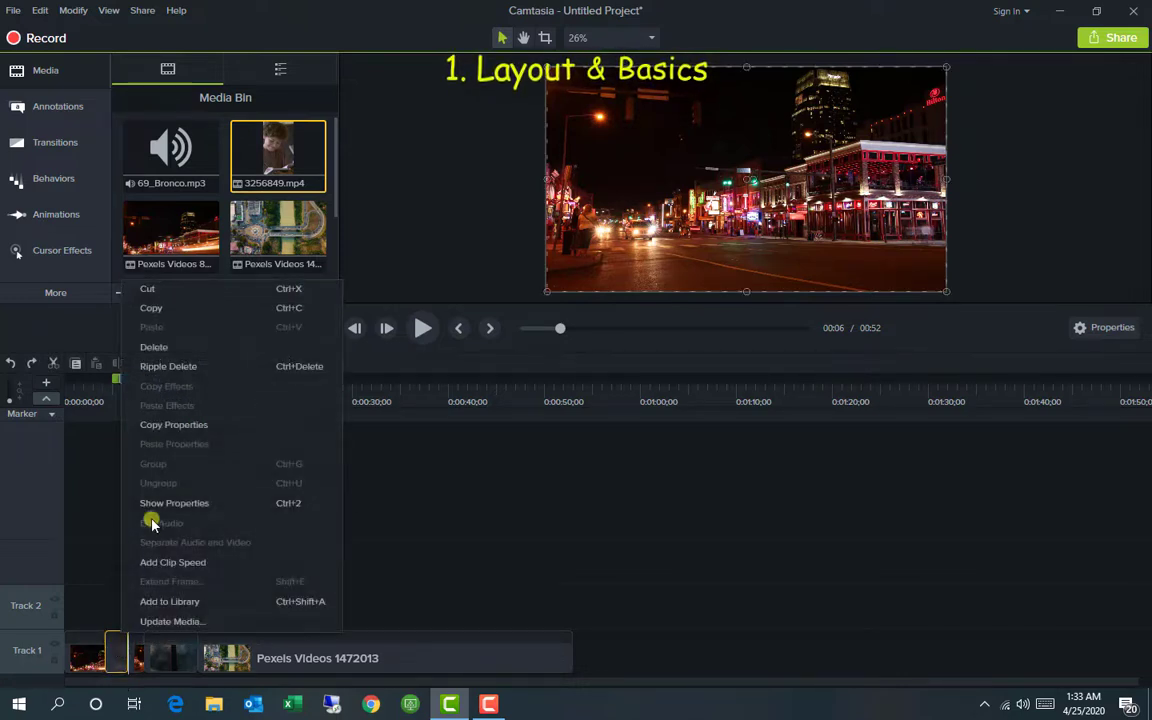
click(117, 655)
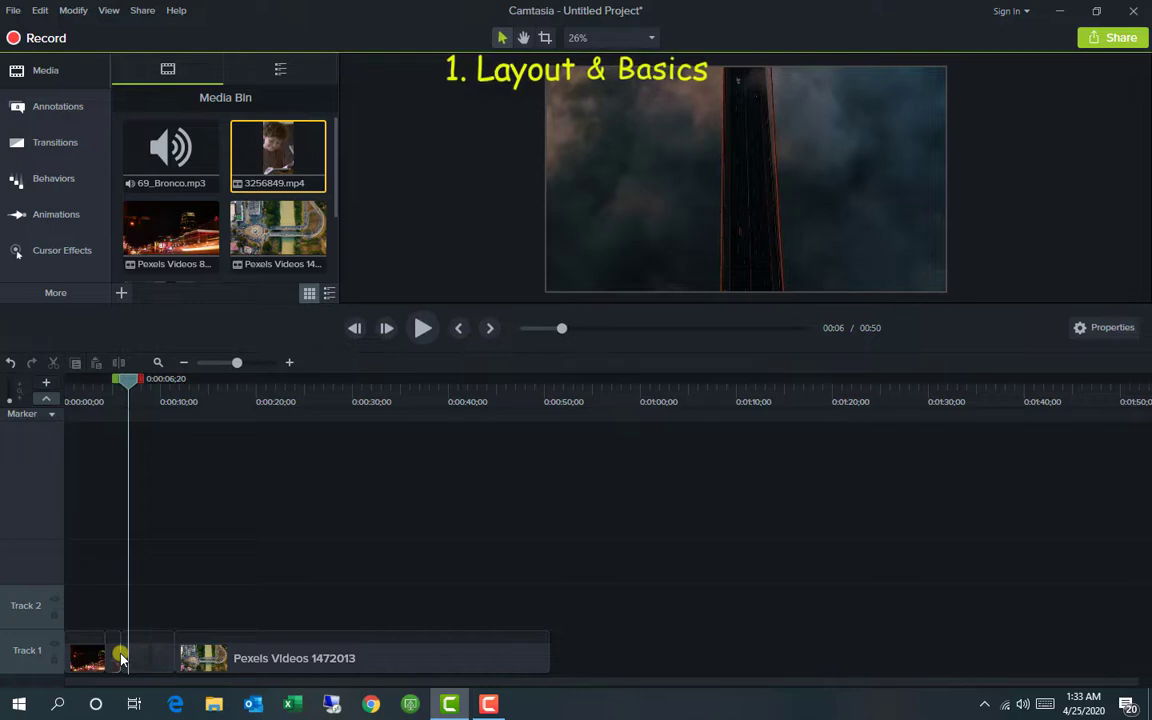
Trim the end of the Pexels Videos 1472013 clip so the sequence ends at about 30 seconds.
click(529, 657)
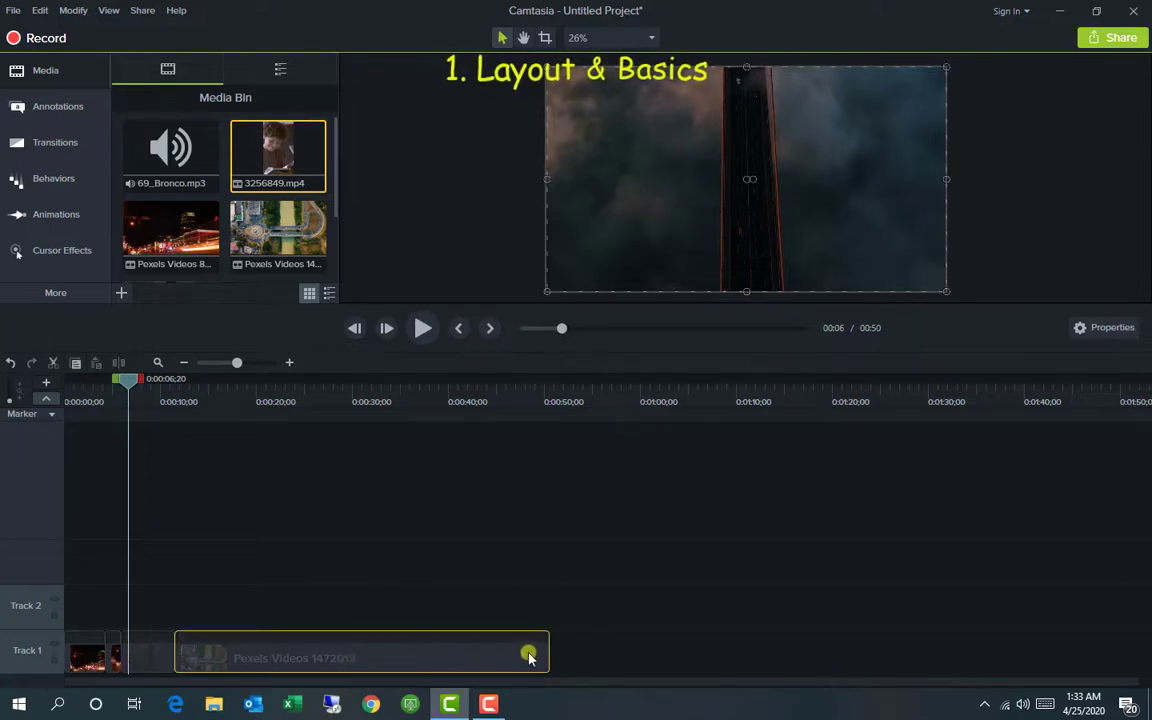
drag(548, 655, 414, 661)
click(153, 655)
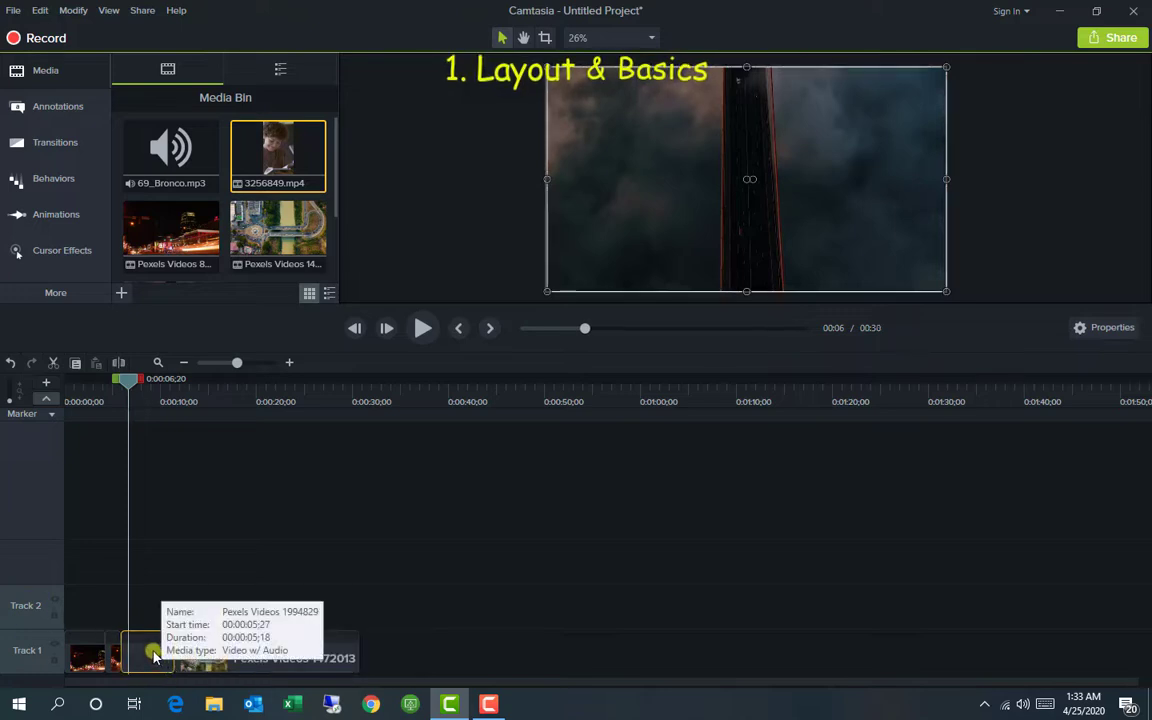
Place 3256849.mp4 on Track 2 at 0:00:06;20 and make it a small overlay in the canvas's upper-right corner.
drag(153, 655, 134, 606)
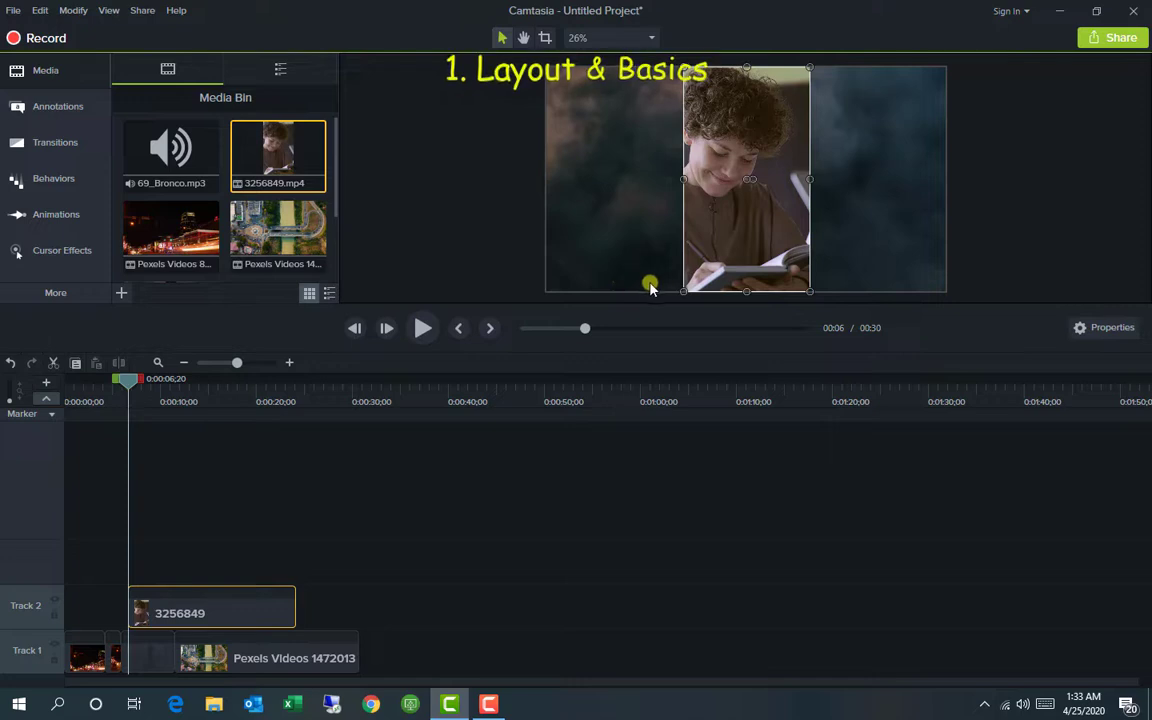
drag(684, 292, 746, 179)
drag(766, 87, 903, 101)
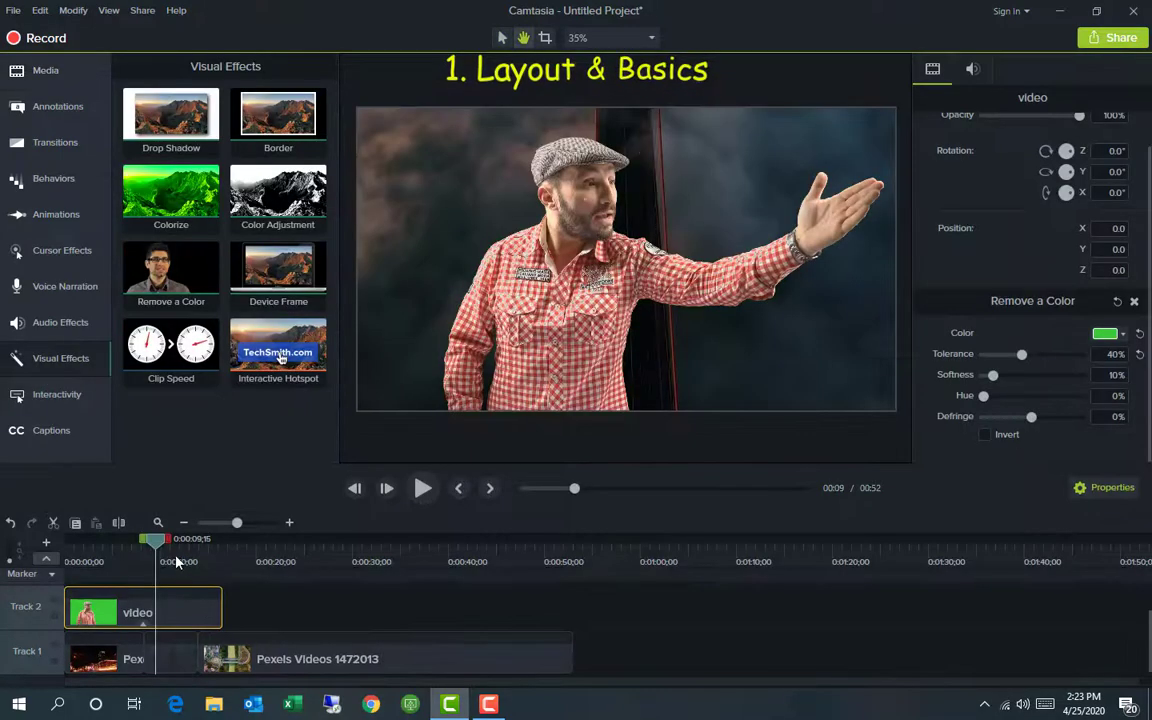
Add a timeline marker named "Done" at 0:00:10;18.
click(167, 578)
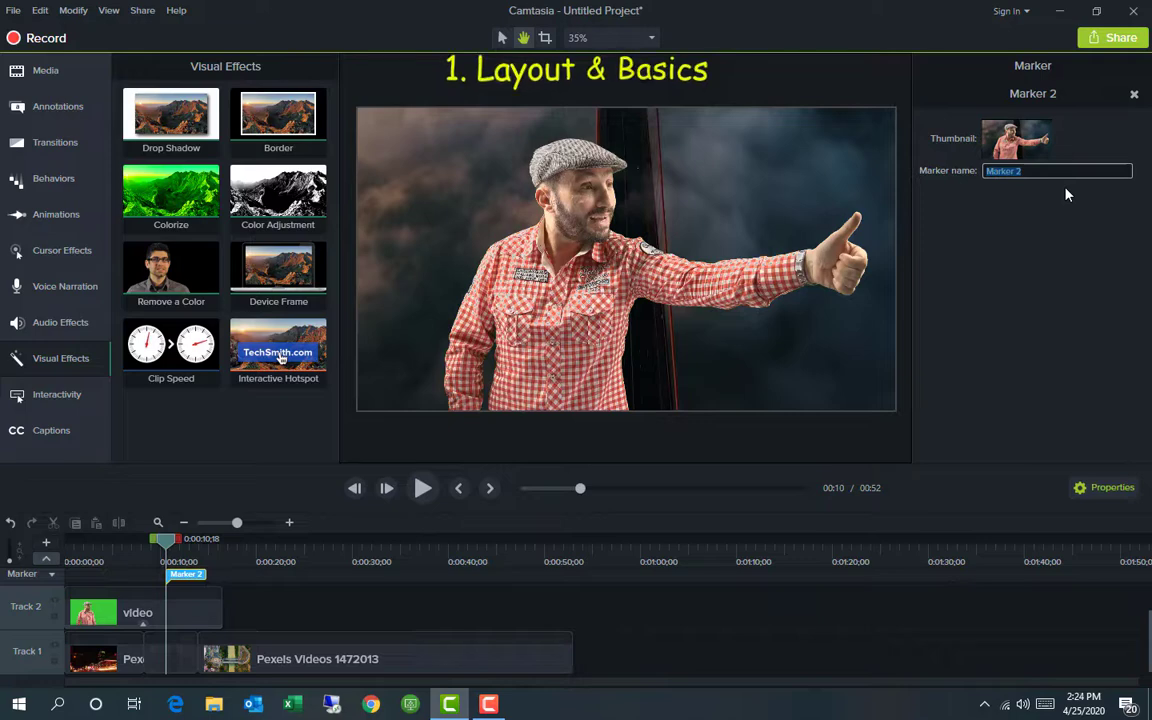
text(Sec)
key(BackSpace)
key(BackSpace)
key(BackSpace)
text(Done)
key(Return)
Add a timeline marker named "Roads" at 0:00:29;10.
click(346, 576)
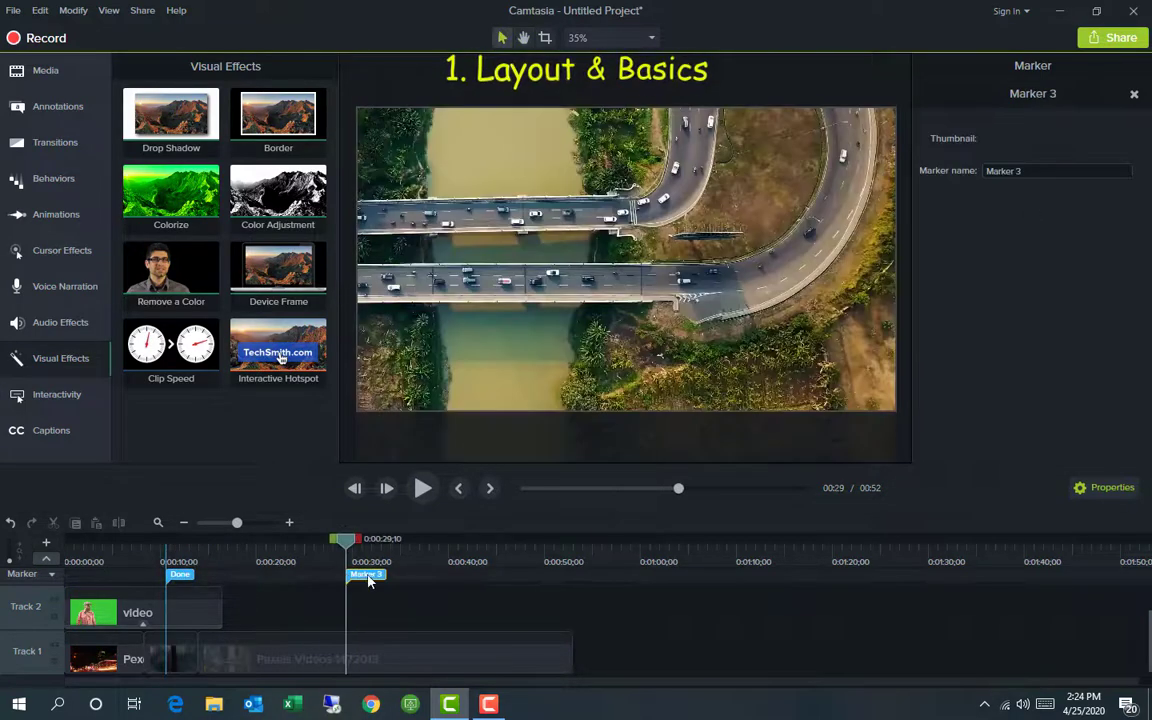
text(Roads)
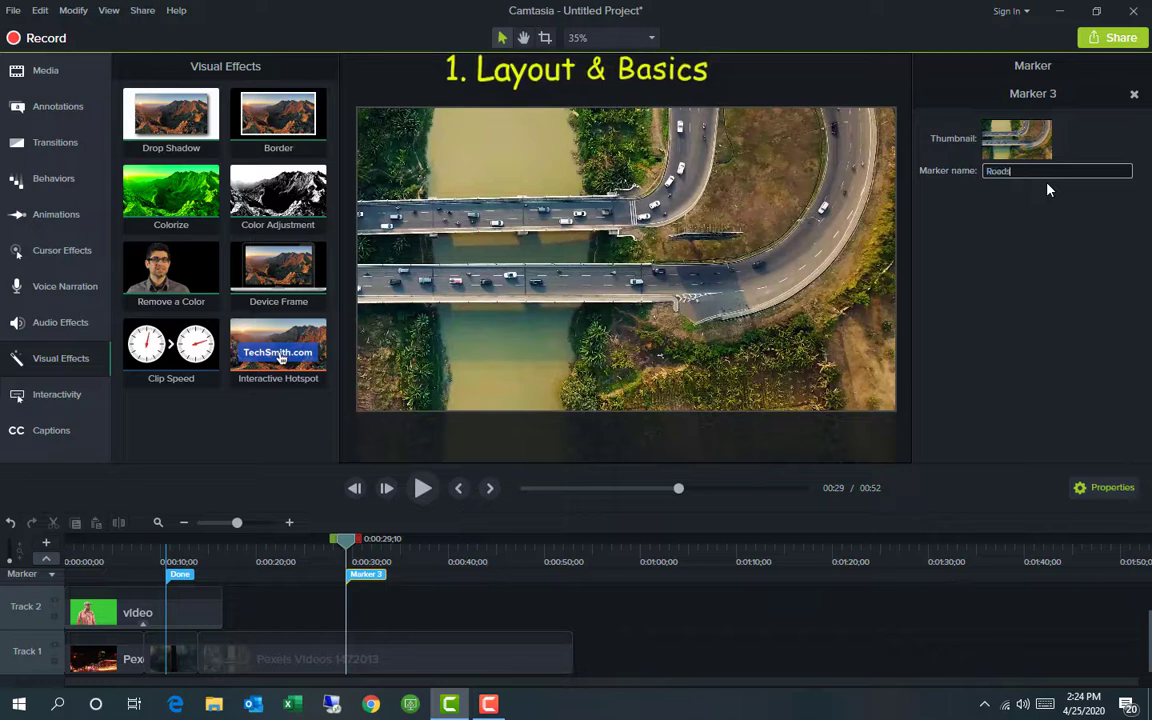
key(Return)
Rename Track 1 as "Video" and Track 2 as "Green S".
click(23, 655)
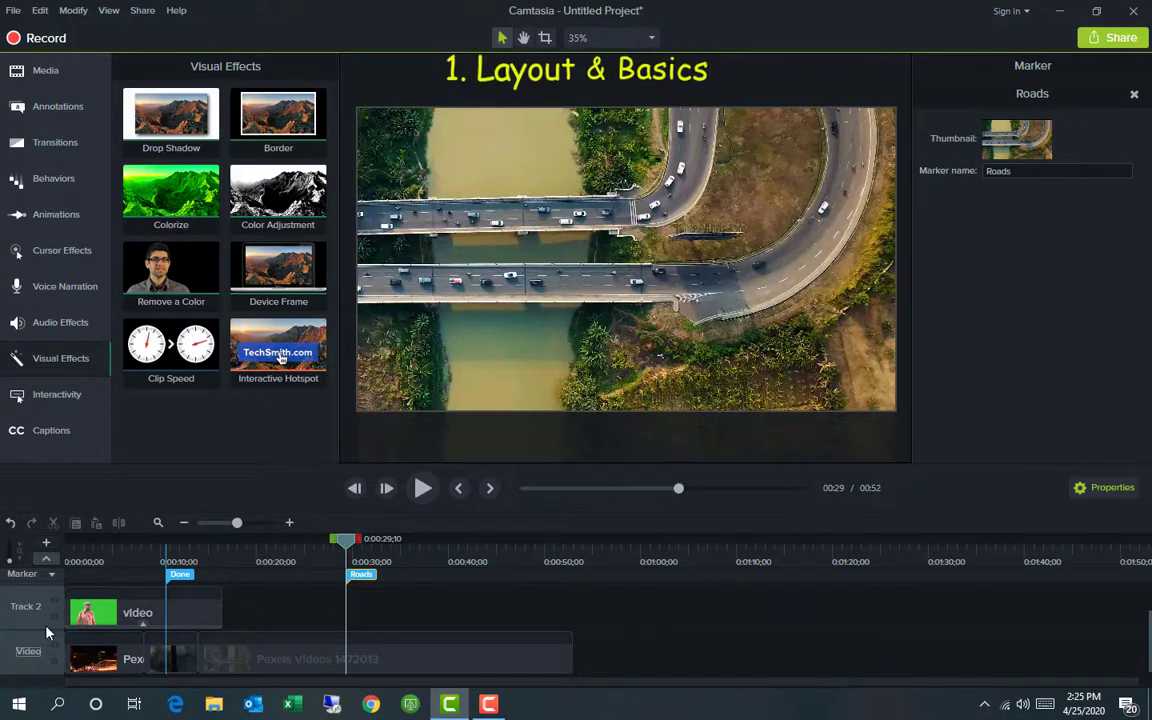
double_click(18, 609)
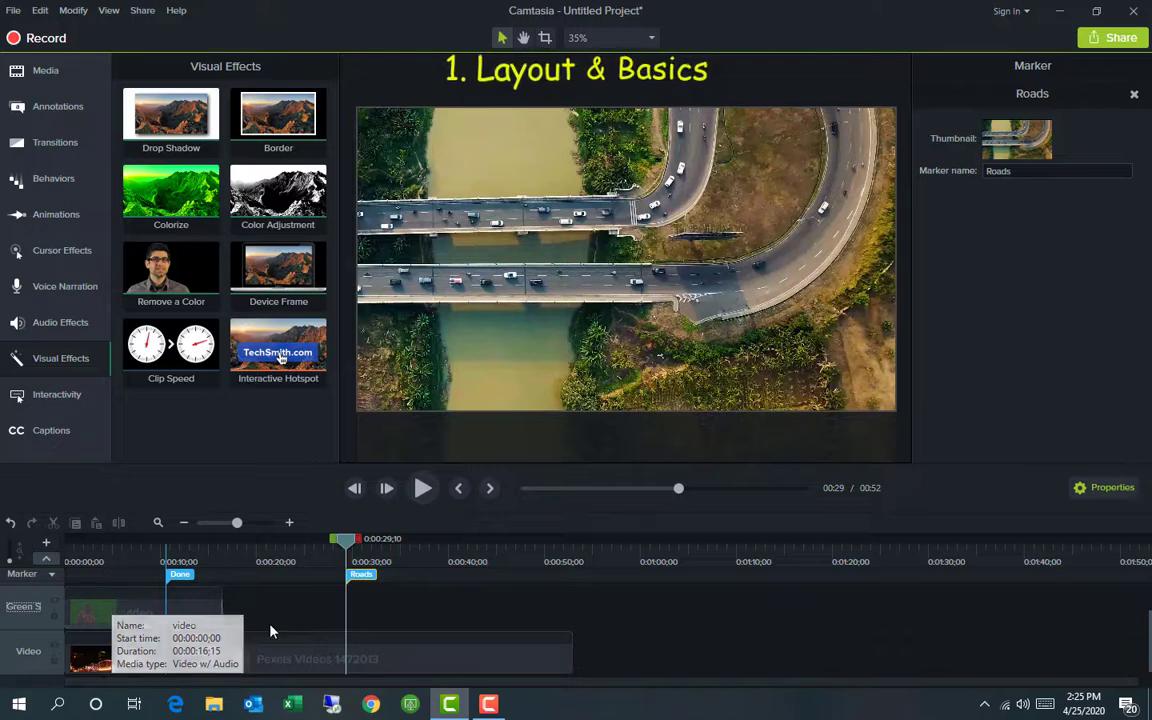
Examine the roads frame at a higher canvas zoom and return to 35%, and view the timeline tracks at a taller height.
key(ctrl+=)
key(ctrl+=)
key(ctrl+=)
key(ctrl+=)
key(ctrl+=)
key(ctrl+=)
key(ctrl+=)
key(ctrl+=)
key(ctrl+=)
key(ctrl+=)
key(ctrl+=)
key(ctrl+=)
key(ctrl+=)
key(ctrl+=)
key(ctrl+=)
key(ctrl+=)
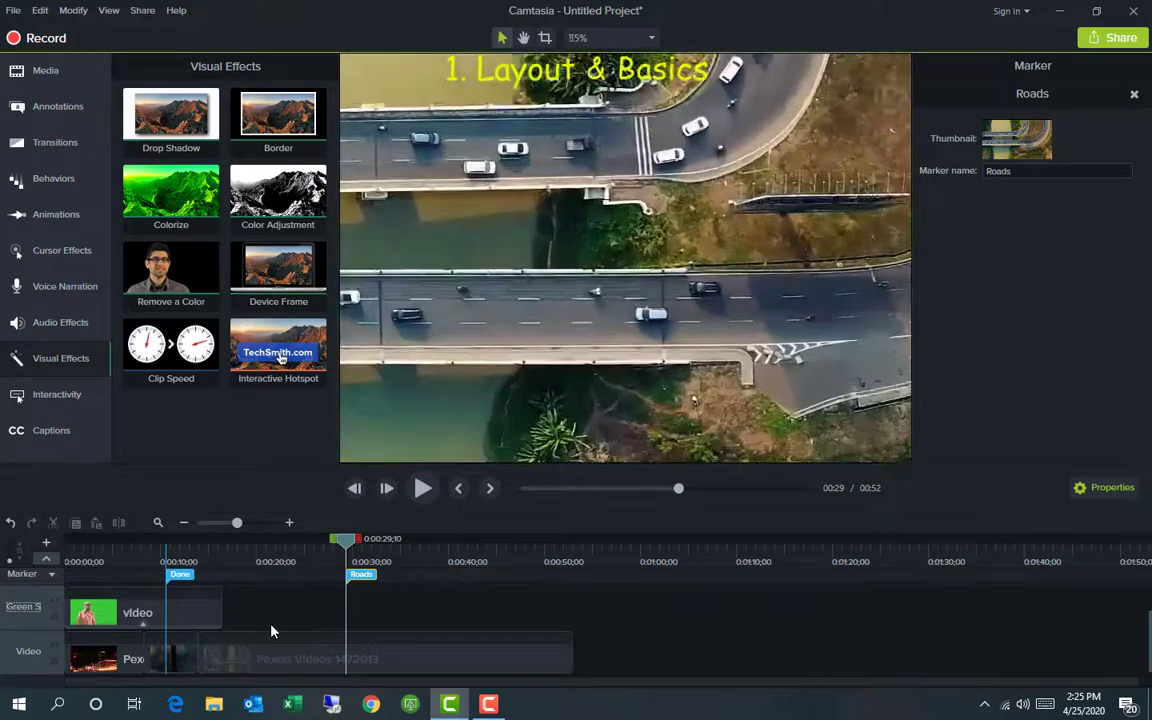
key(ctrl+minus)
key(ctrl+minus)
key(ctrl+minus)
key(ctrl+minus)
key(ctrl+minus)
key(ctrl+minus)
key(ctrl+minus)
key(ctrl+minus)
key(ctrl+minus)
key(ctrl+minus)
key(ctrl+minus)
key(ctrl+minus)
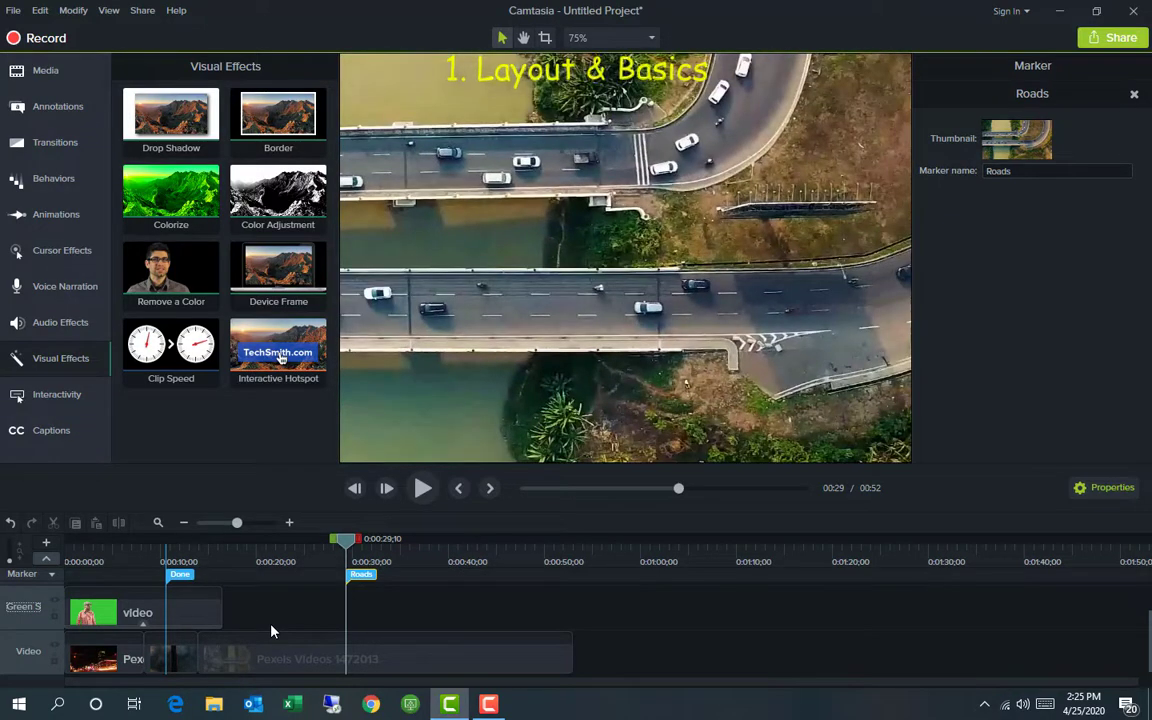
key(ctrl+minus)
key(ctrl+minus)
key(ctrl+minus)
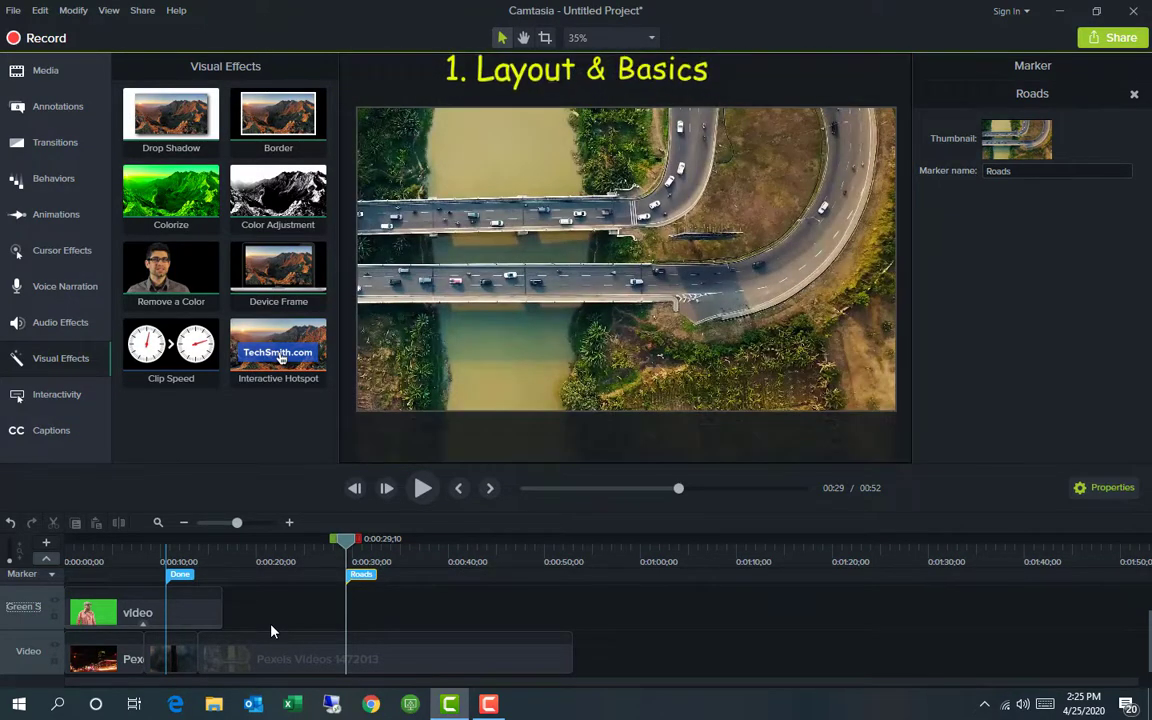
scroll(271, 631, up, 4)
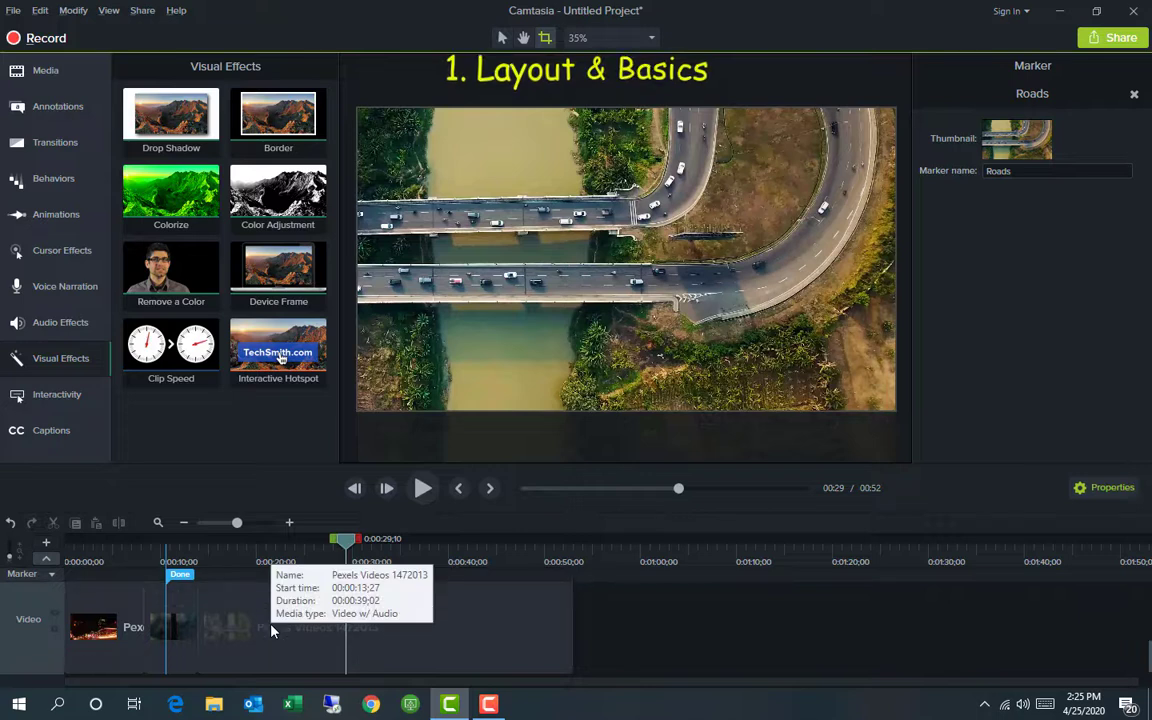
scroll(271, 631, down, 4)
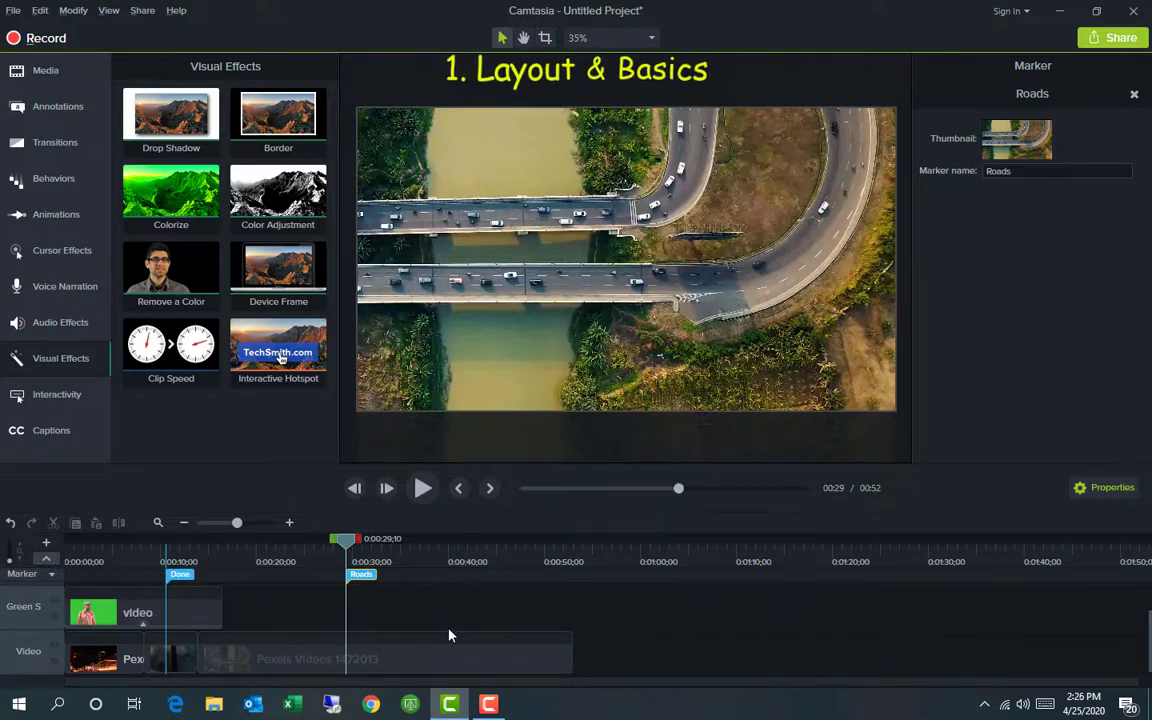
Examine the Pexels Videos 1472013 clip on the timeline at closer and wider zoom levels.
click(253, 665)
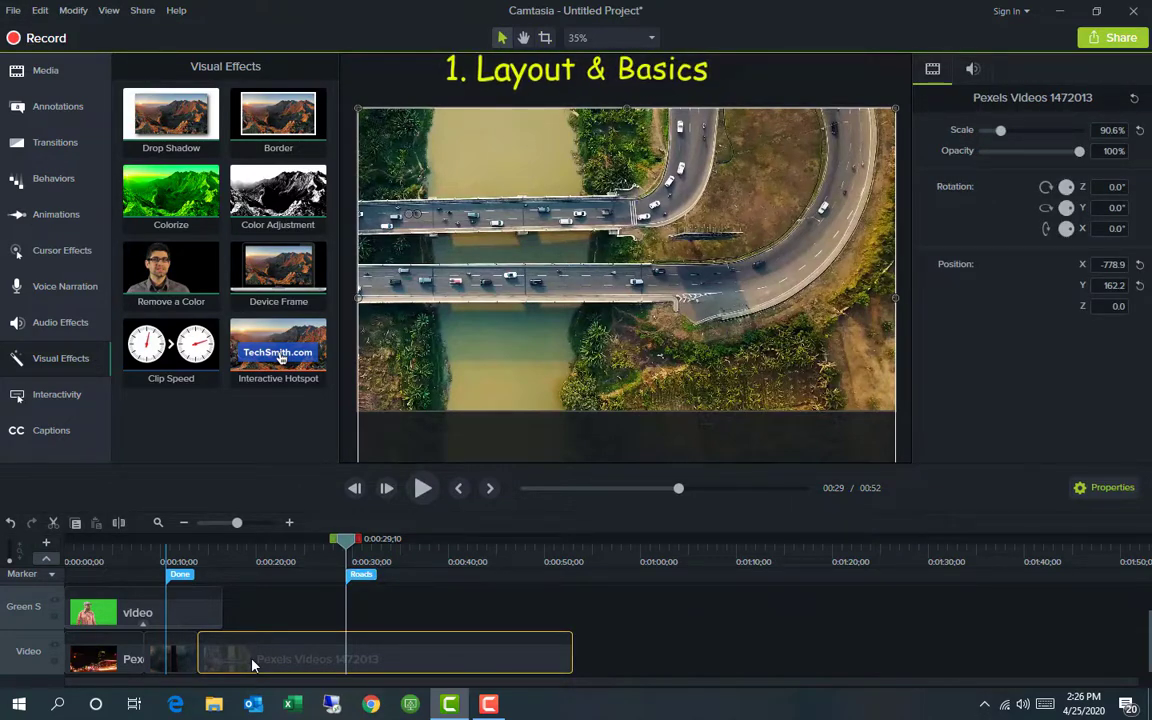
scroll(252, 665, up, 3)
scroll(252, 665, down, 2)
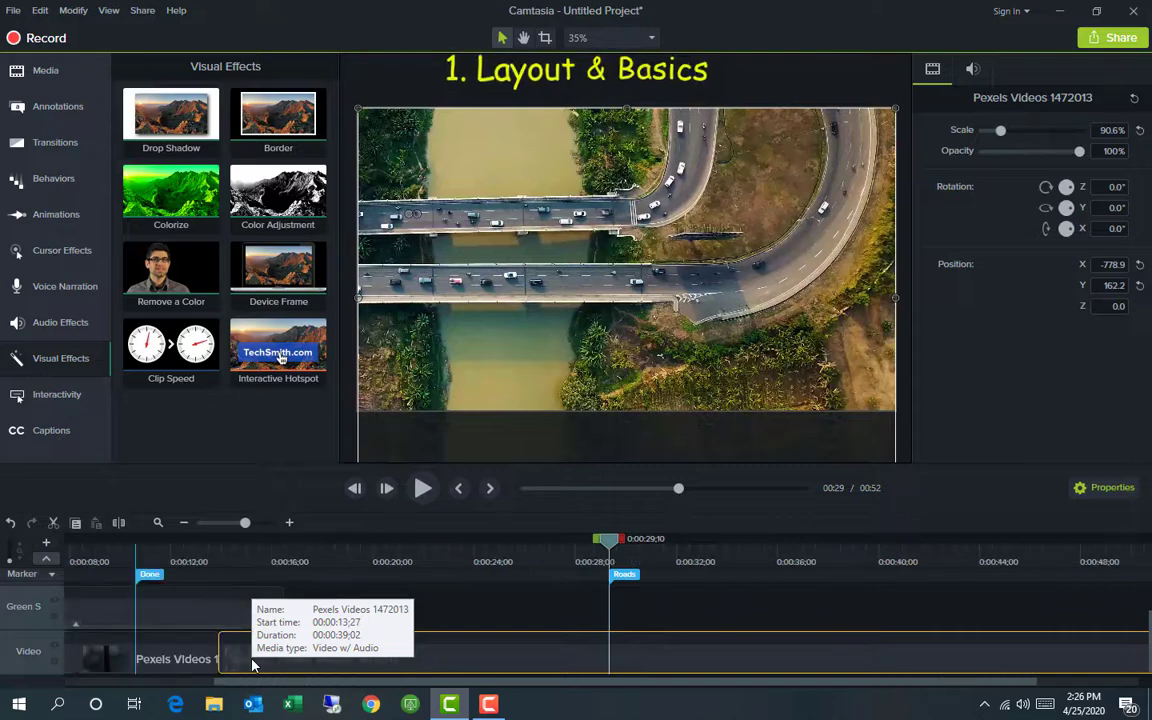
scroll(252, 665, down, 2)
scroll(252, 665, up, 3)
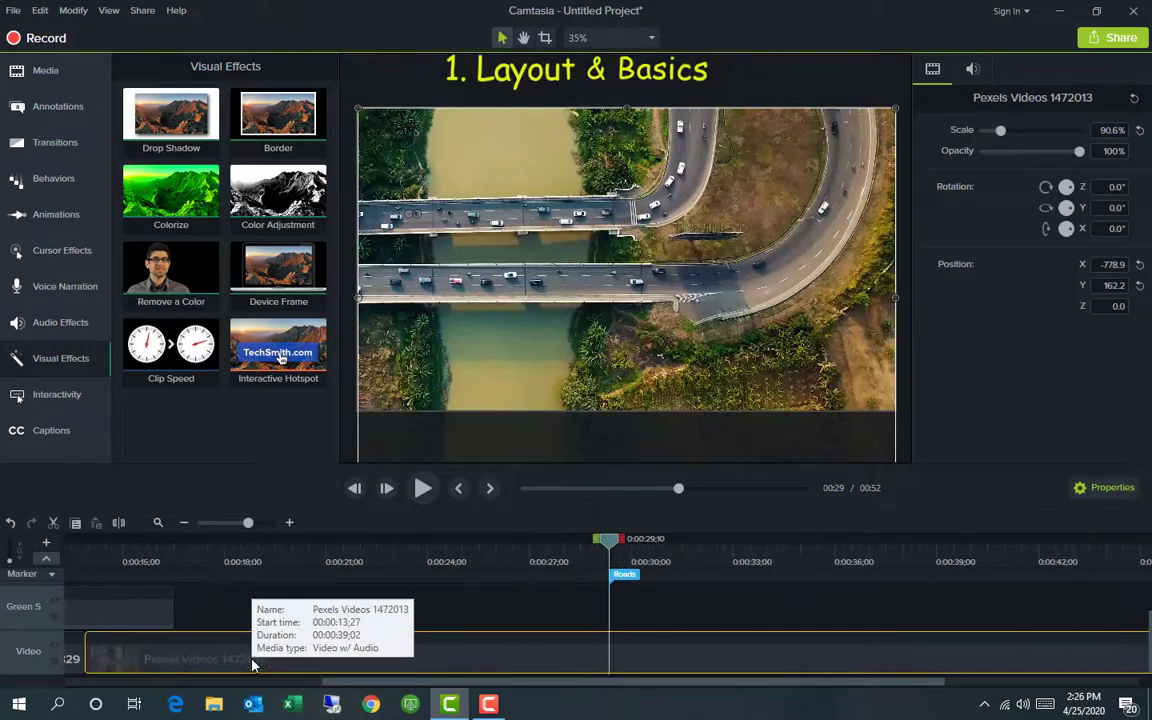
scroll(252, 665, down, 1)
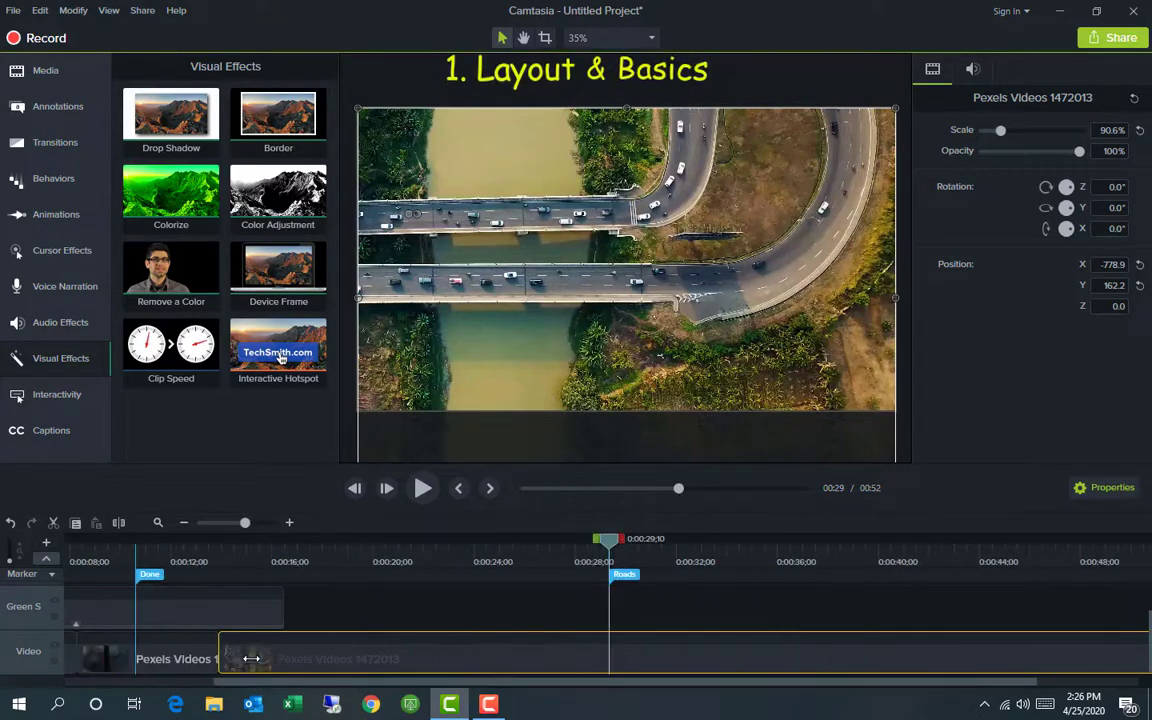
scroll(252, 660, down, 2)
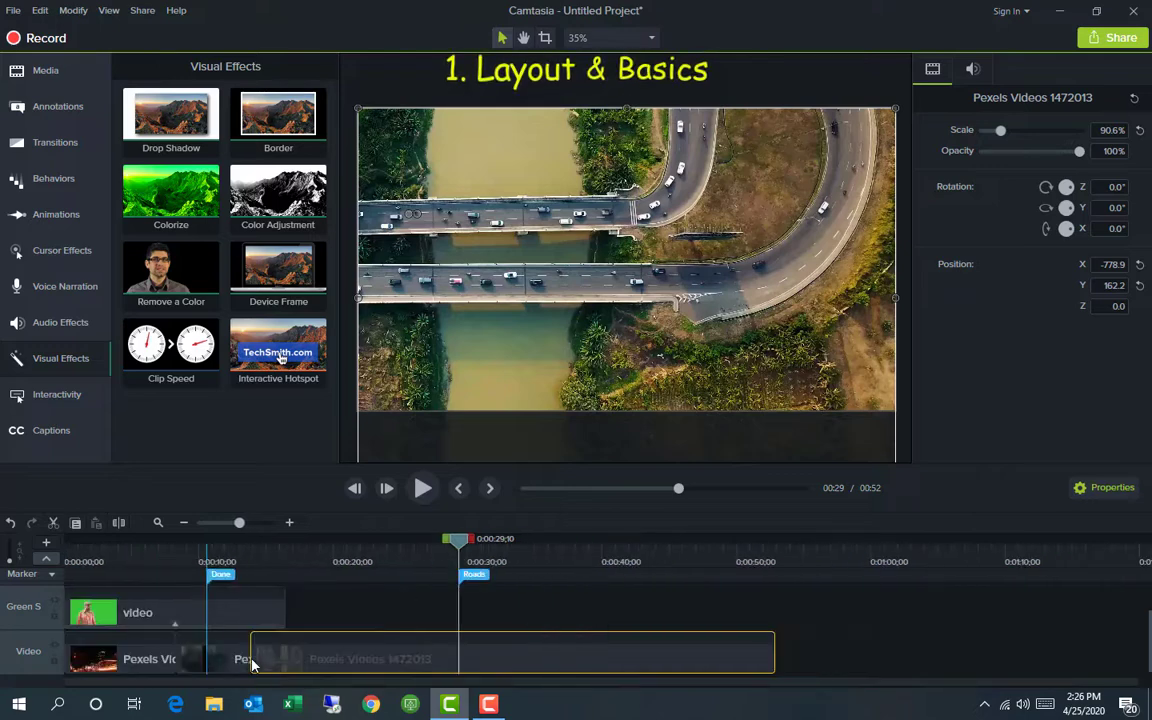
scroll(252, 665, up, 4)
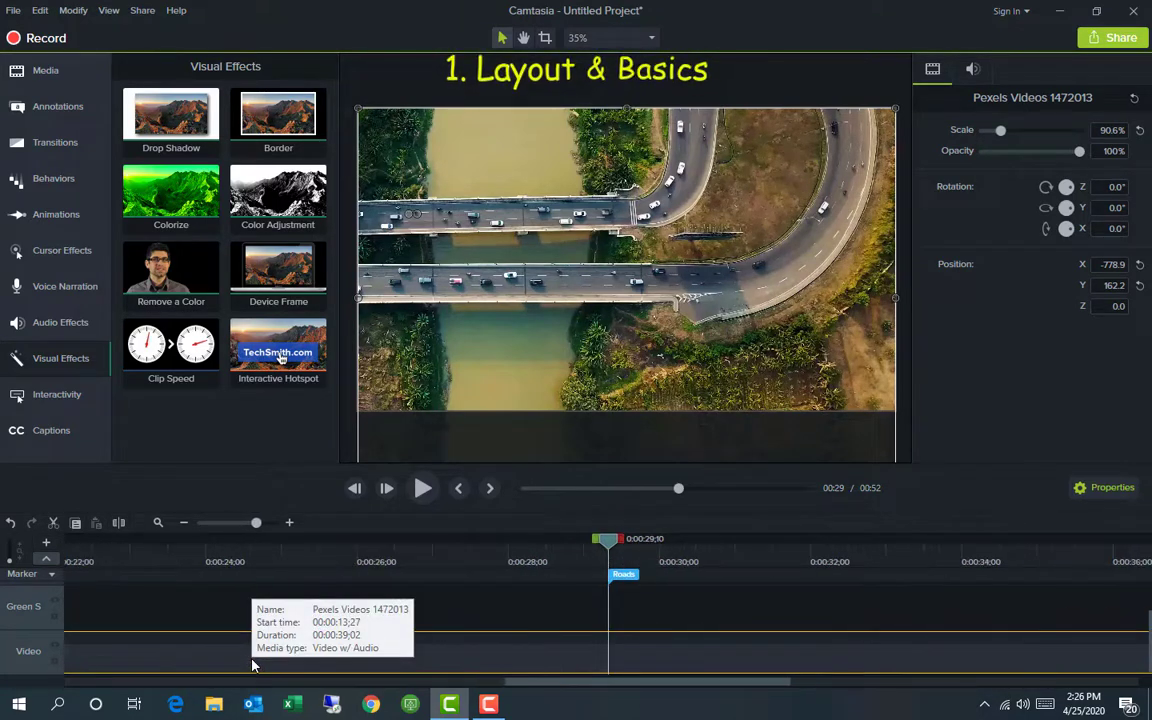
scroll(252, 662, down, 3)
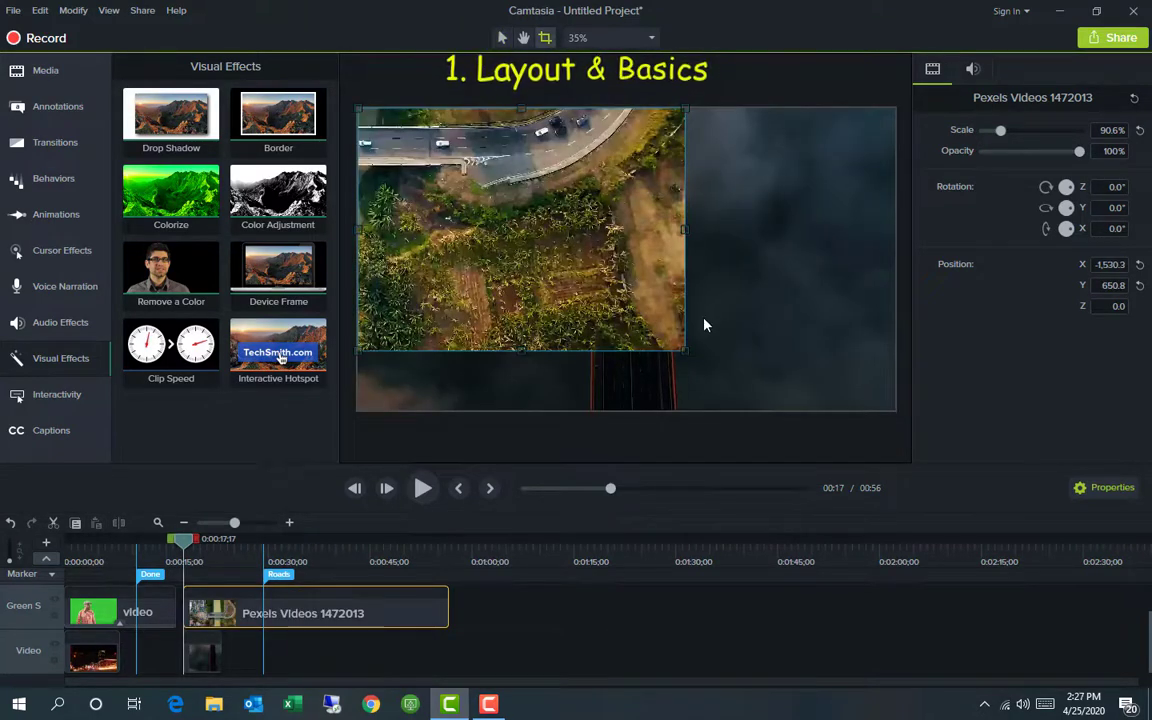
Crop the Pexels Videos 1472013 overlay to a small rectangle and move it to the canvas's upper-right corner, about X -213.2, Y 650.8.
drag(684, 349, 527, 192)
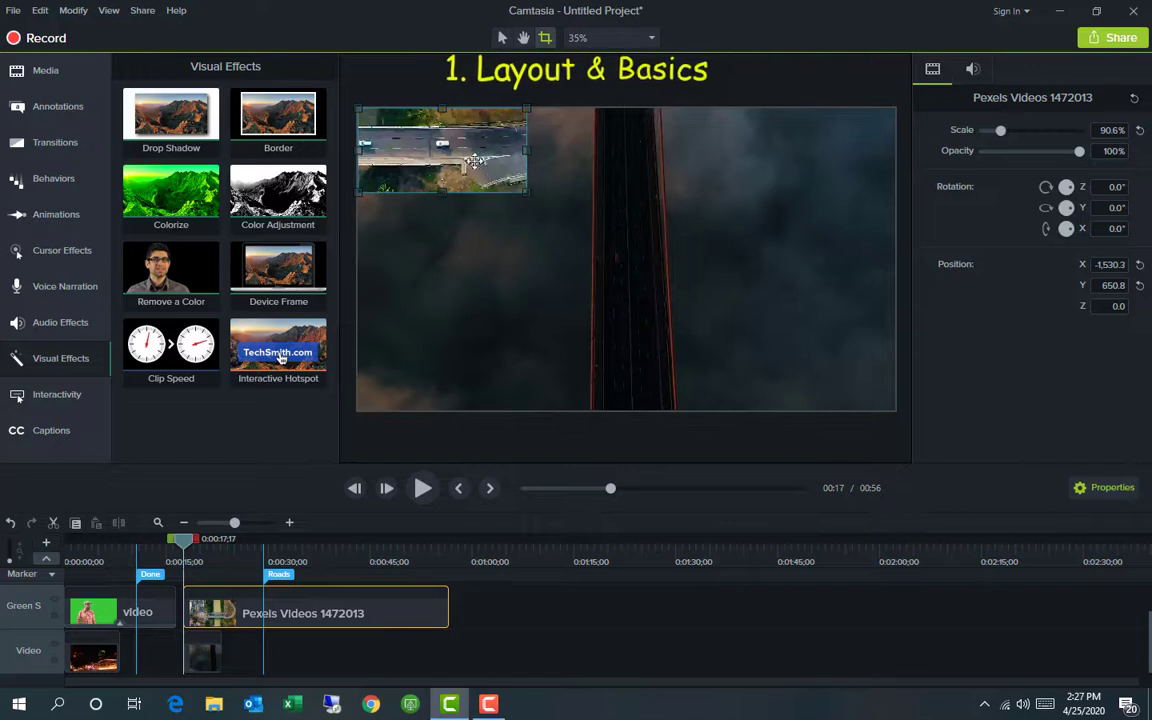
drag(474, 160, 845, 160)
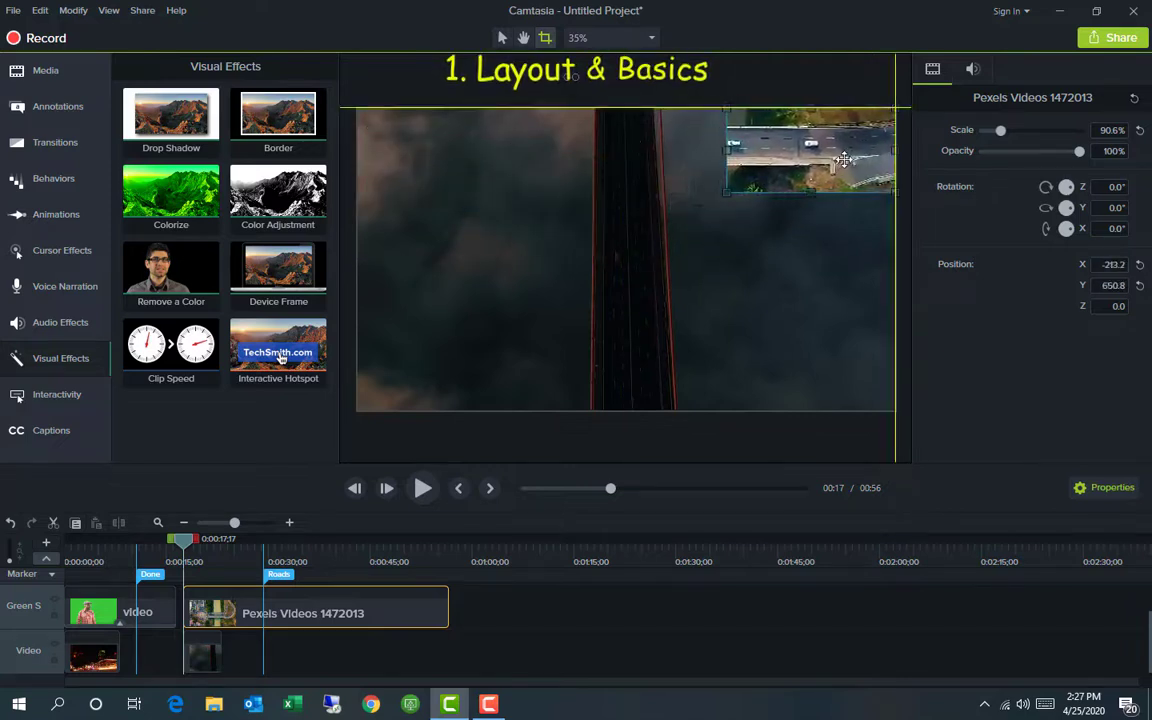
click(753, 267)
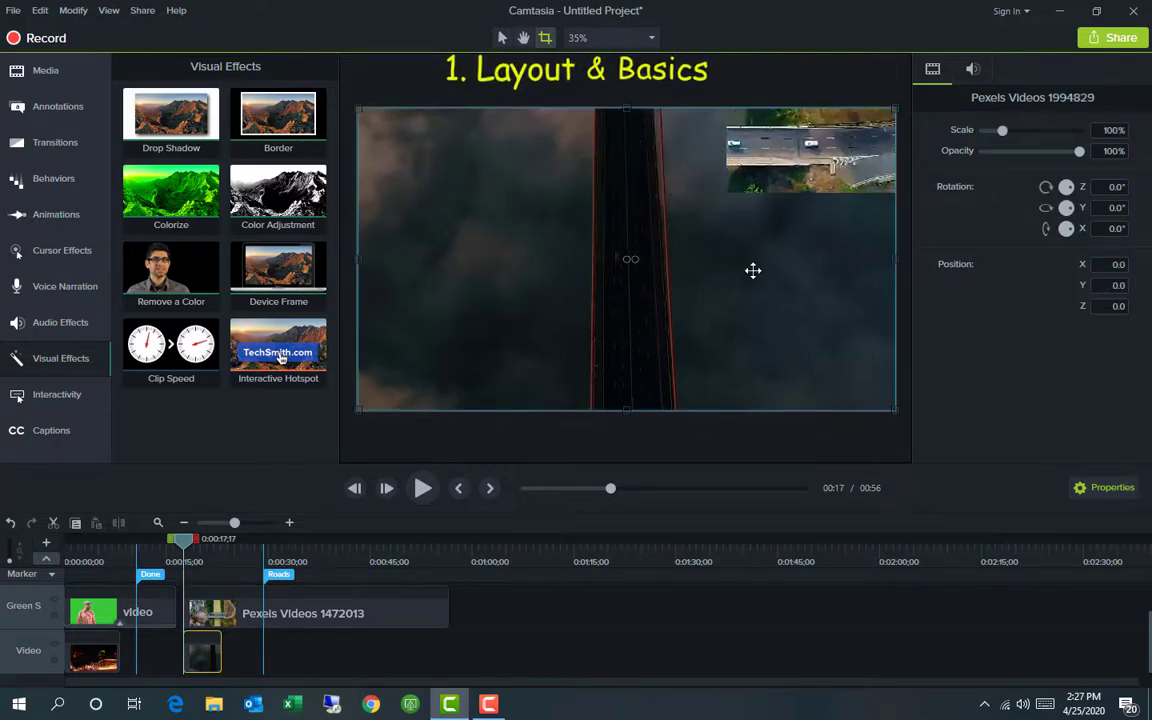
click(748, 186)
click(594, 185)
Examine the cropped road overlay by panning the canvas at 100% zoom, and fit the whole frame in view again.
click(523, 37)
click(636, 38)
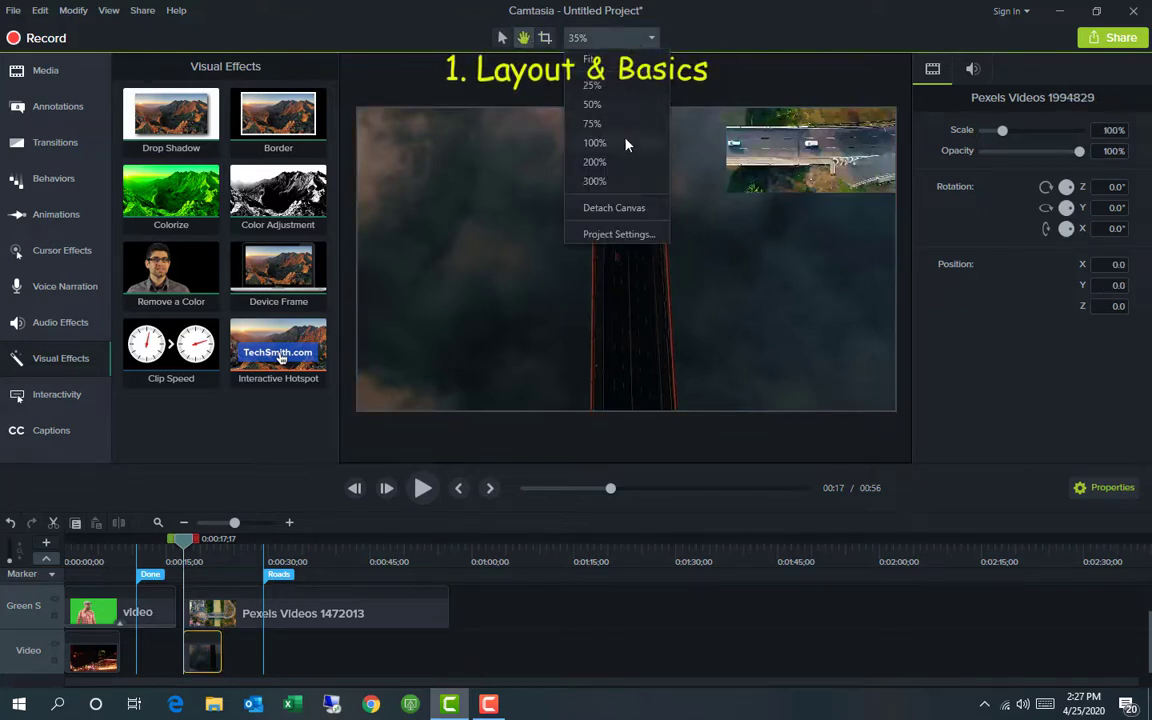
click(620, 144)
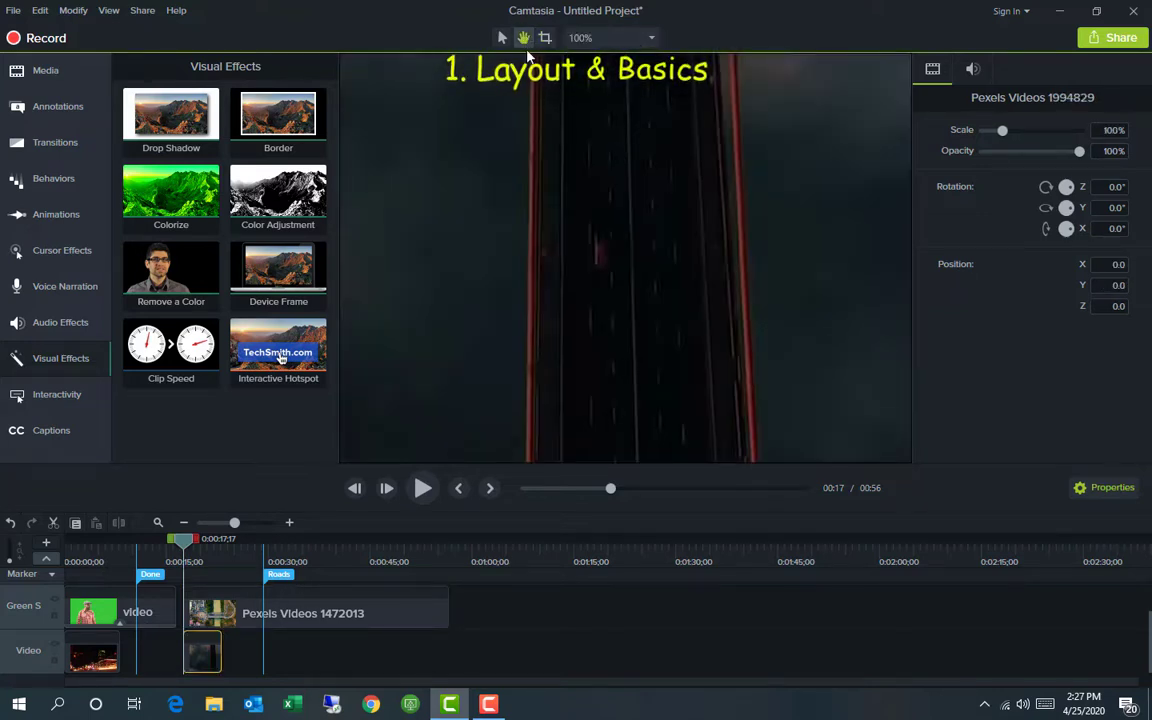
drag(712, 147, 686, 314)
drag(597, 344, 787, 164)
drag(514, 350, 628, 304)
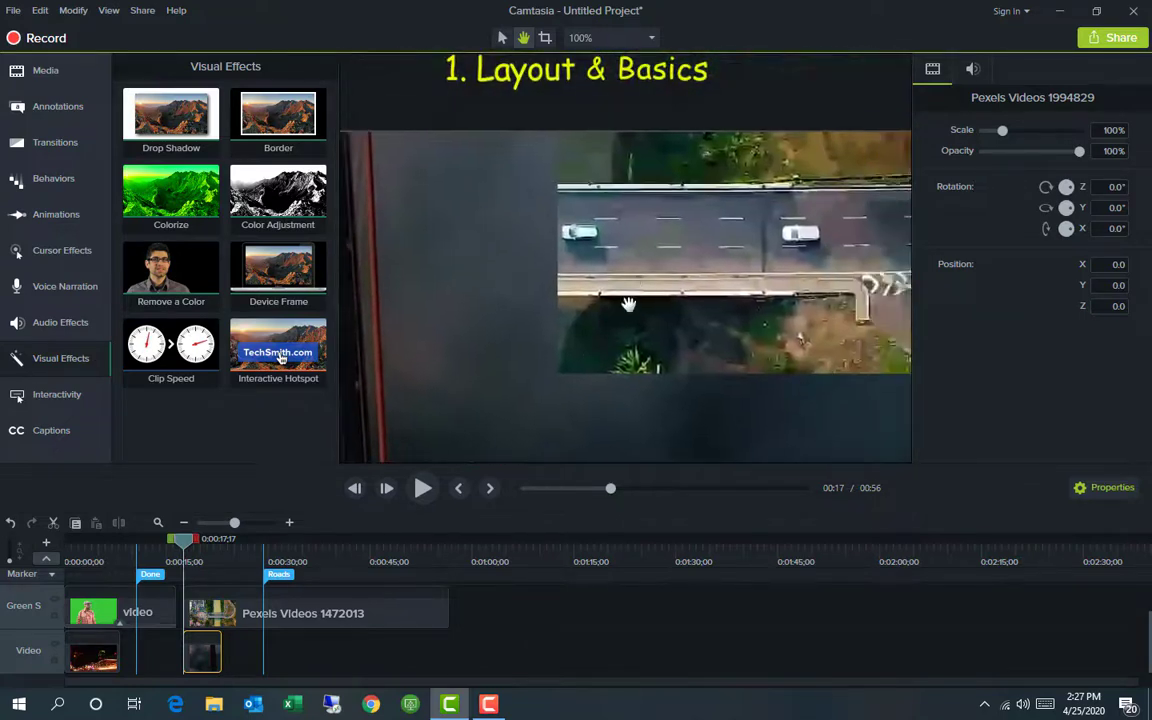
click(502, 37)
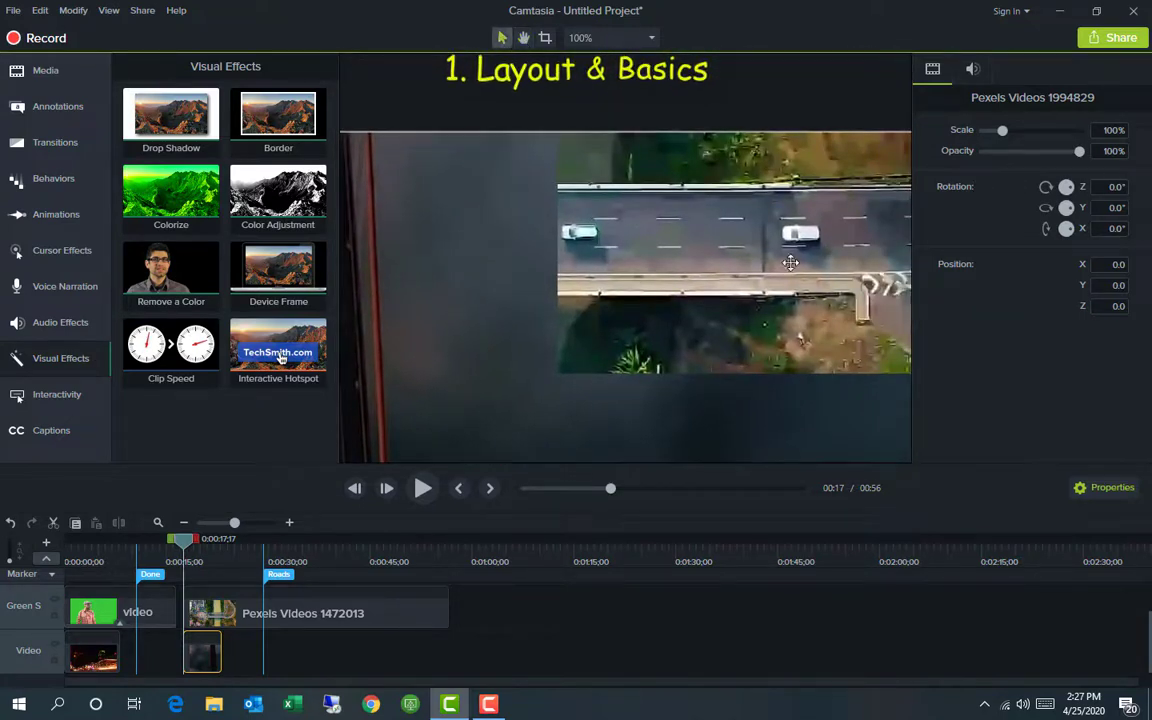
click(764, 255)
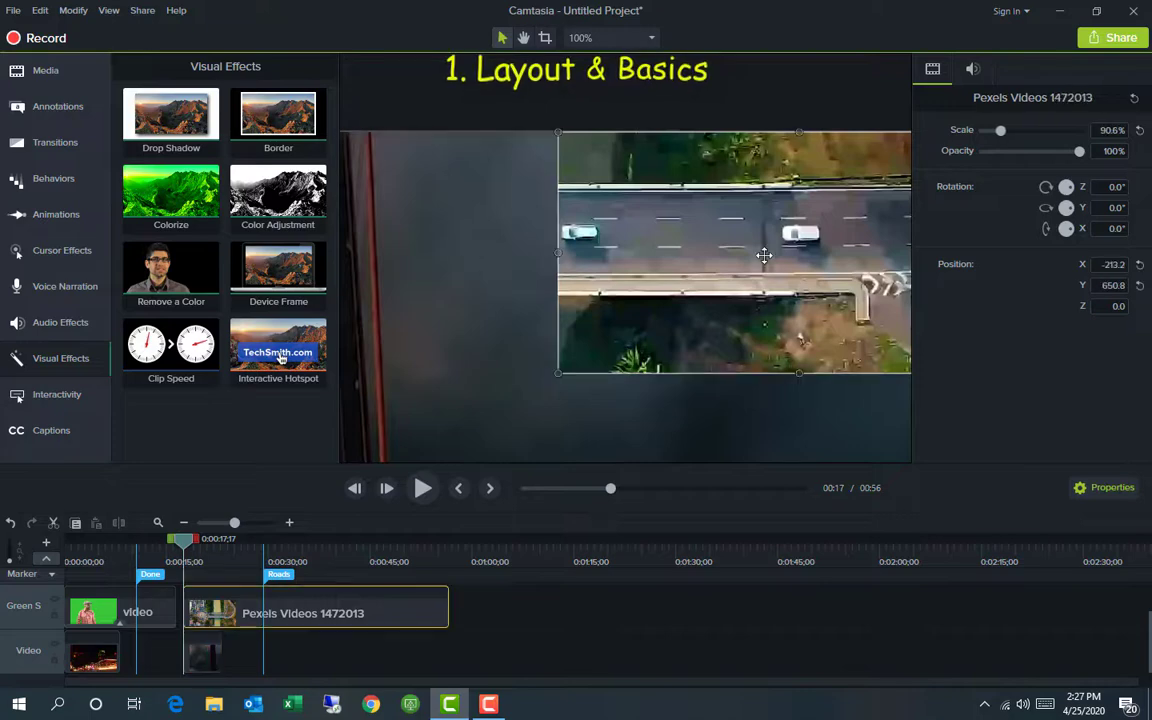
click(617, 39)
click(613, 64)
click(780, 240)
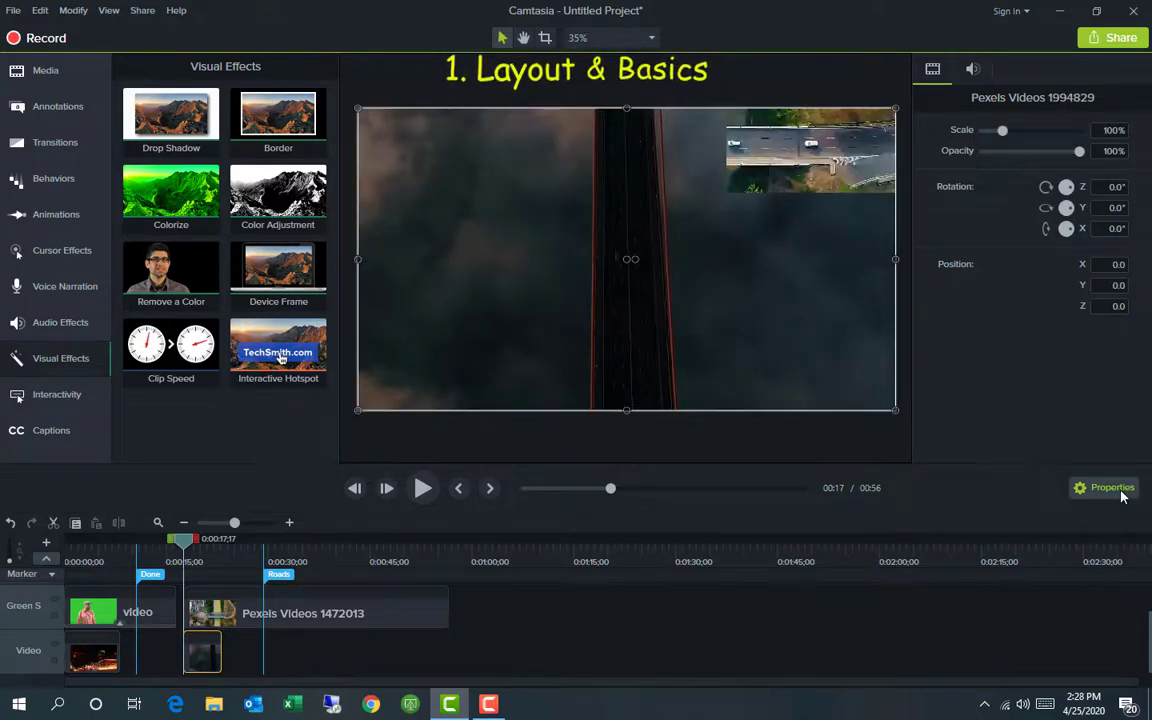
Hide and restore the clip properties, and collapse the Visual Effects library to give the canvas more room.
click(1121, 495)
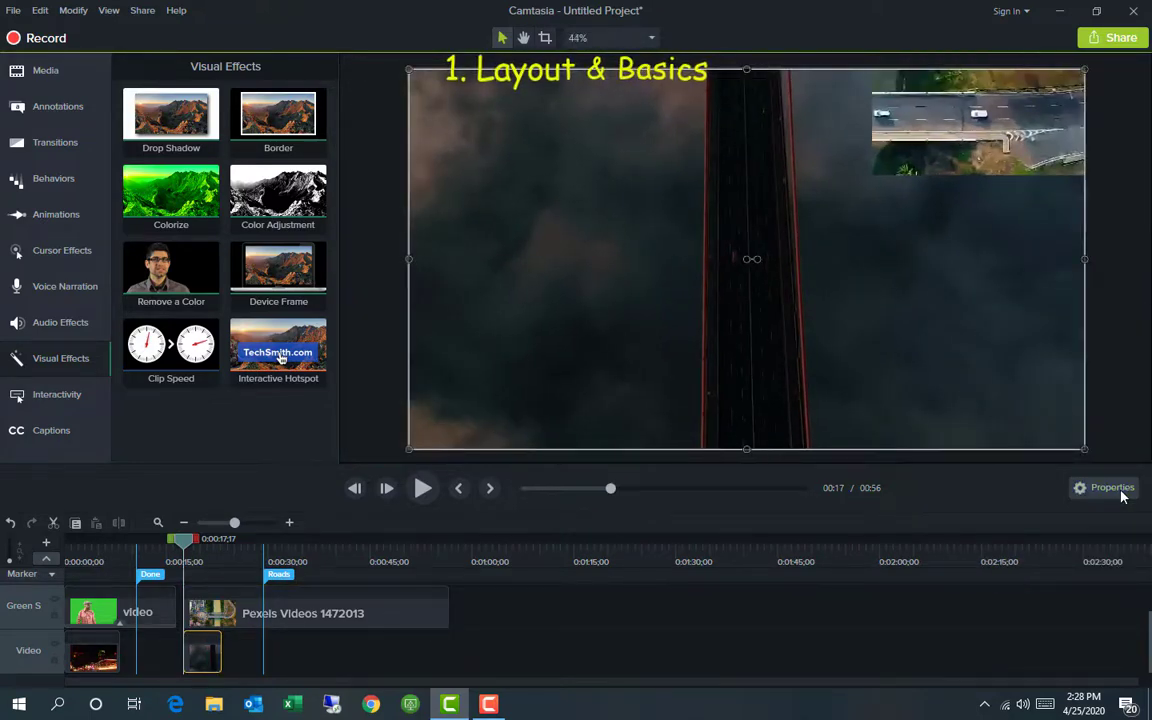
click(1117, 491)
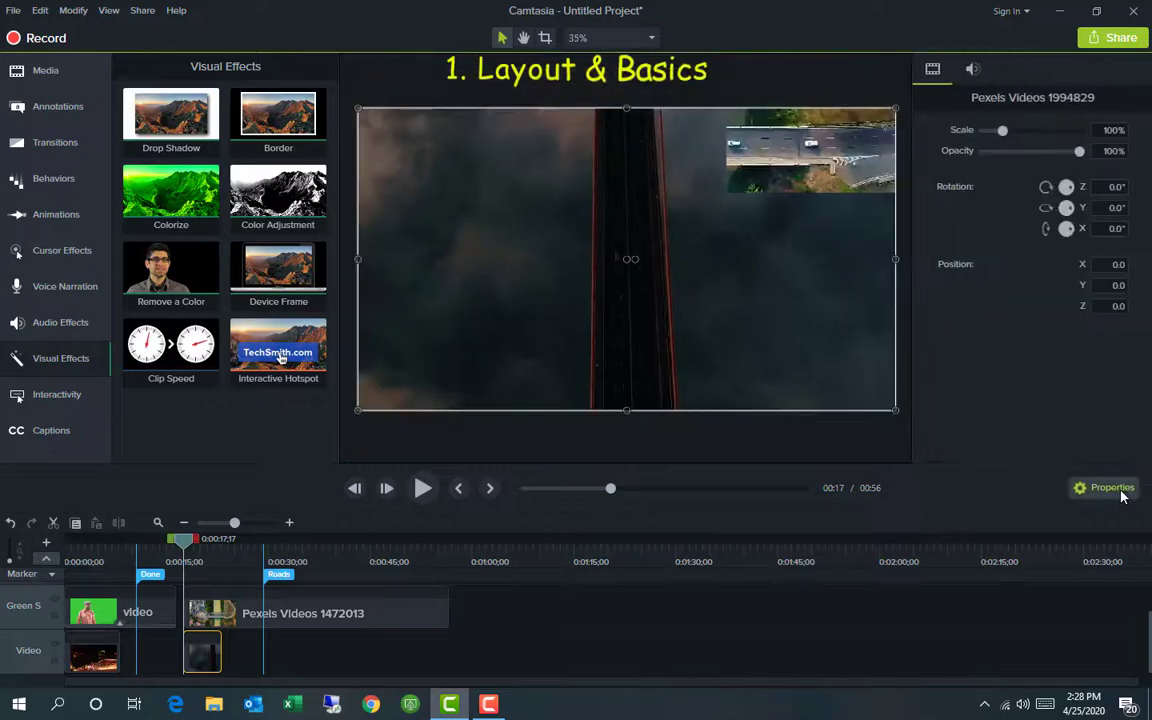
click(66, 366)
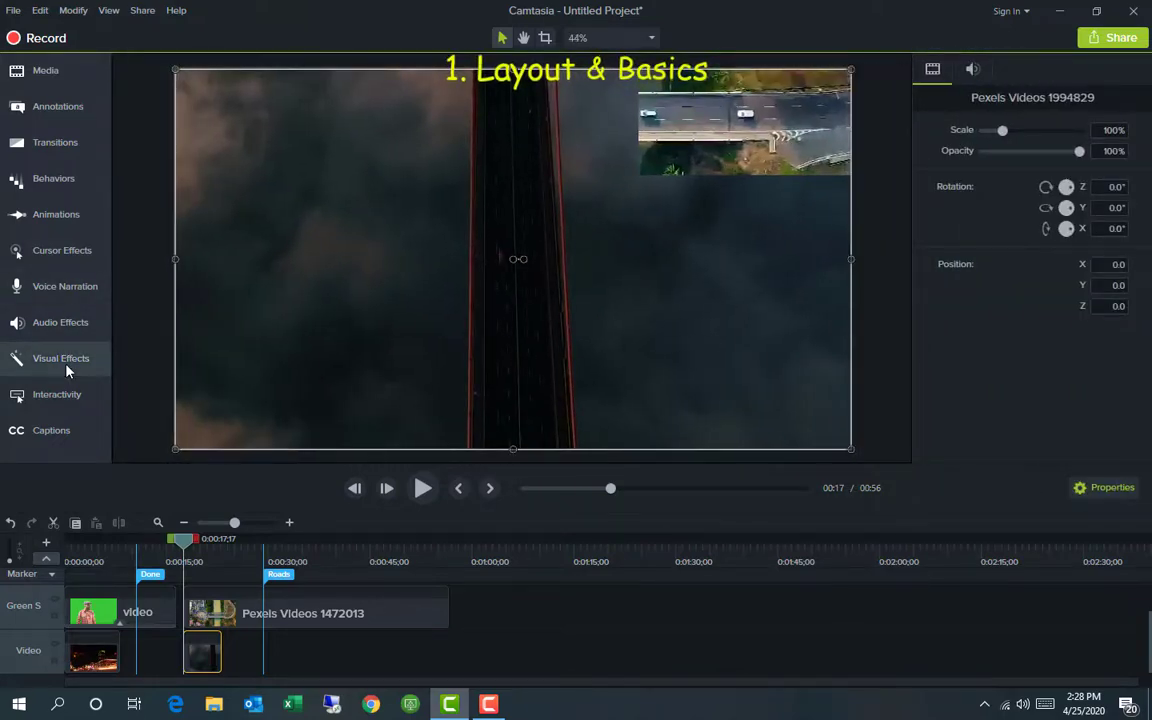
Copy the properties of the Pexels Videos 1994829 clip and paste them onto the Pexels Videos 1472013 clip.
right_click(210, 645)
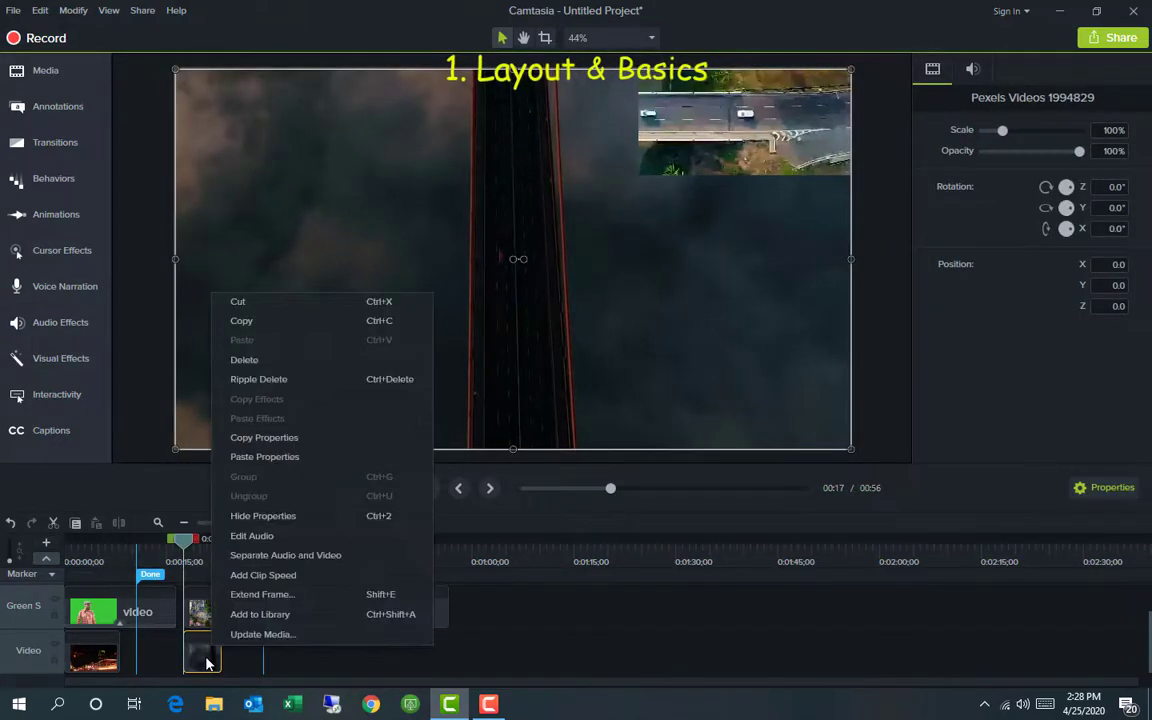
click(307, 446)
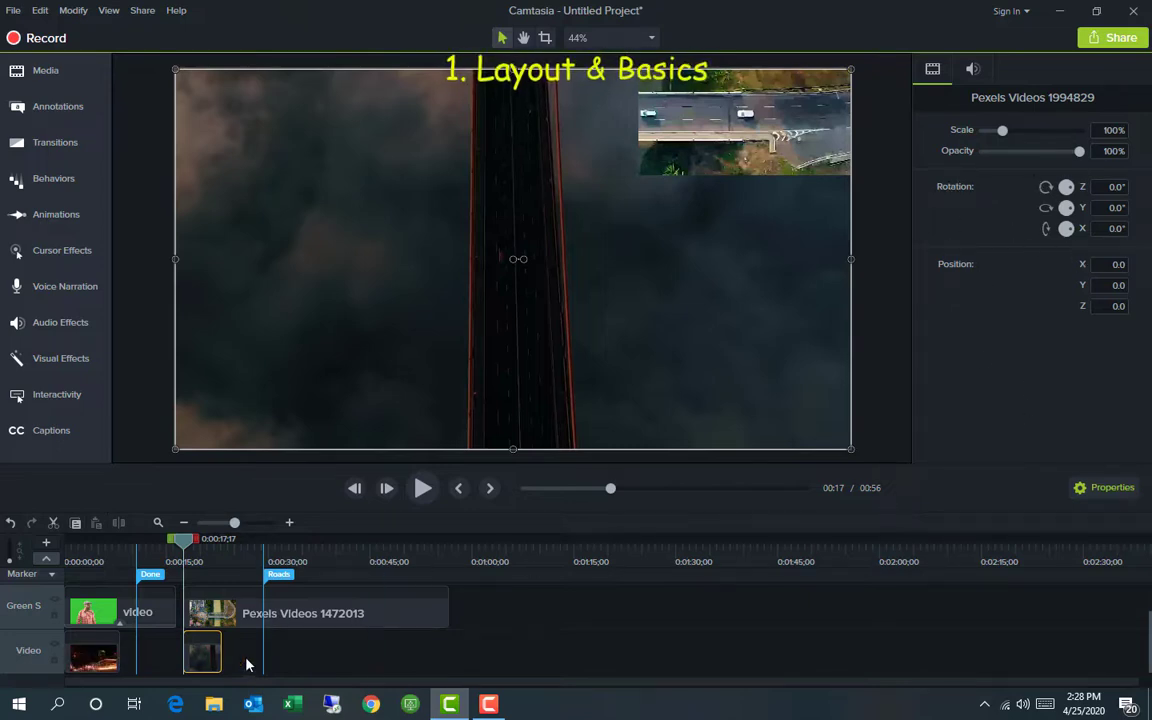
click(215, 617)
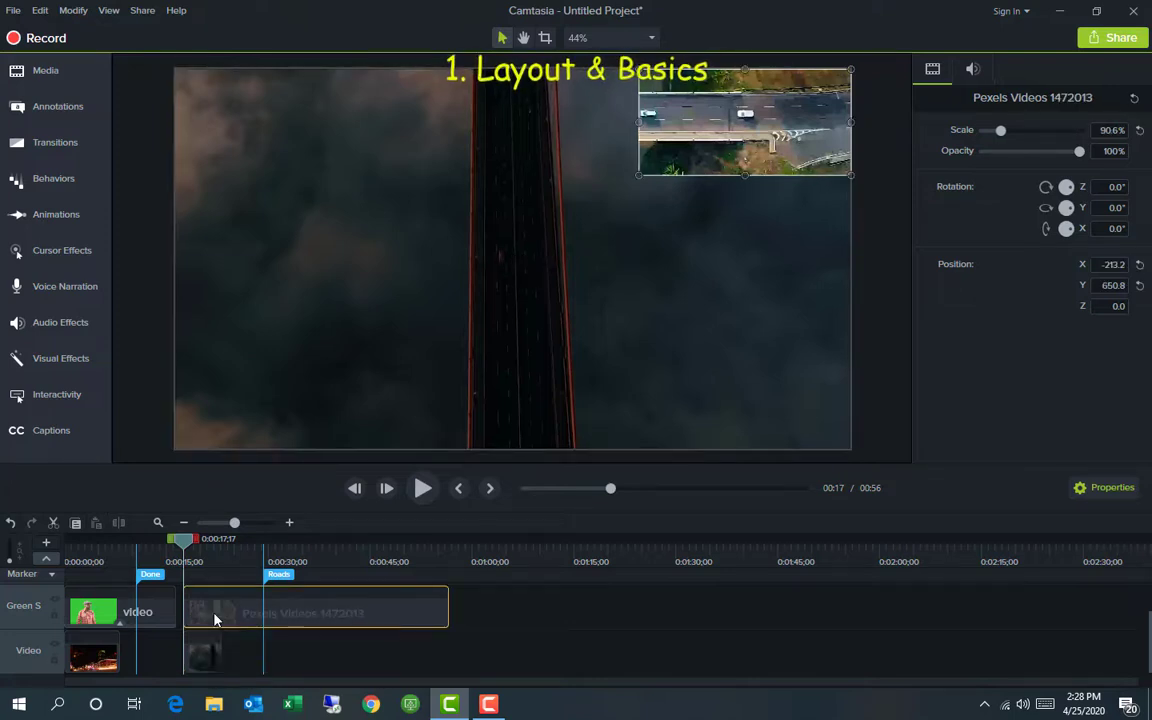
right_click(216, 617)
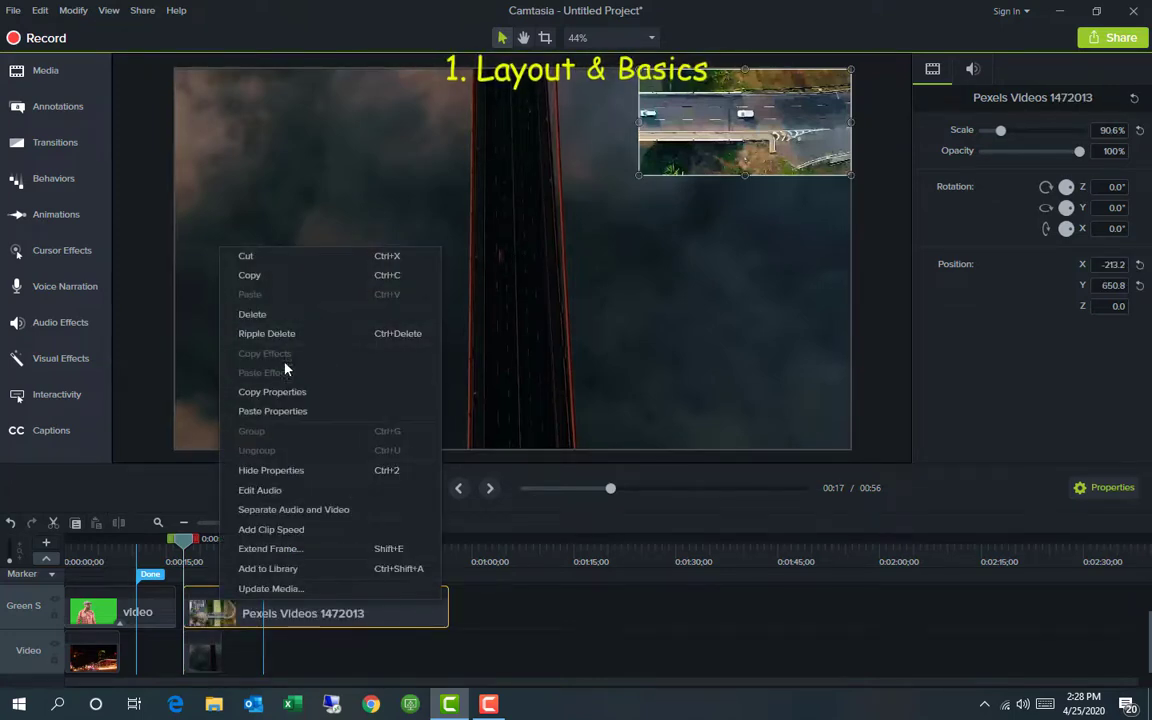
click(289, 418)
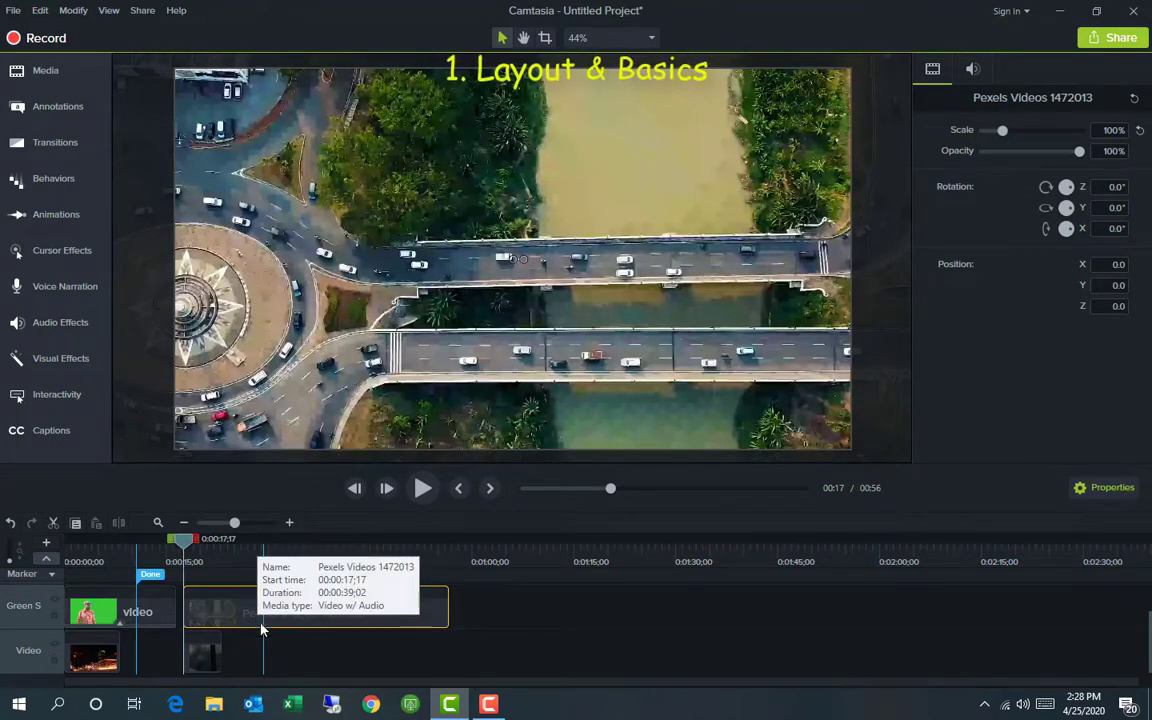
click(205, 668)
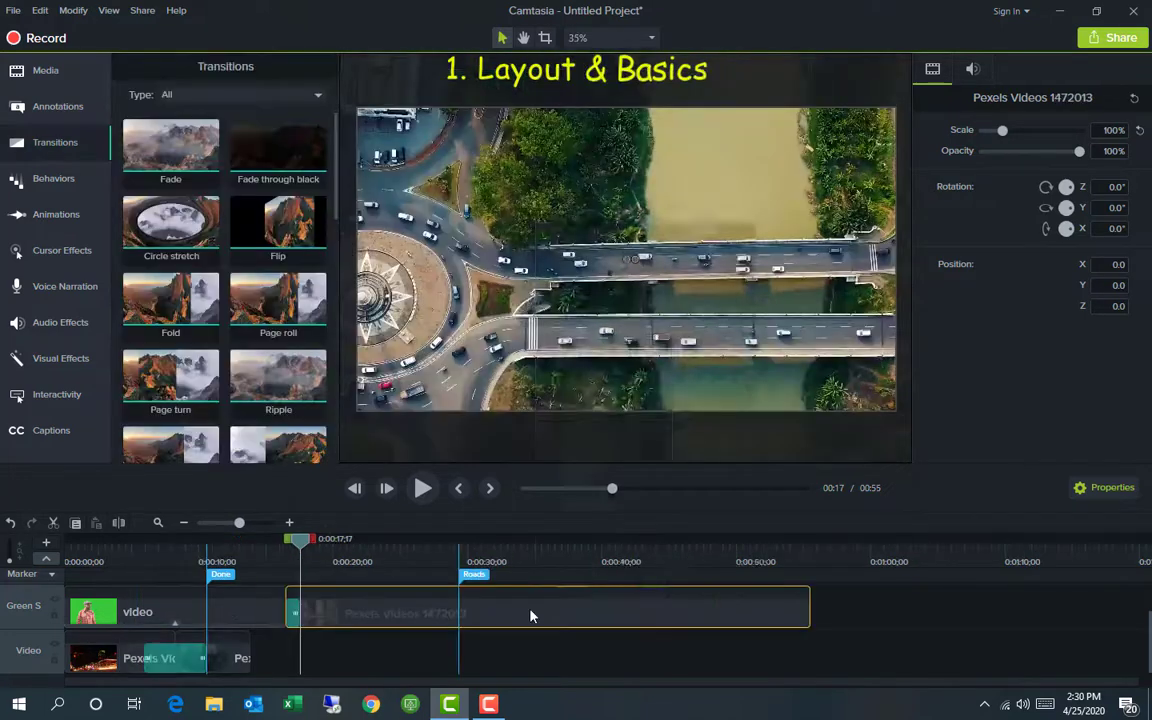
Separate the audio and video of the Pexels Videos 1472013 clip and select its audio part.
right_click(533, 612)
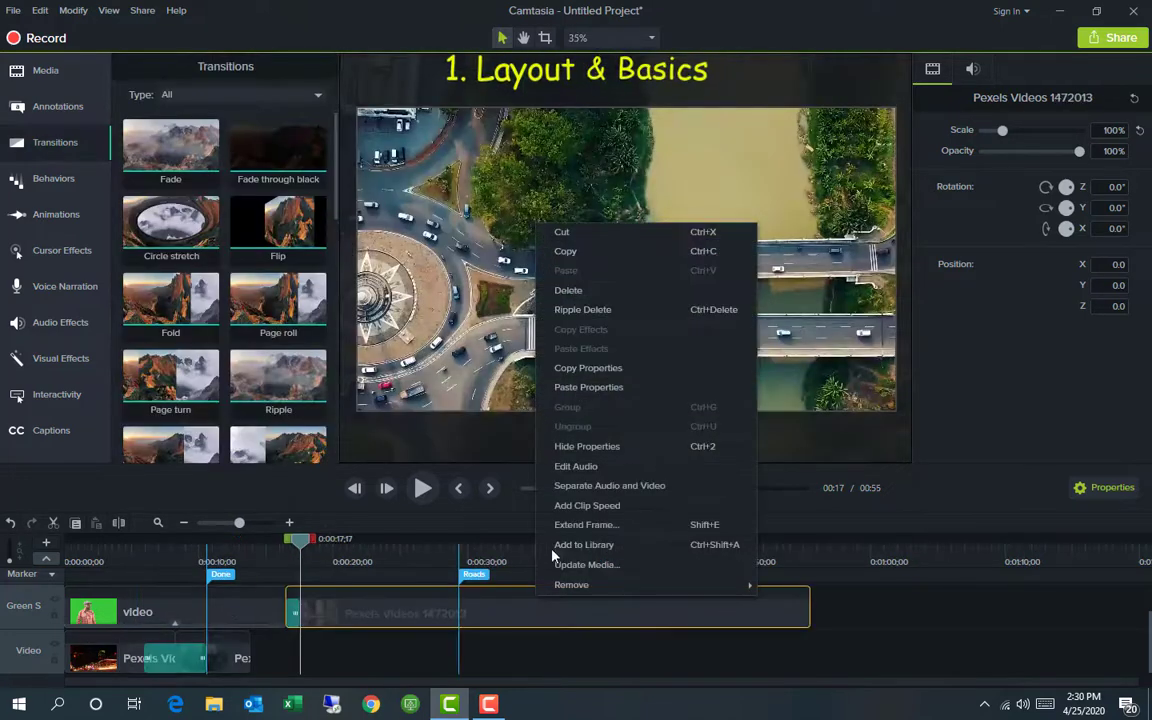
click(620, 486)
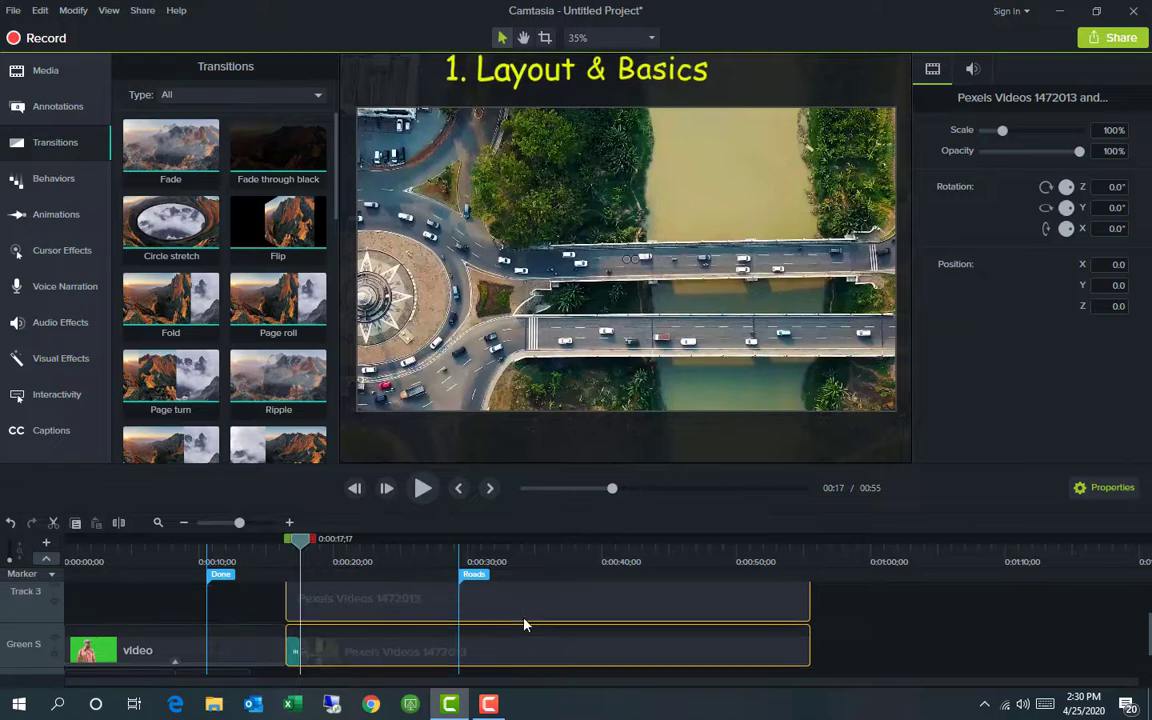
click(577, 607)
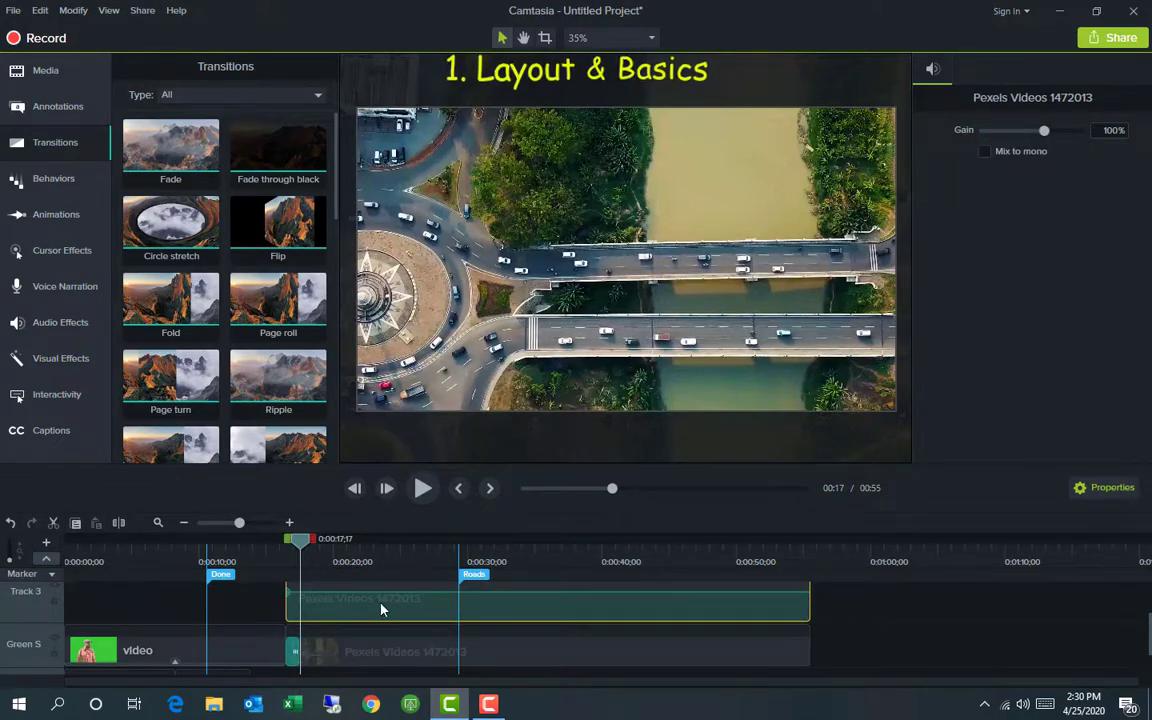
Apply the Device Frame and Border visual effects to the Pexels Videos 1472013 video clip and expand its effects on the timeline.
click(60, 358)
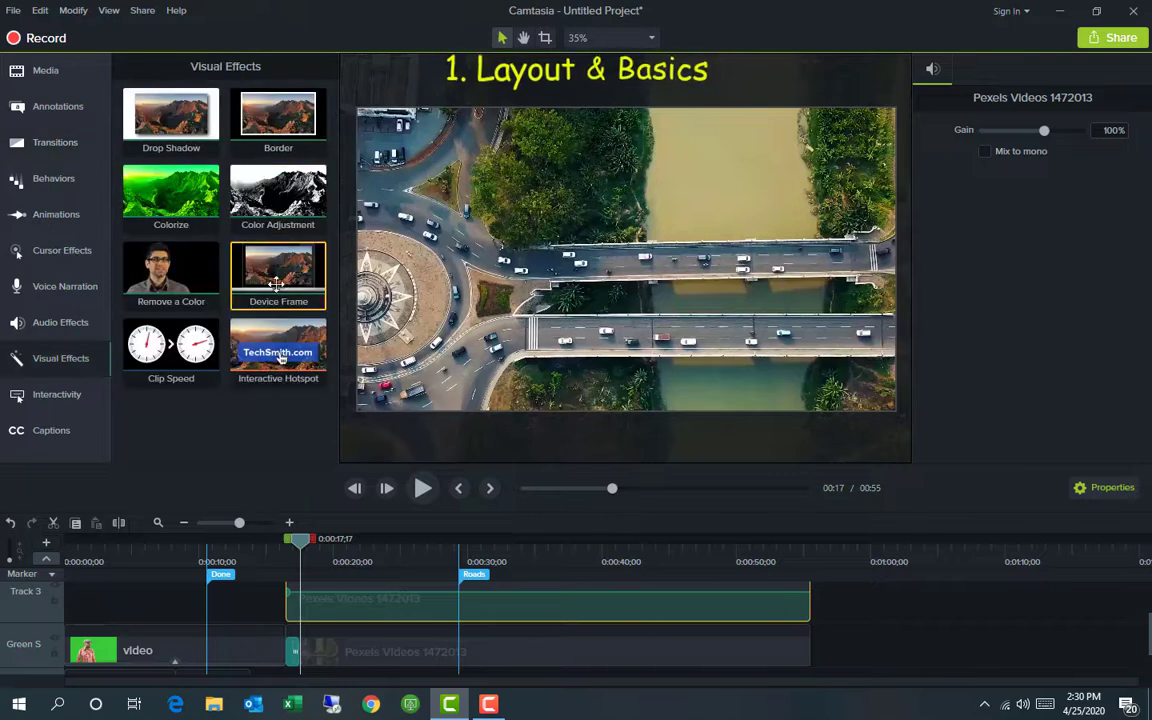
drag(270, 300, 402, 678)
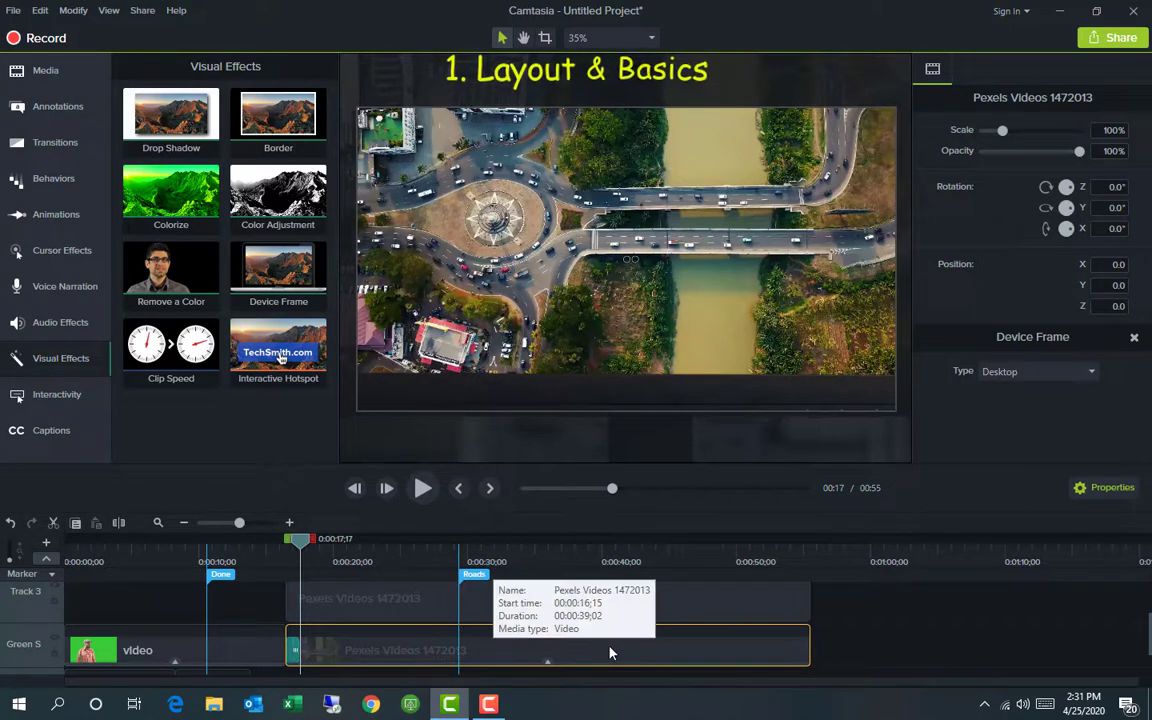
drag(278, 115, 580, 651)
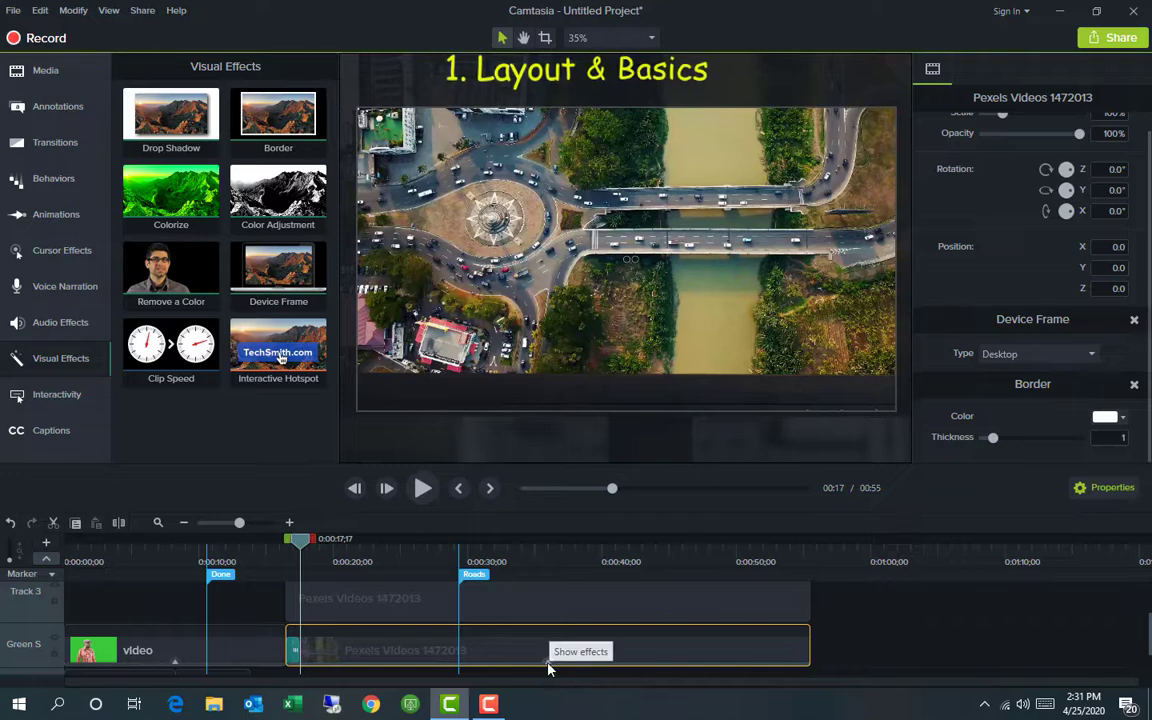
click(548, 664)
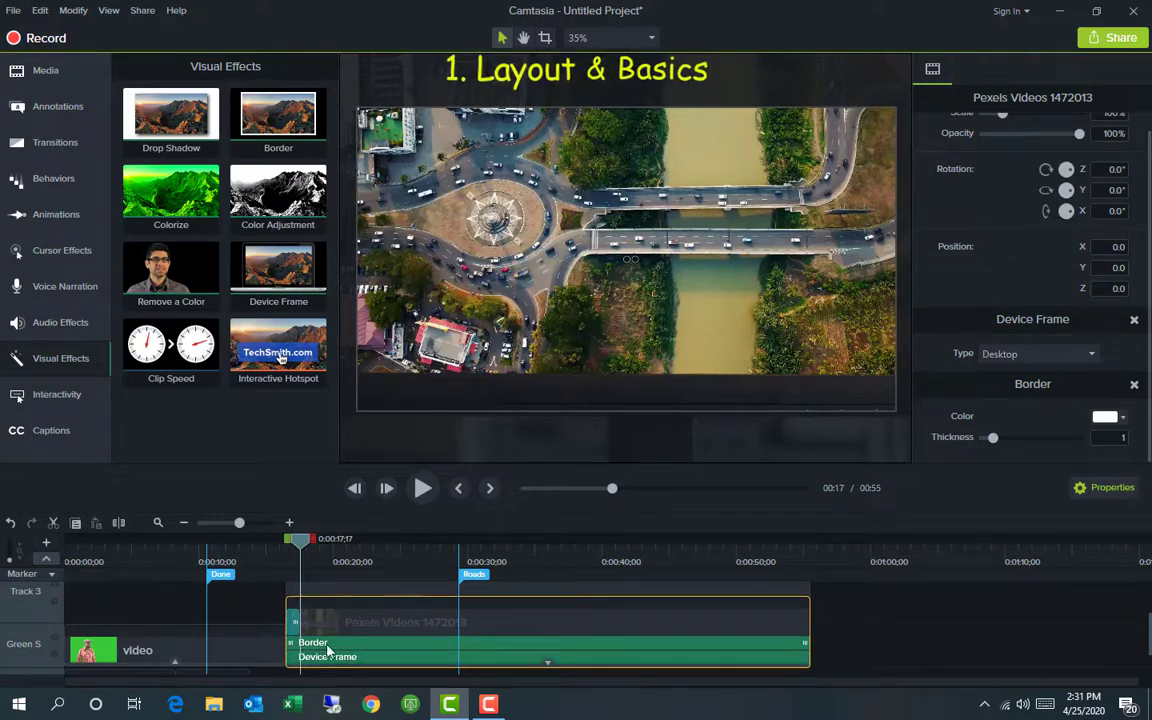
Copy the effects of the Pexels Videos 1472013 clip, paste them onto the Pexels Videos 857267 clip and expand its effects on the timeline.
right_click(586, 625)
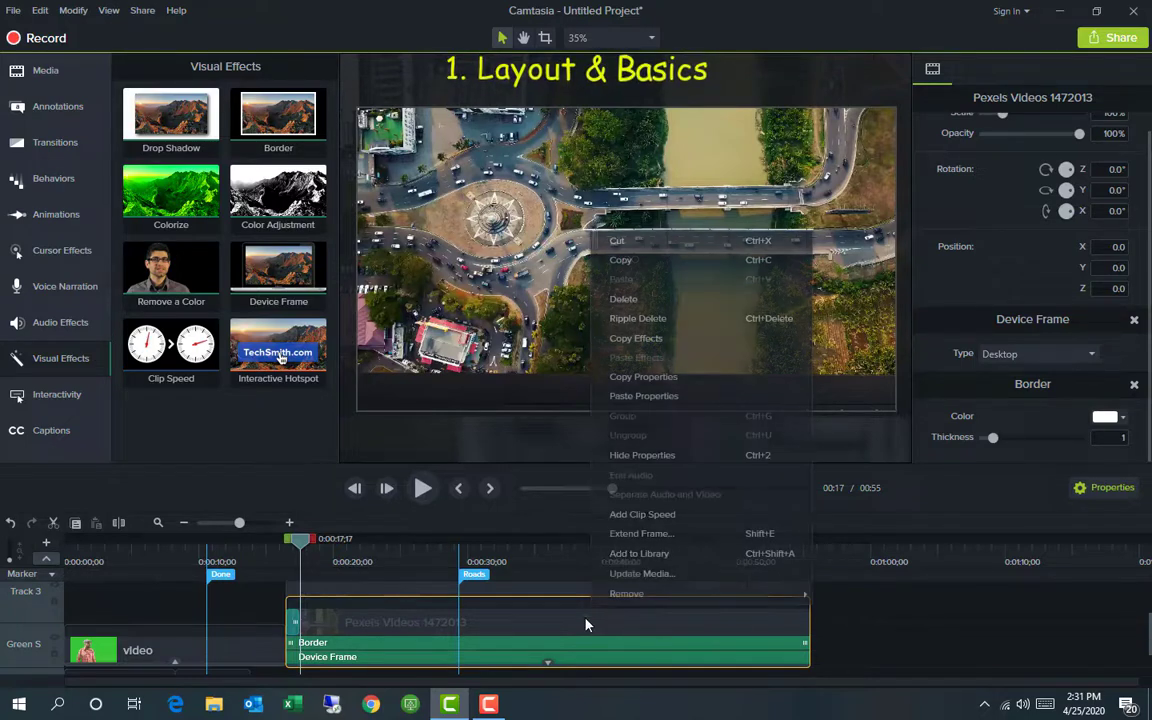
click(673, 344)
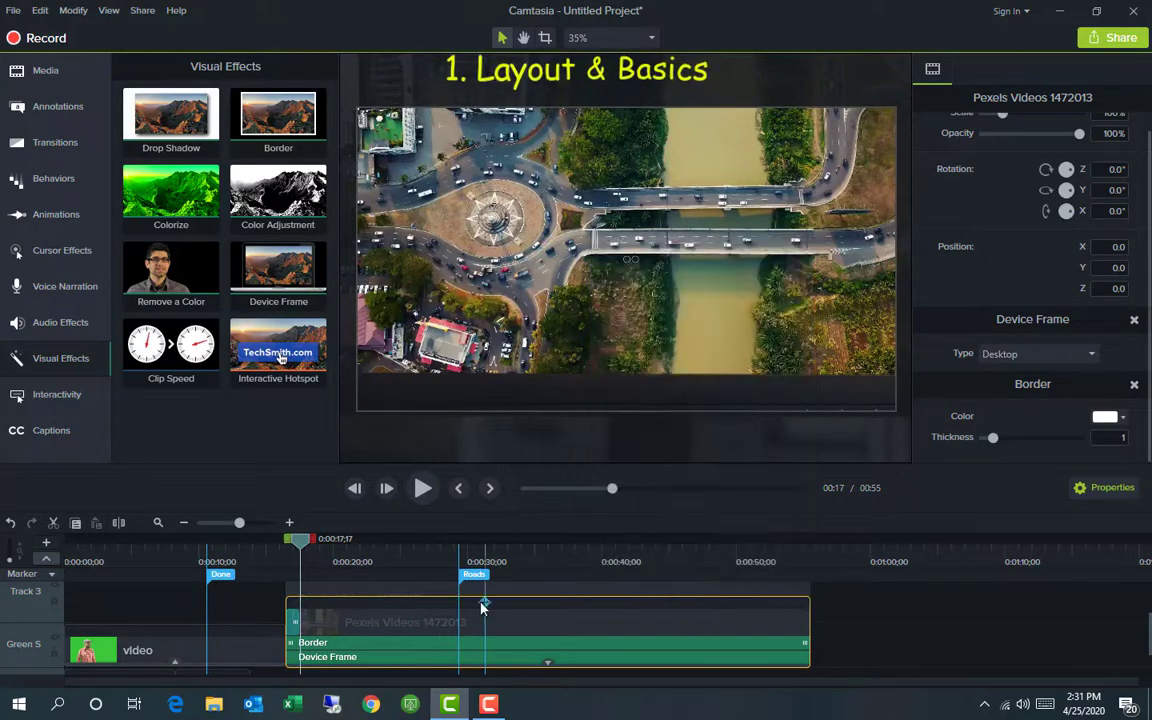
drag(470, 602, 100, 665)
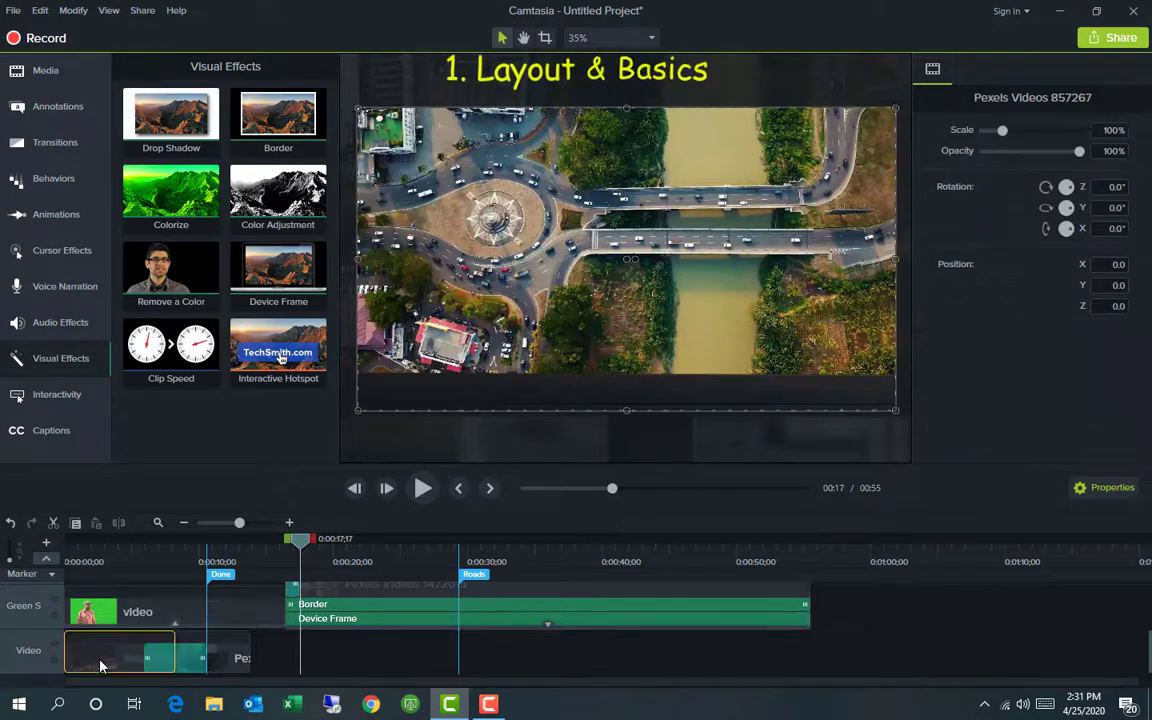
right_click(102, 662)
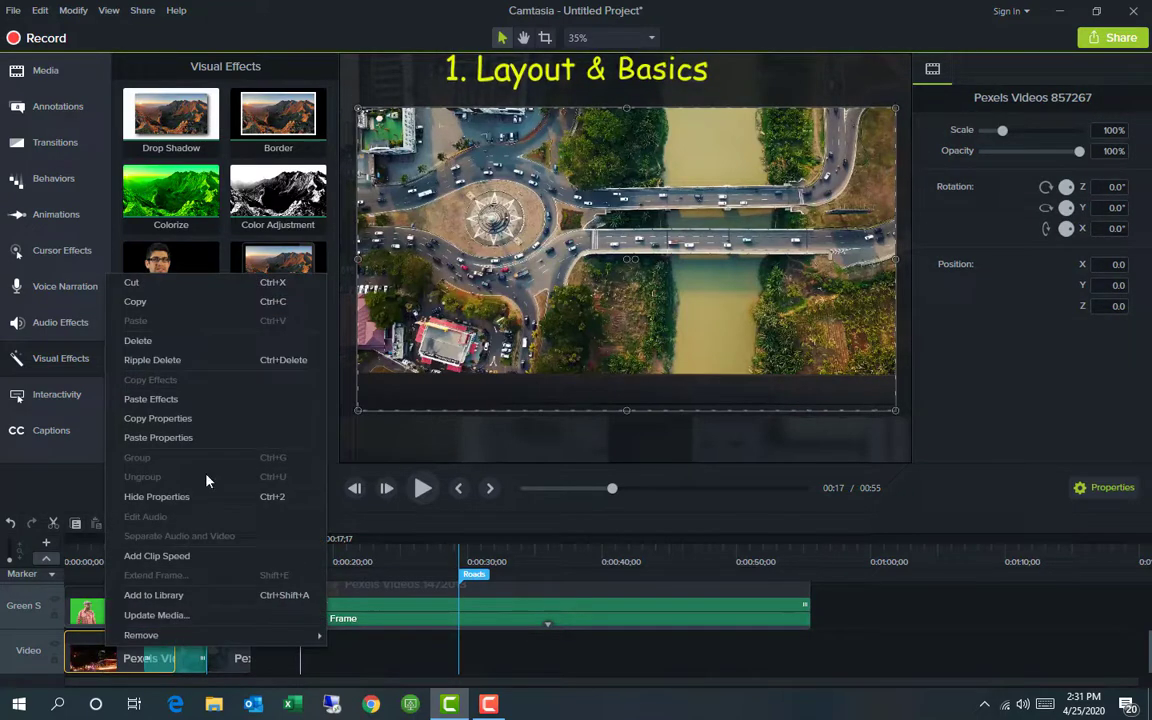
click(185, 403)
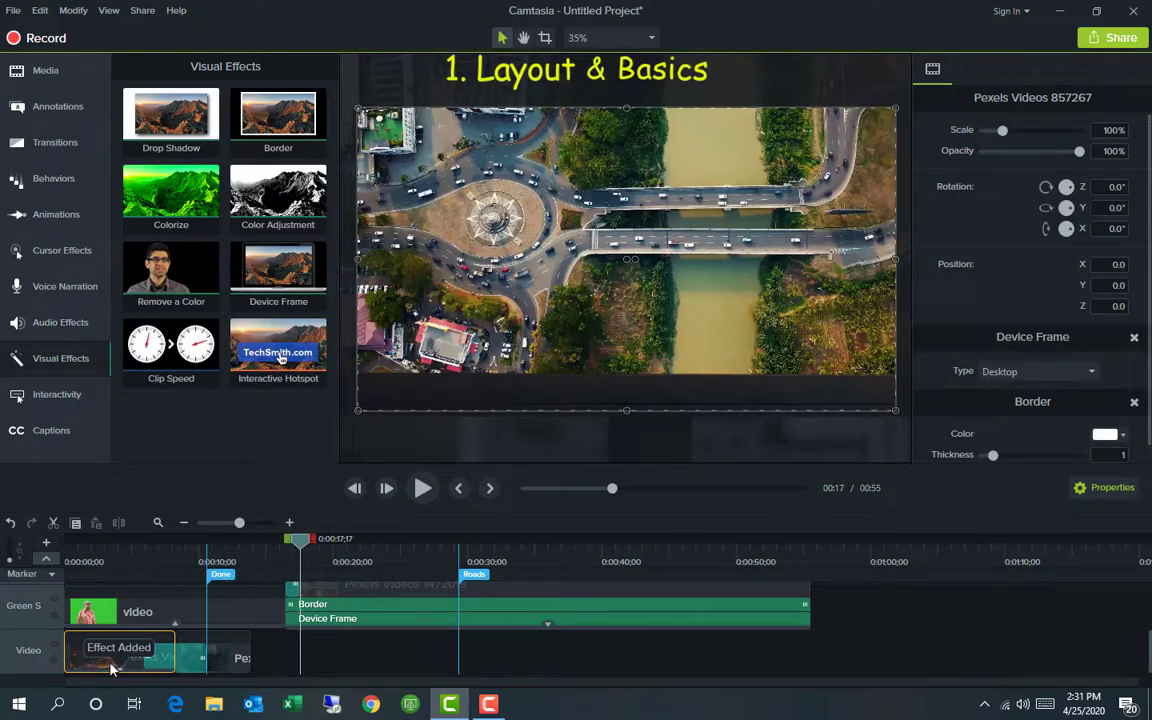
scroll(112, 667, up, 2)
click(168, 668)
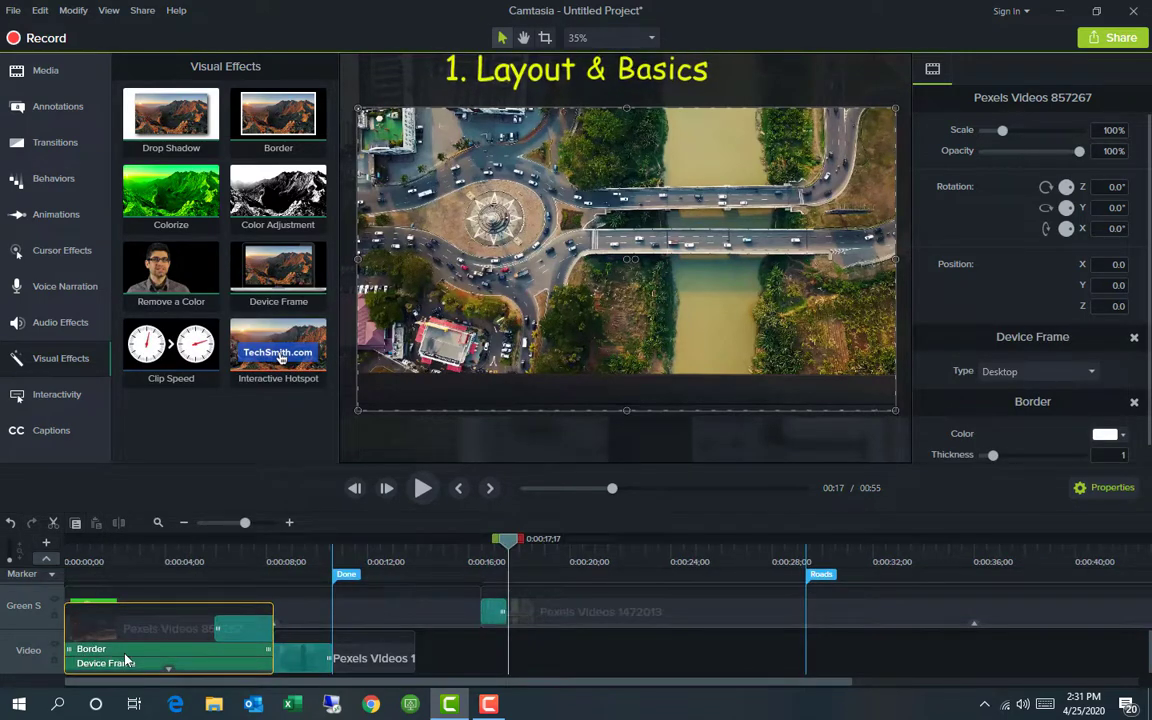
Open the Preferences and review the Program, Timing, Hotkeys and Canvas settings.
click(44, 11)
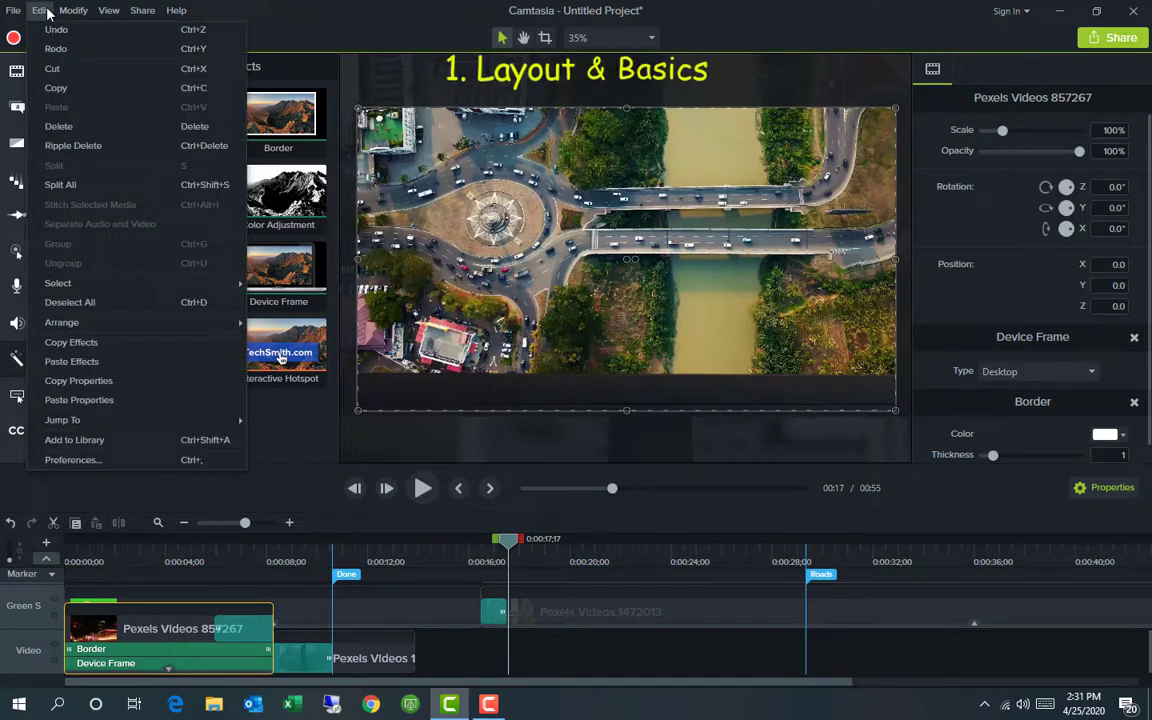
click(120, 461)
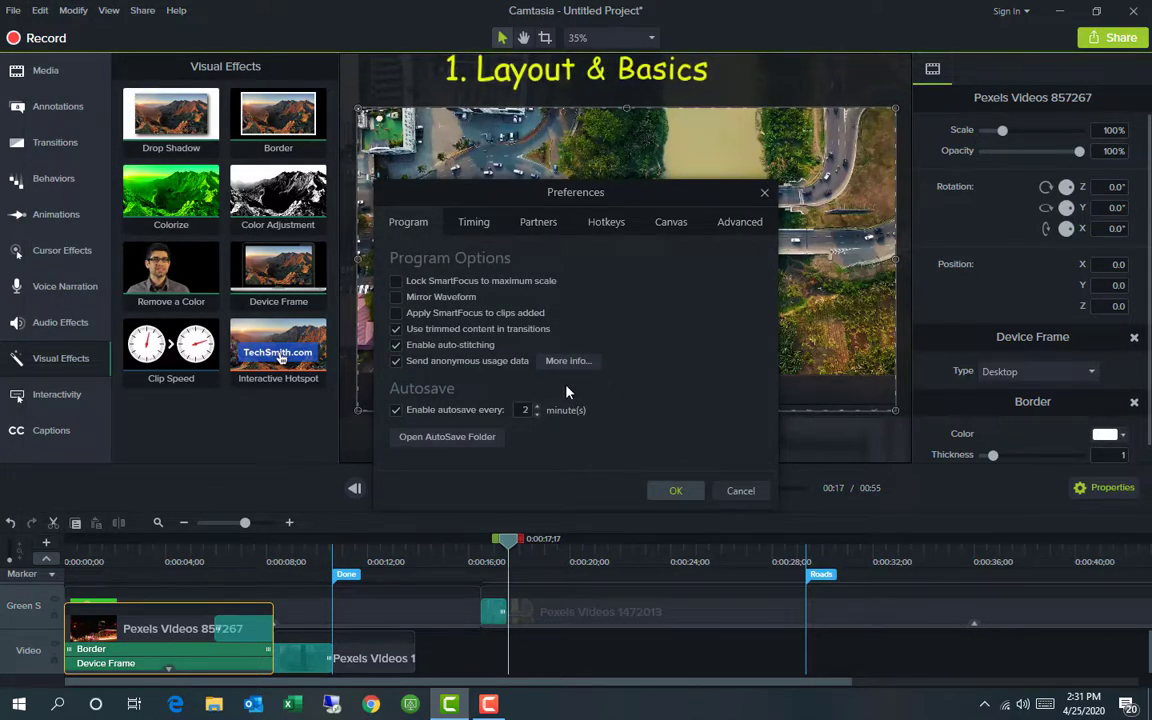
click(475, 223)
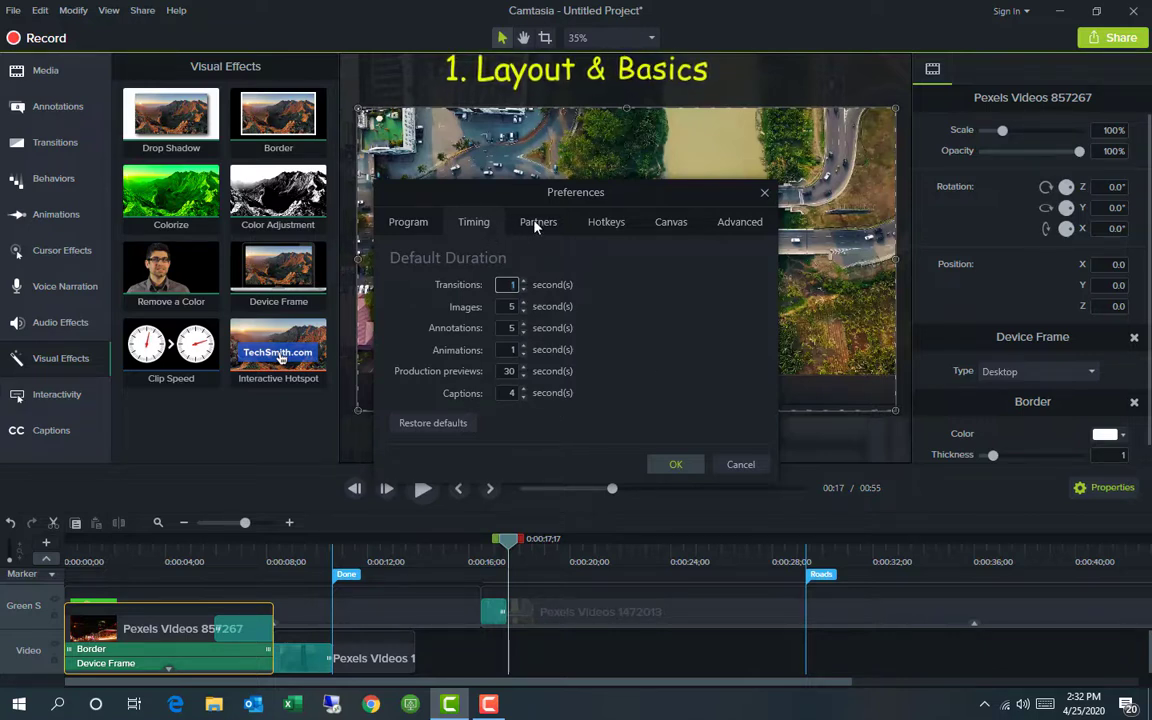
click(606, 222)
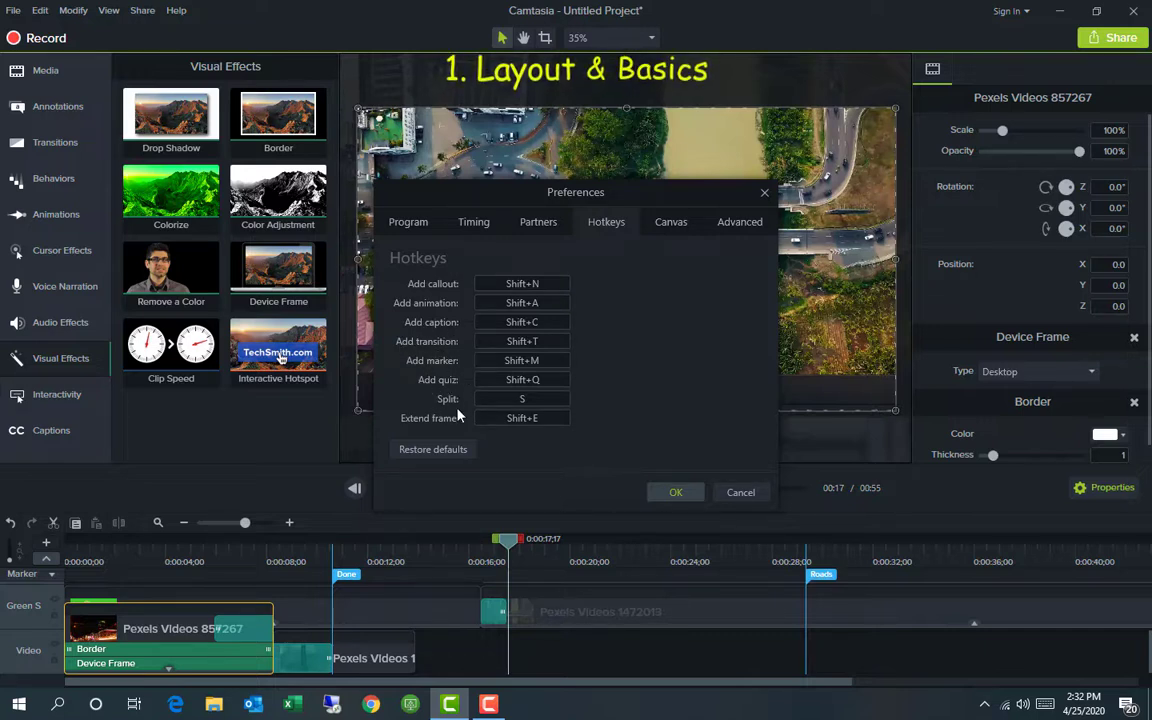
click(665, 230)
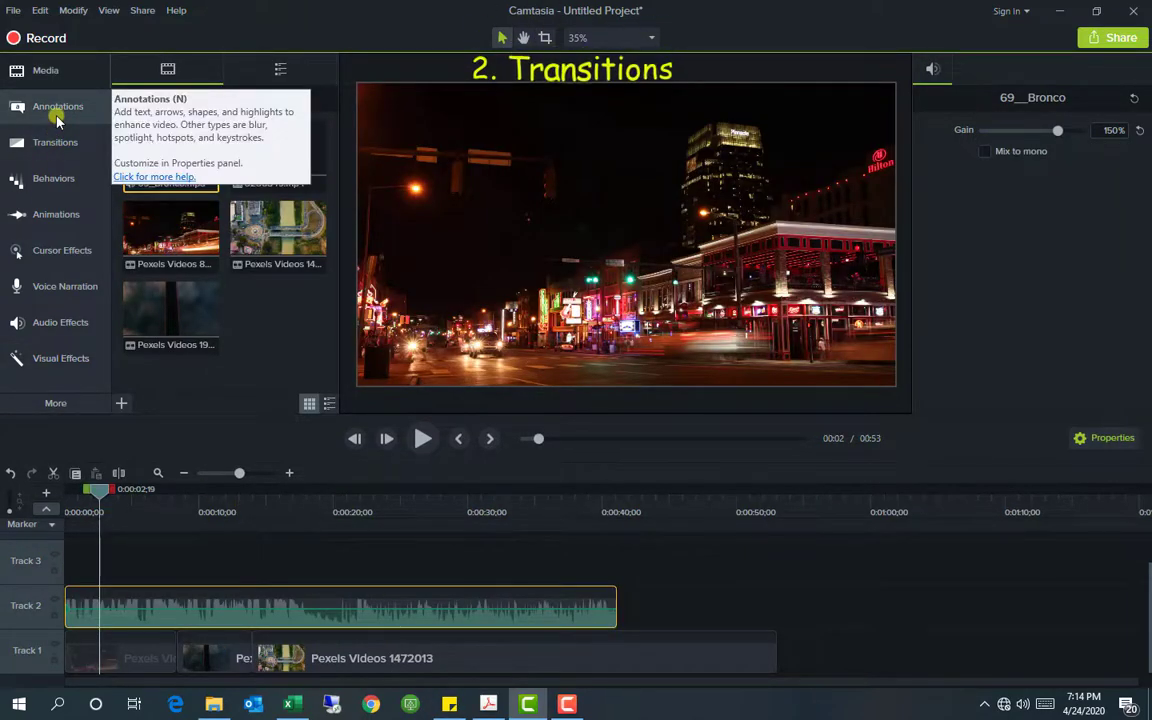
Add the purple speech bubble callout to the canvas over the night city video and set its text to "Nice City".
click(57, 117)
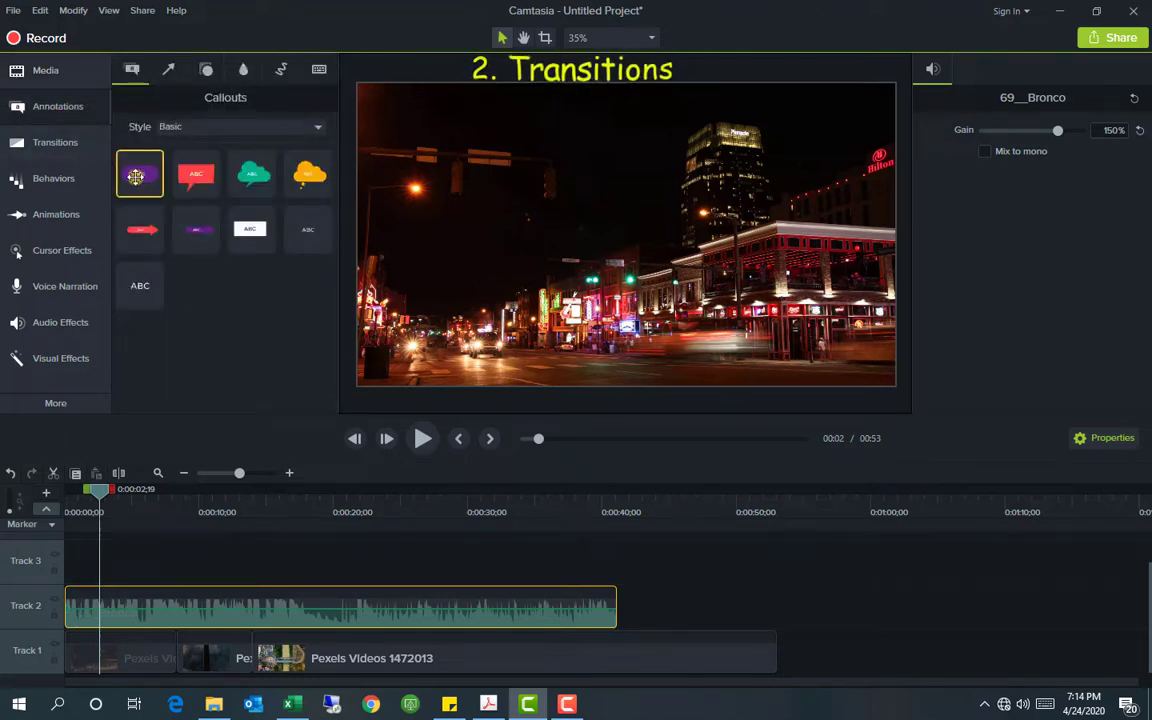
drag(136, 176, 508, 253)
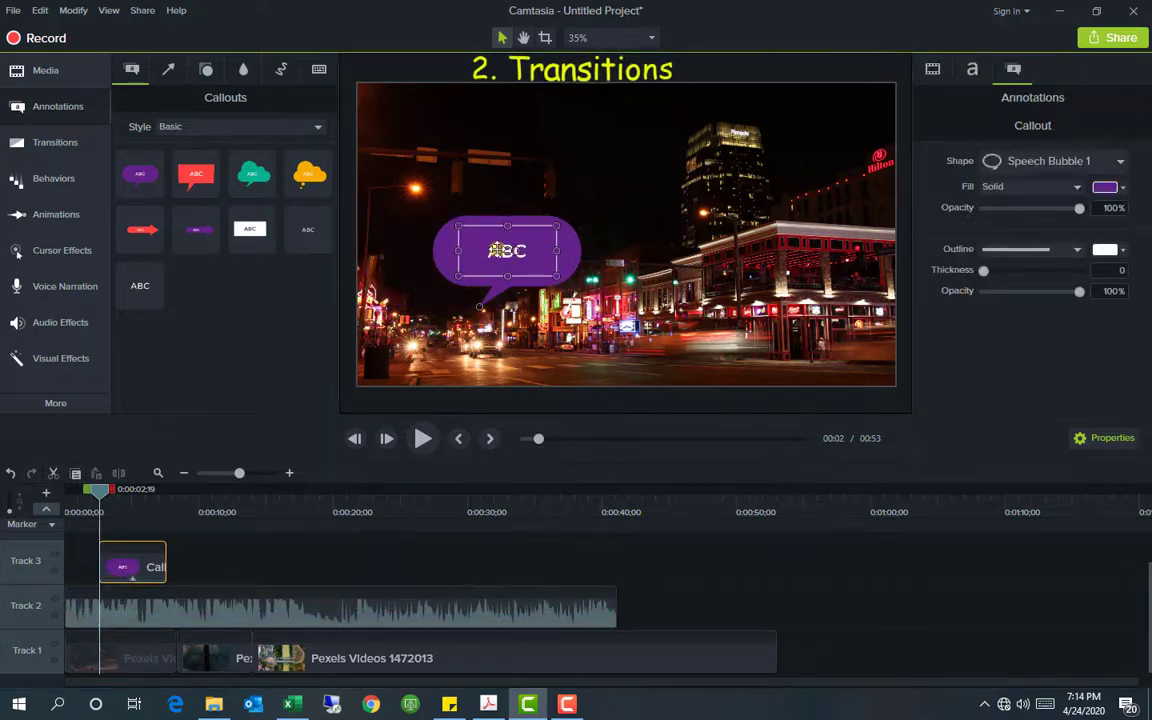
double_click(458, 250)
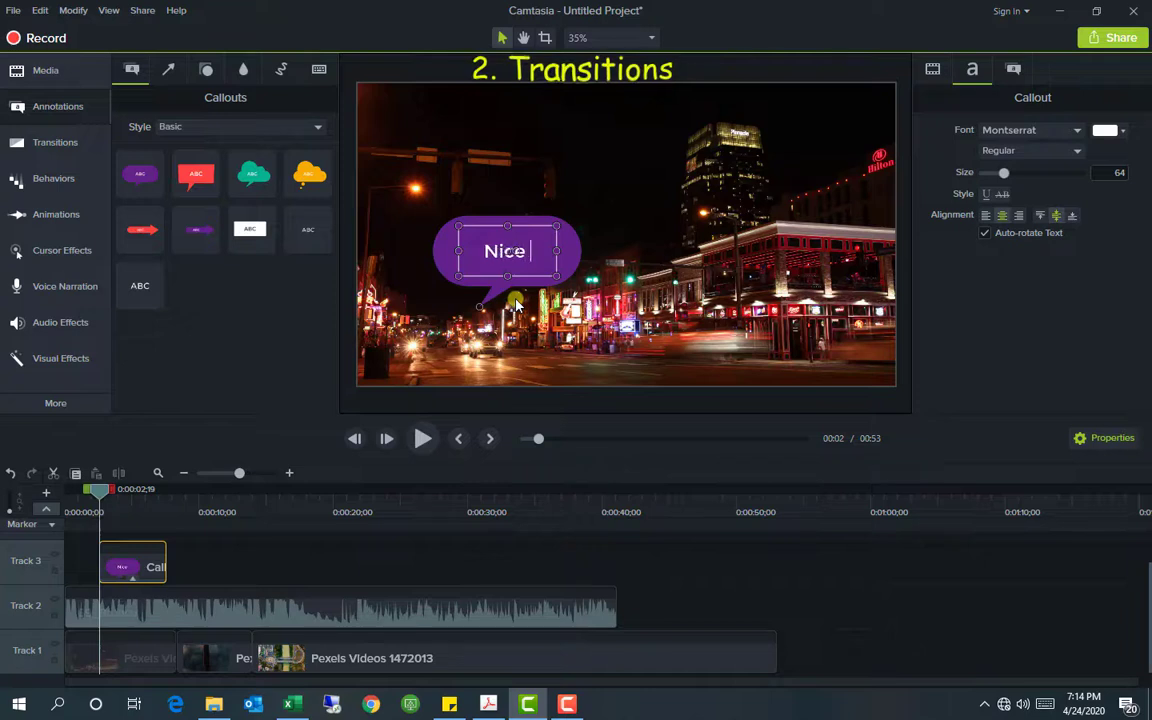
text(y)
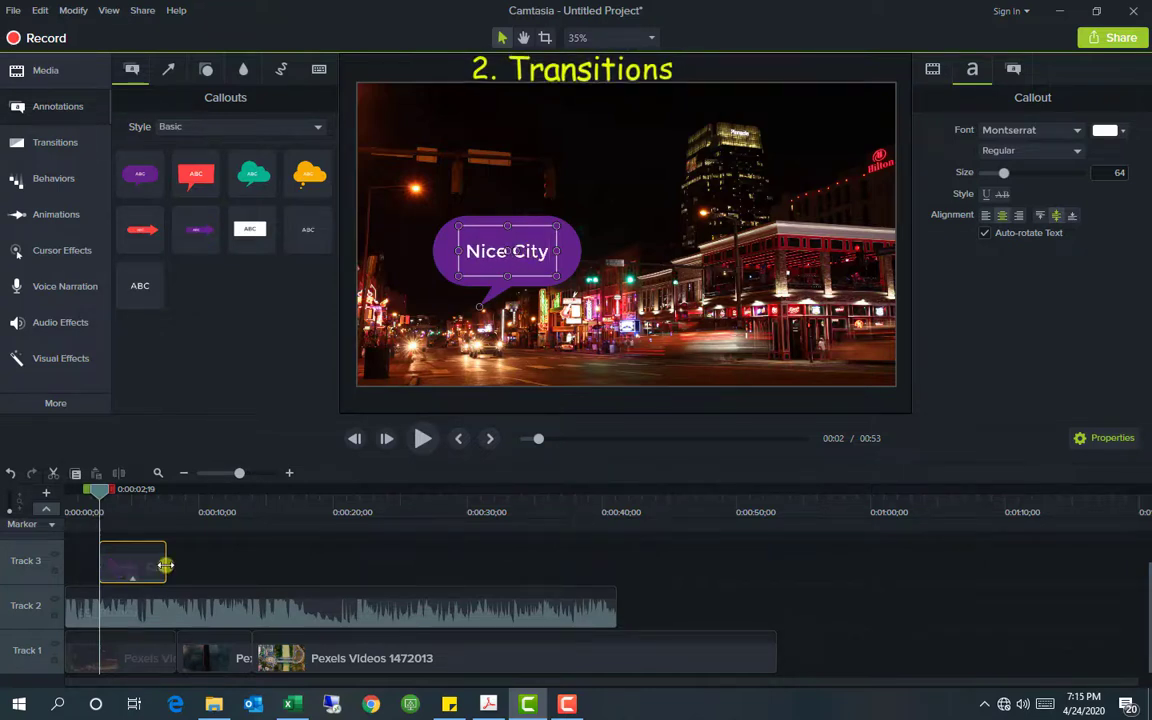
Extend the speech bubble clip on Track 3 to just before the 10-second mark and play the video from about 8 seconds.
mouse_move(204, 568)
mouse_down()
mouse_move(515, 577)
mouse_move(514, 561)
mouse_move(196, 565)
mouse_up()
drag(196, 494, 173, 495)
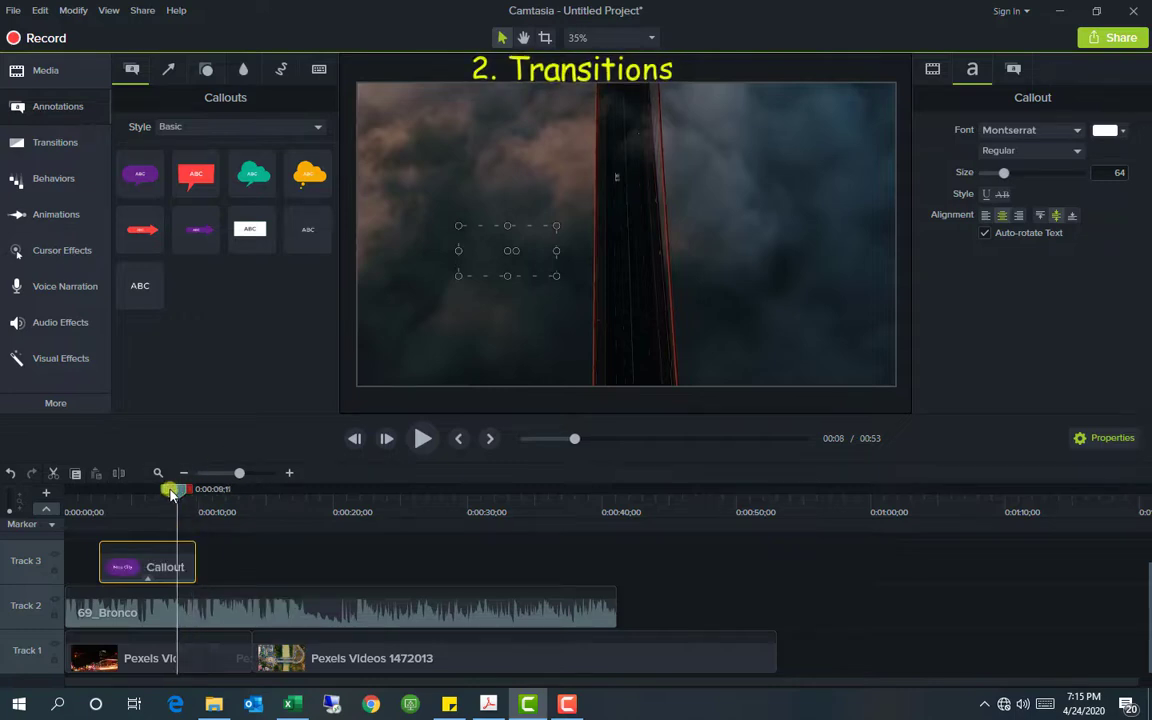
key(space)
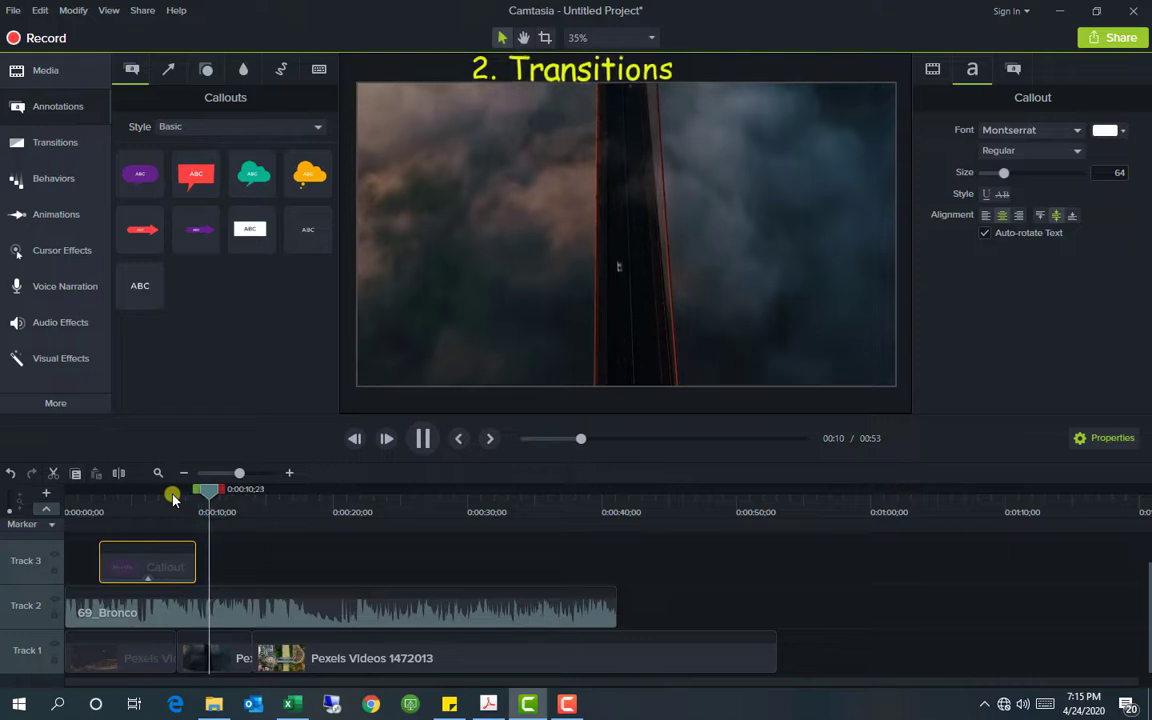
key(space)
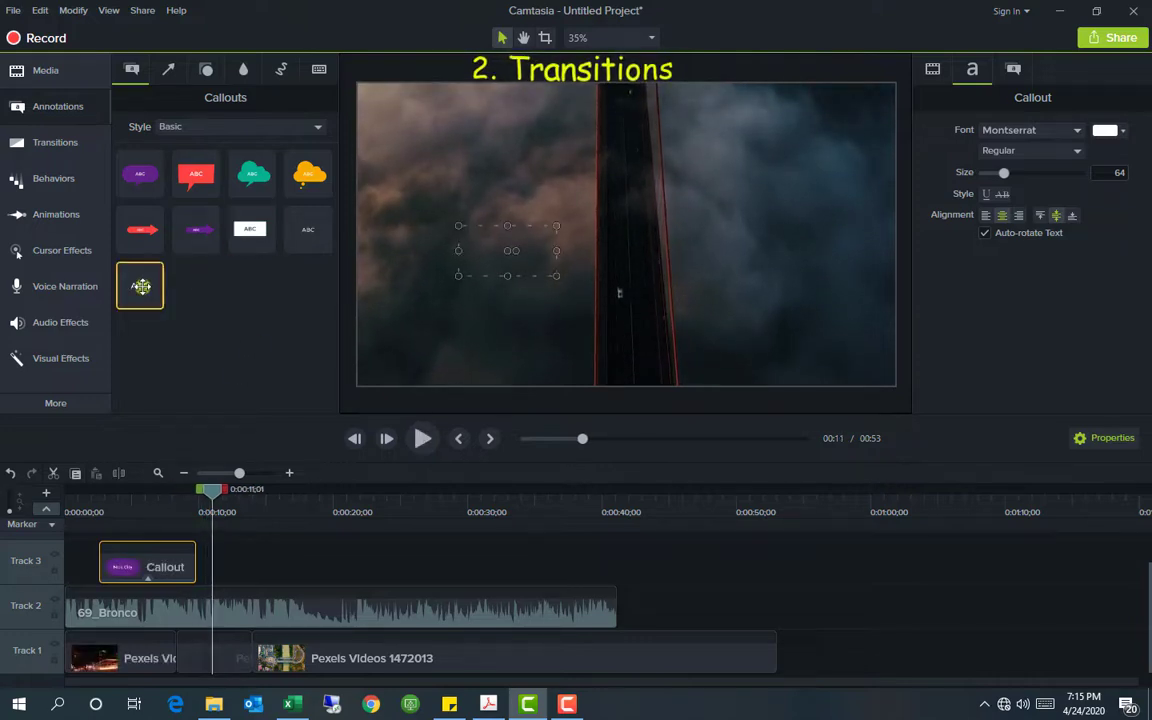
Add a plain text callout reading "Road" to Track 3 at about 11 seconds, move it left of the bridge and preview it.
drag(140, 286, 219, 565)
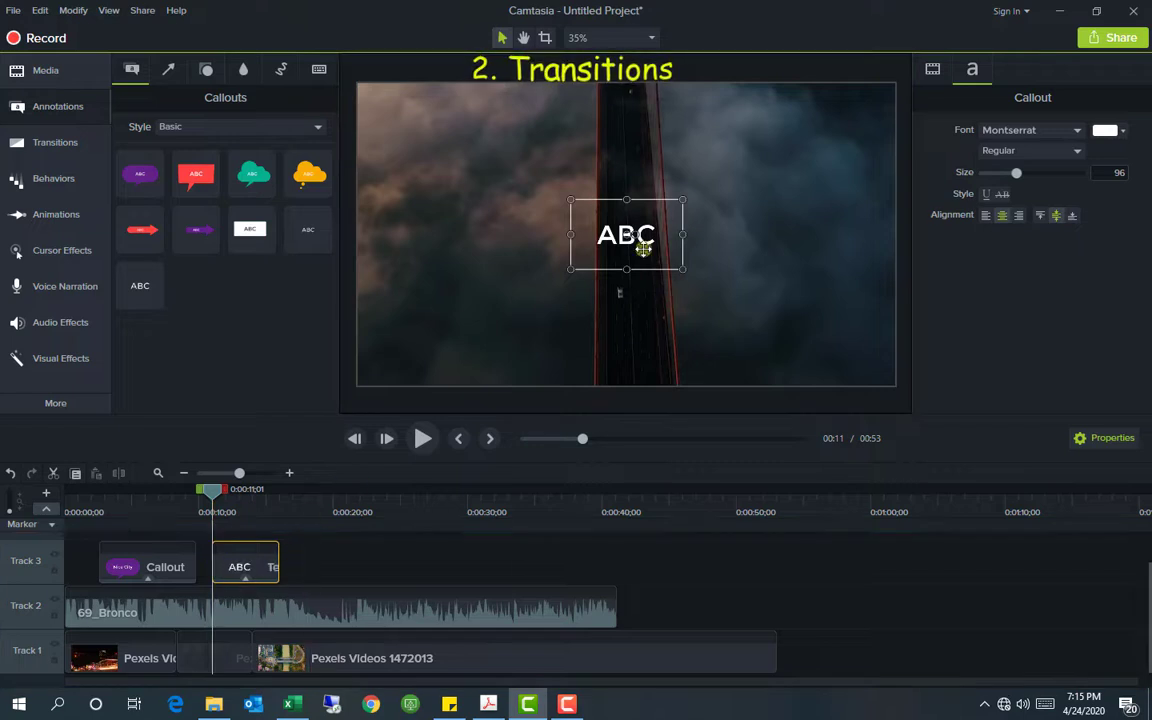
double_click(638, 230)
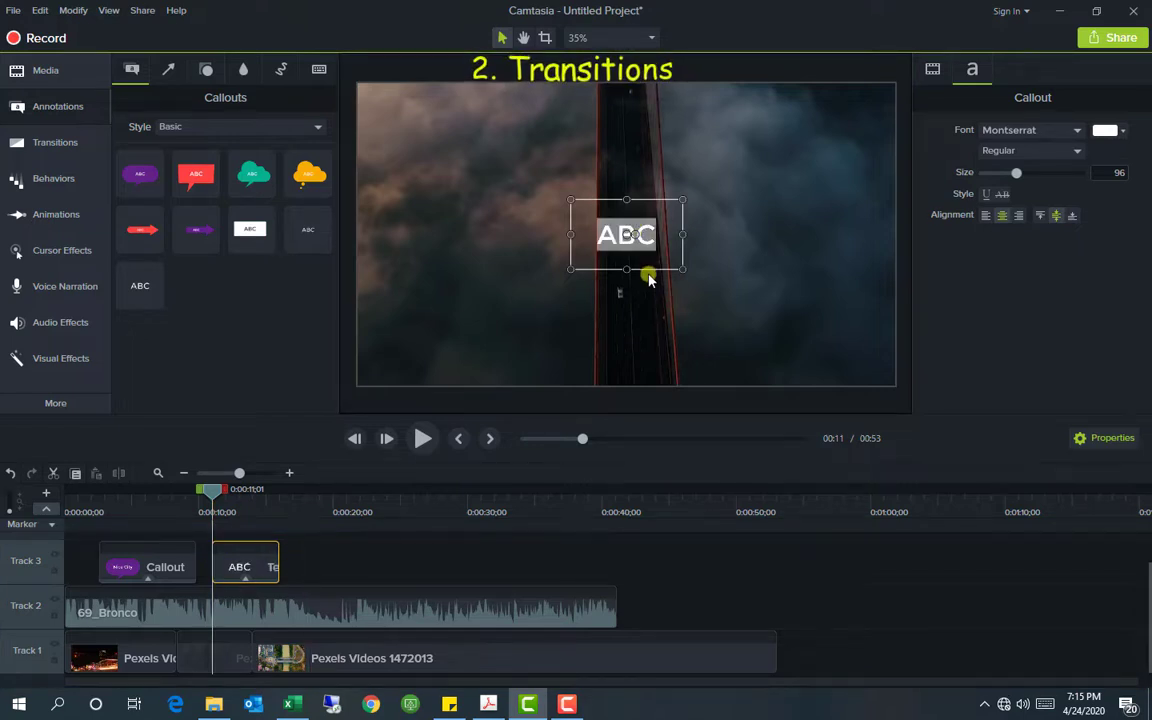
text(R)
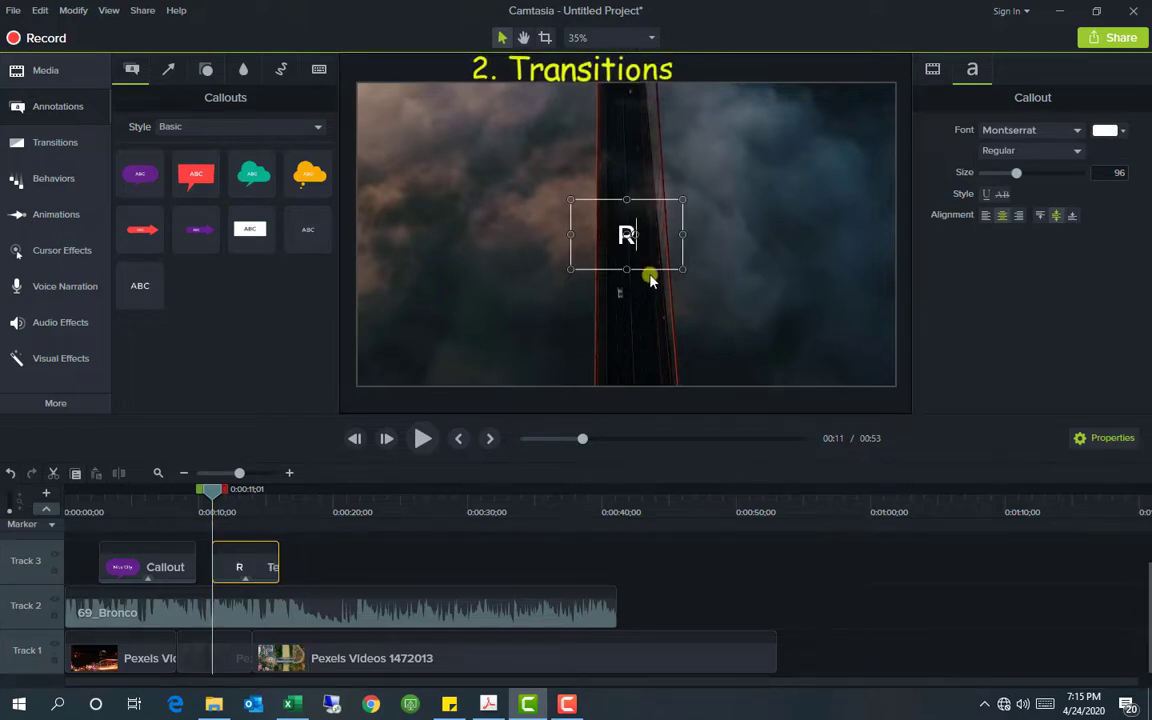
text(oad)
drag(600, 245, 510, 280)
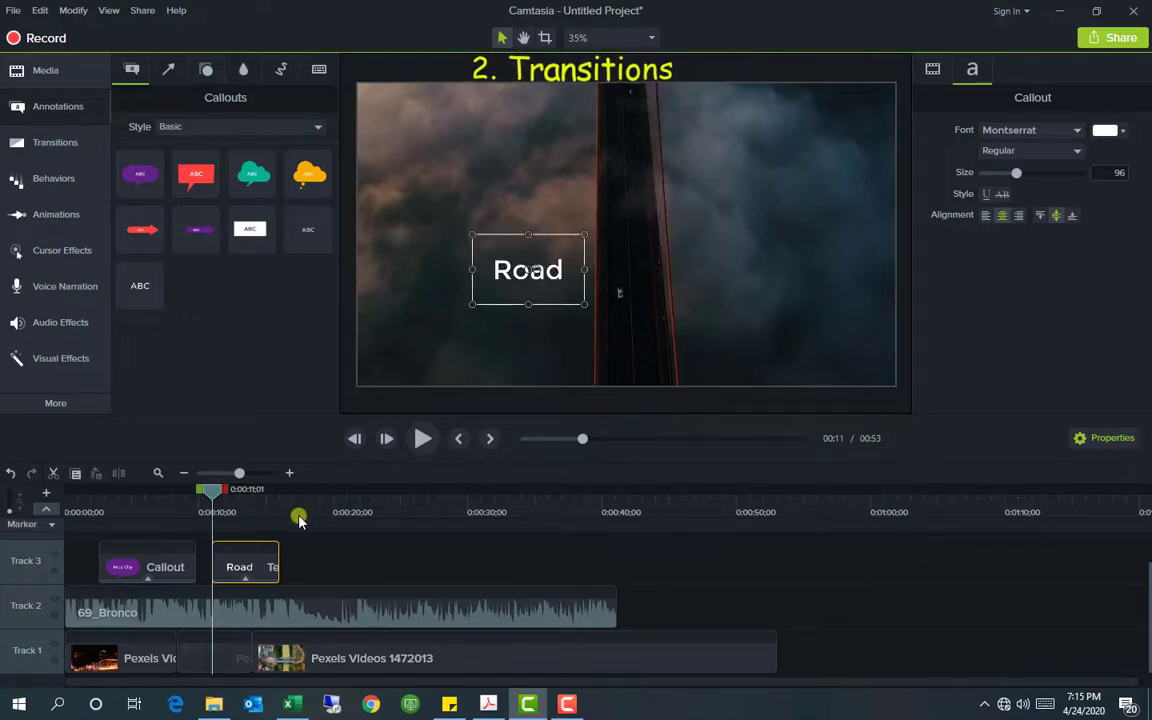
key(space)
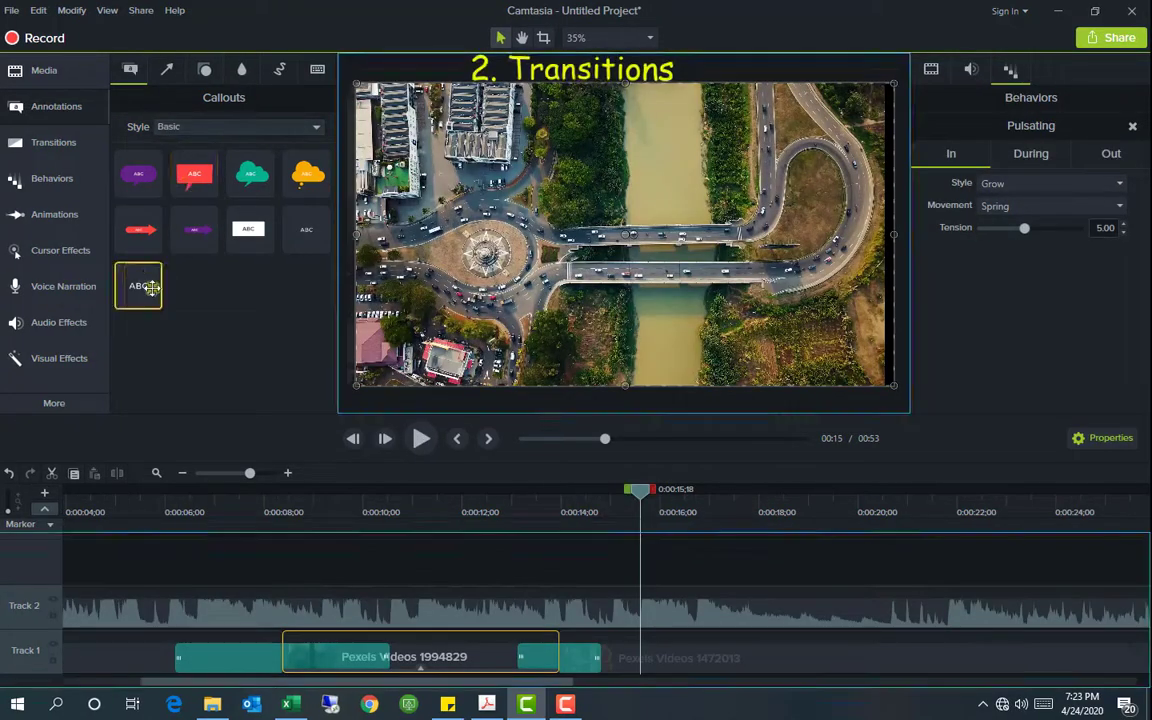
Add a plain text callout over the roundabout video at 0:00:15;18 and set its text to "Shoaib Learning Studio".
drag(138, 285, 545, 245)
double_click(545, 245)
text(Sh)
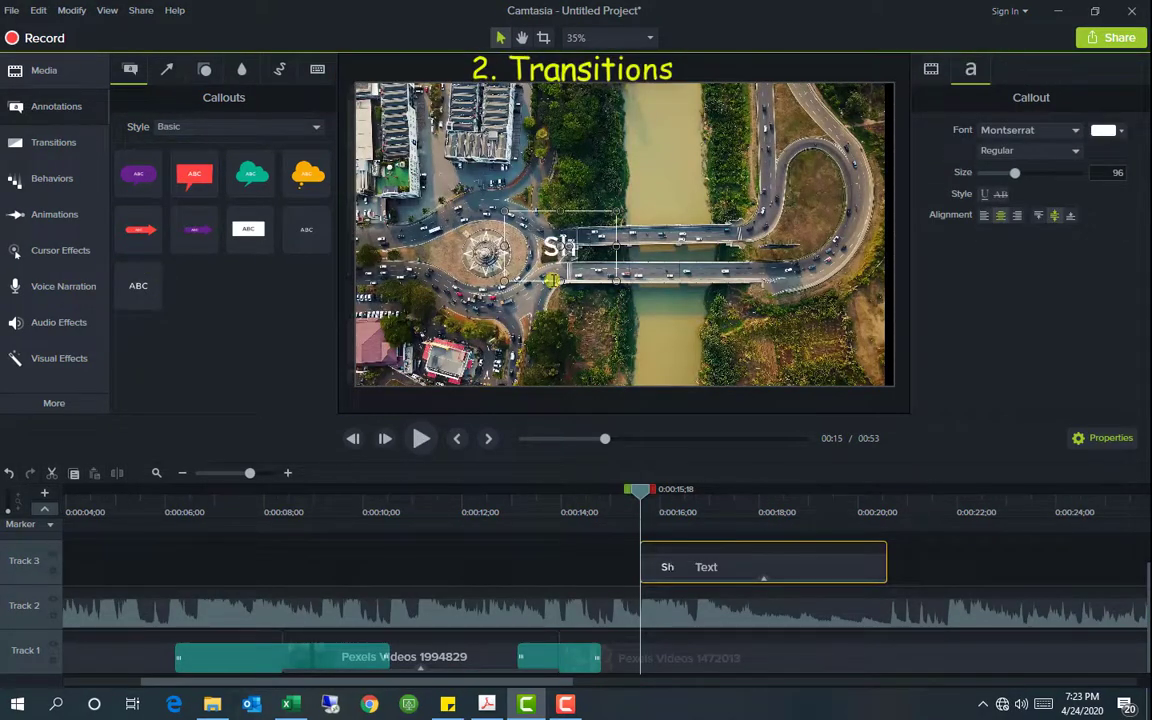
text(oaib Learning Studio)
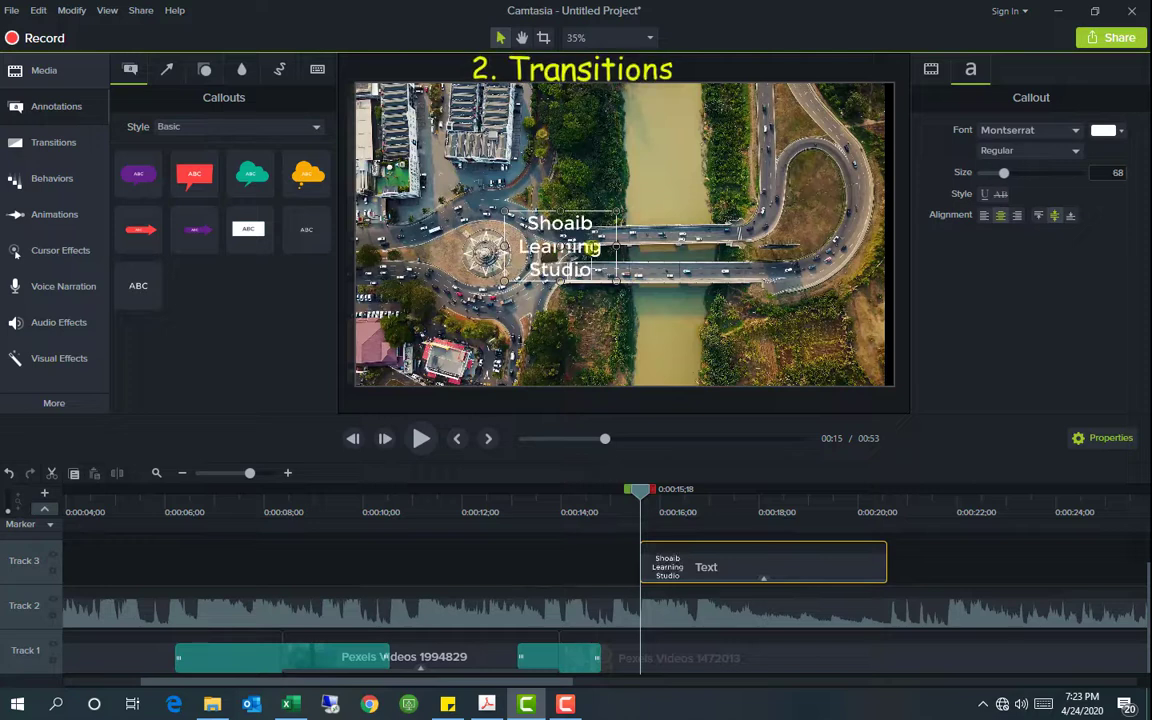
Try the Oswald font on the studio title, and set its font to Segoe UI Black.
click(1073, 130)
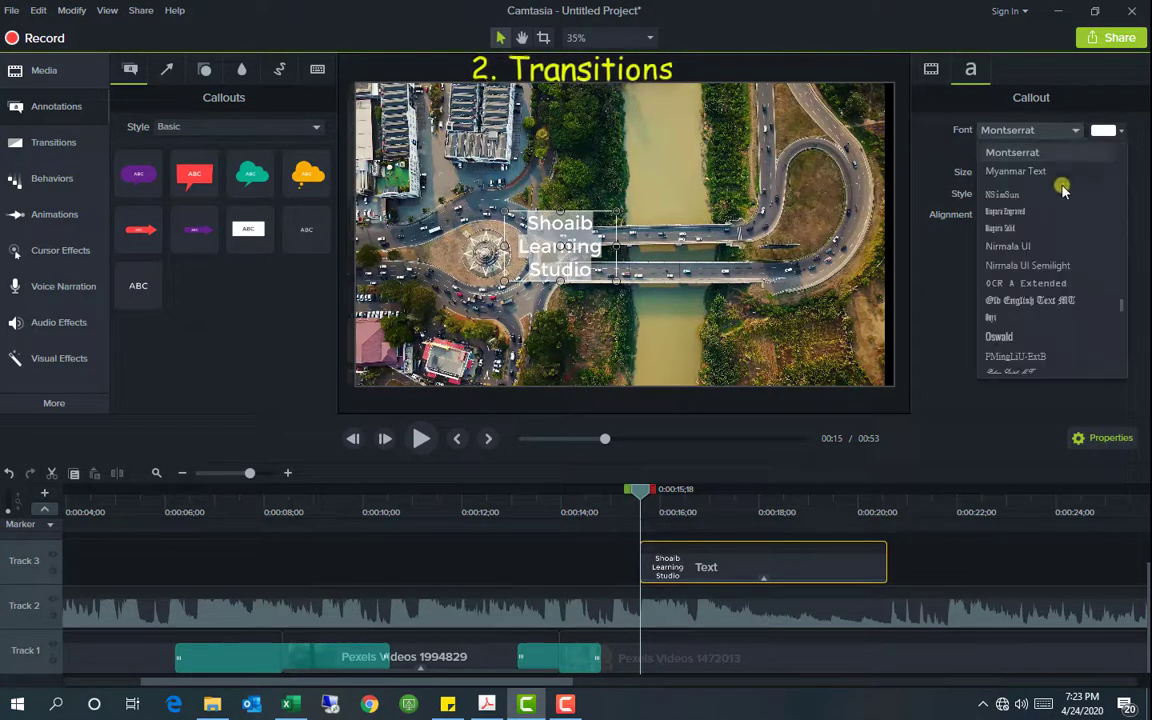
click(1009, 338)
click(1048, 131)
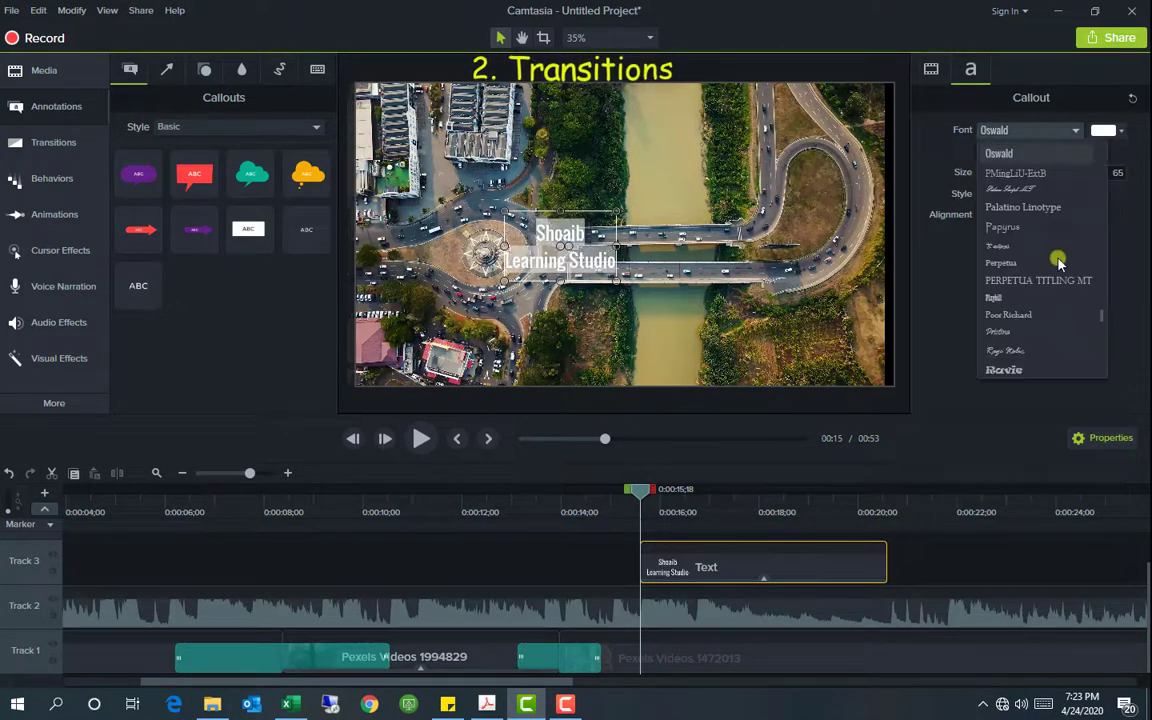
scroll(1030, 330, down, 4)
click(1048, 345)
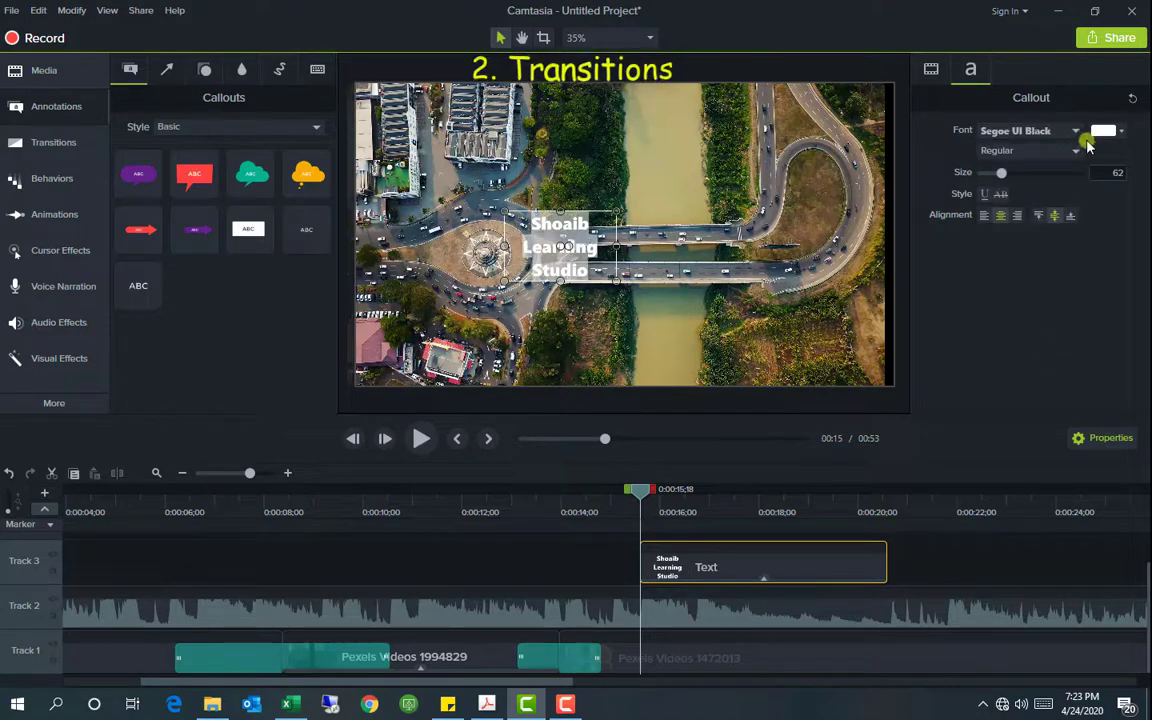
Make the studio title bold at size 156, try left alignment and centre the text.
click(1076, 150)
click(997, 199)
drag(1006, 174, 1042, 177)
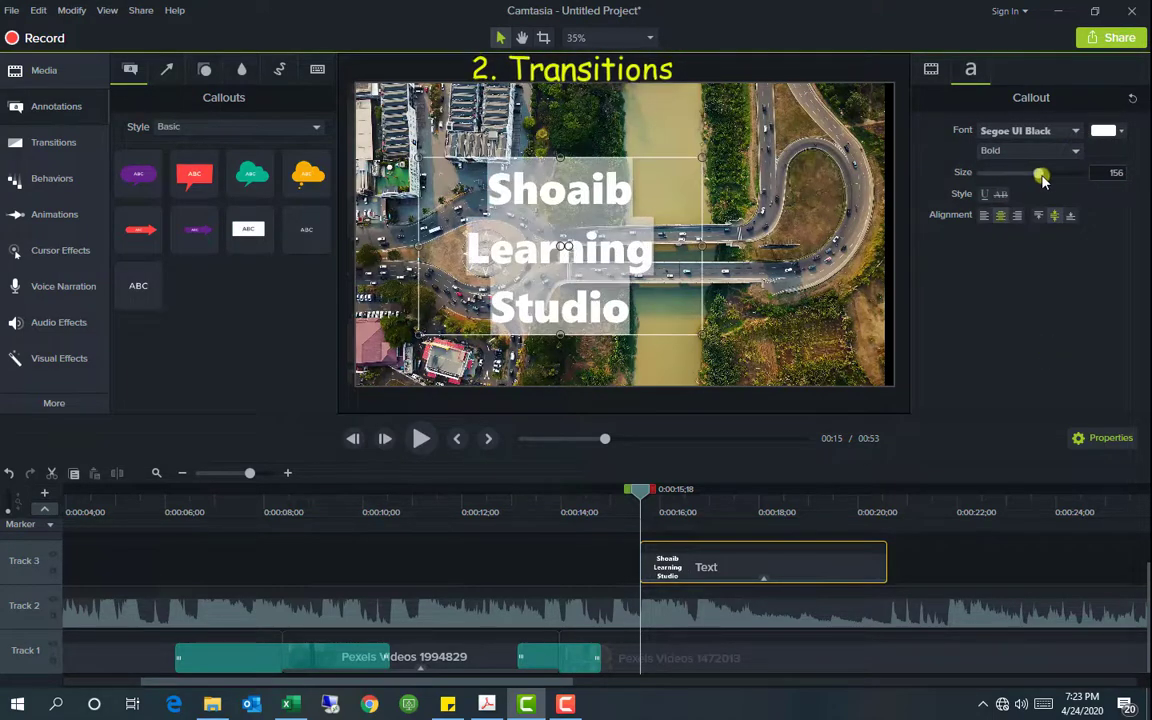
click(986, 216)
click(1002, 216)
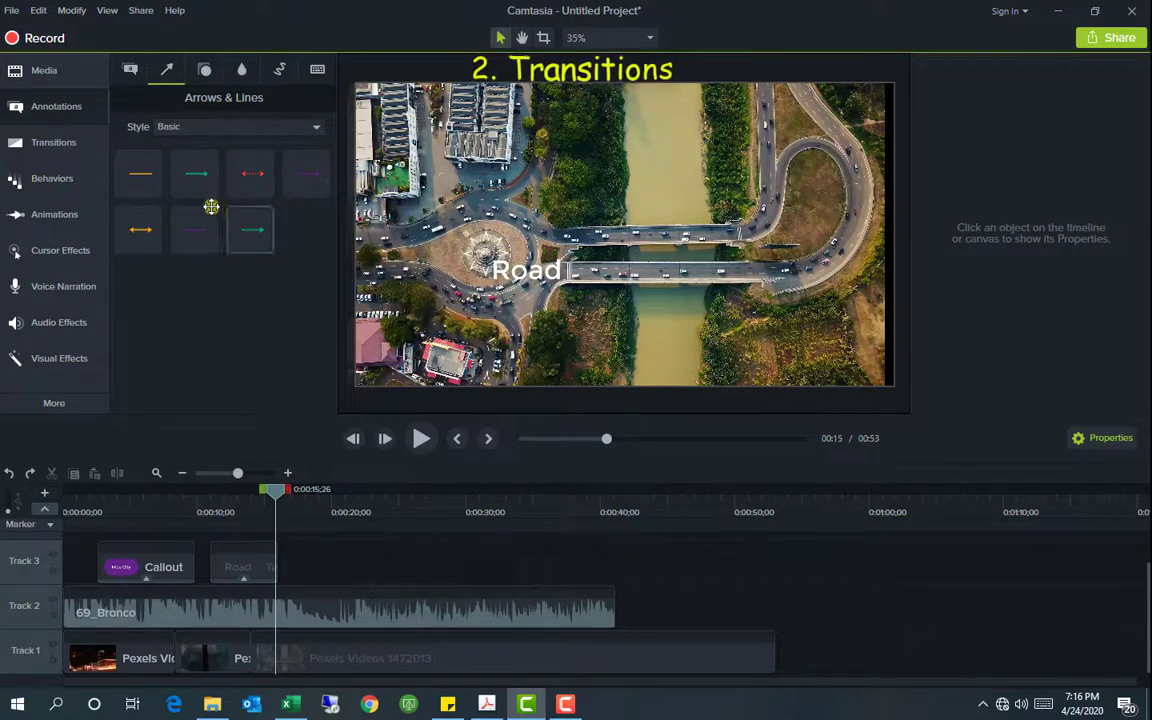
Add the green arrow annotation over the roundabout at 0:00:15;26 and bring its clip on Track 4 into view.
drag(190, 168, 470, 245)
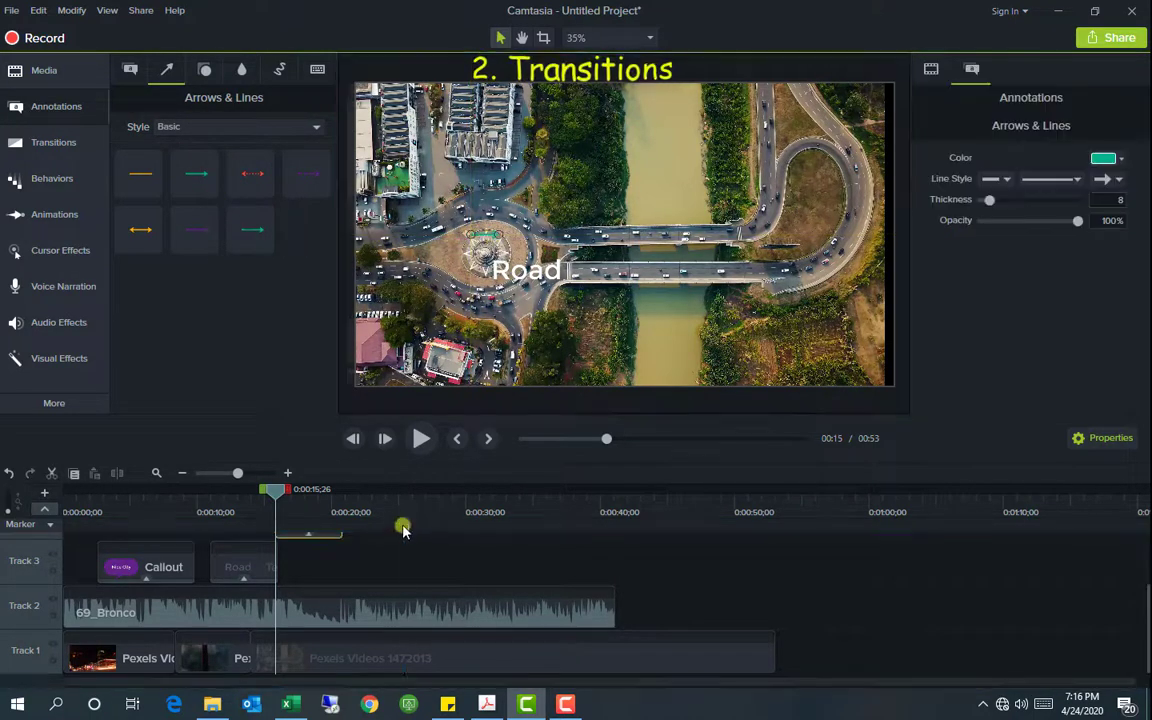
drag(336, 561, 322, 594)
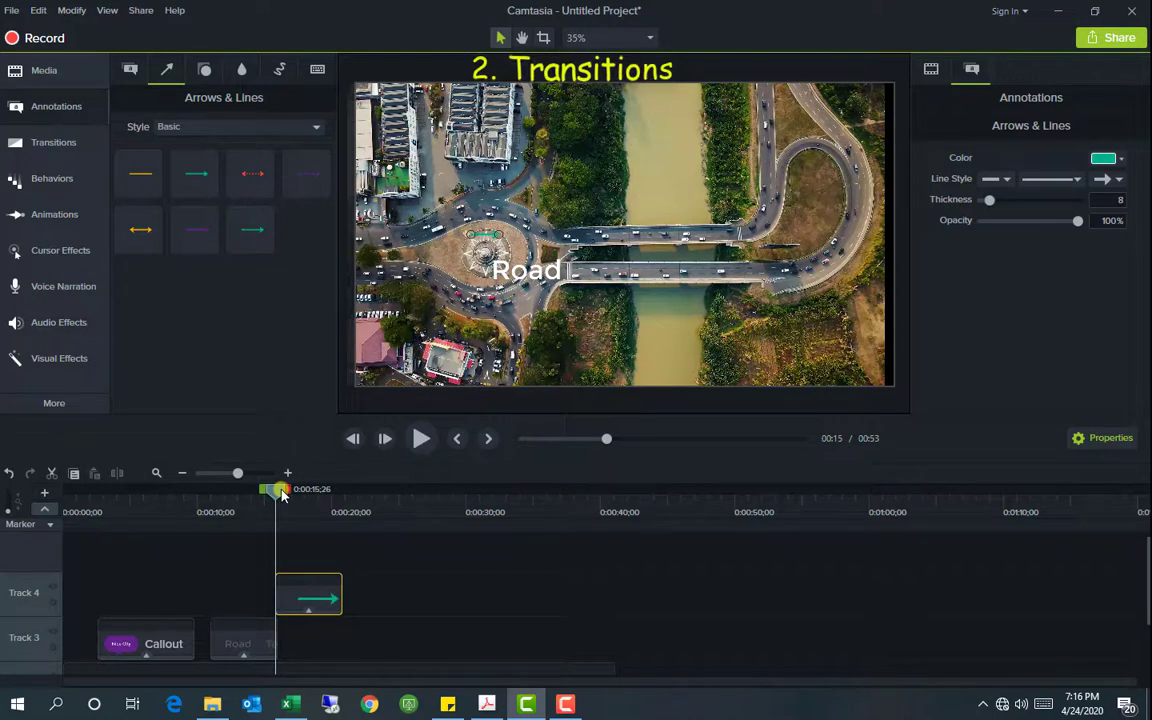
drag(283, 493, 298, 493)
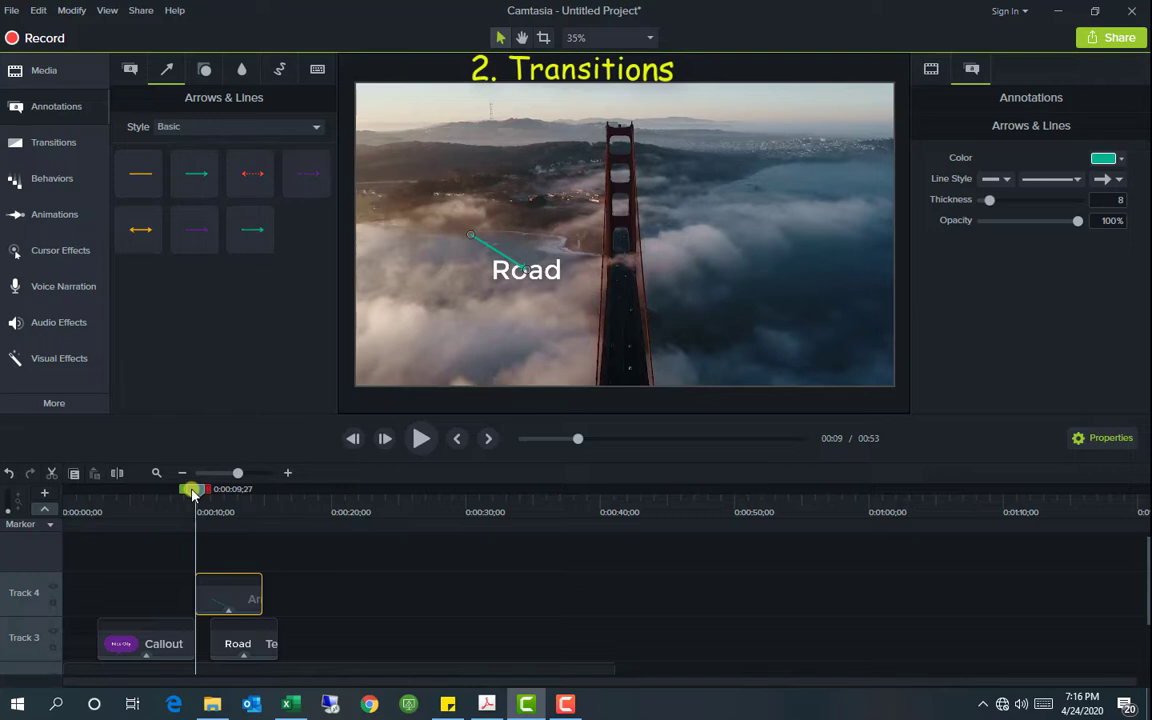
Set the arrows and lines library to show all styles.
click(315, 128)
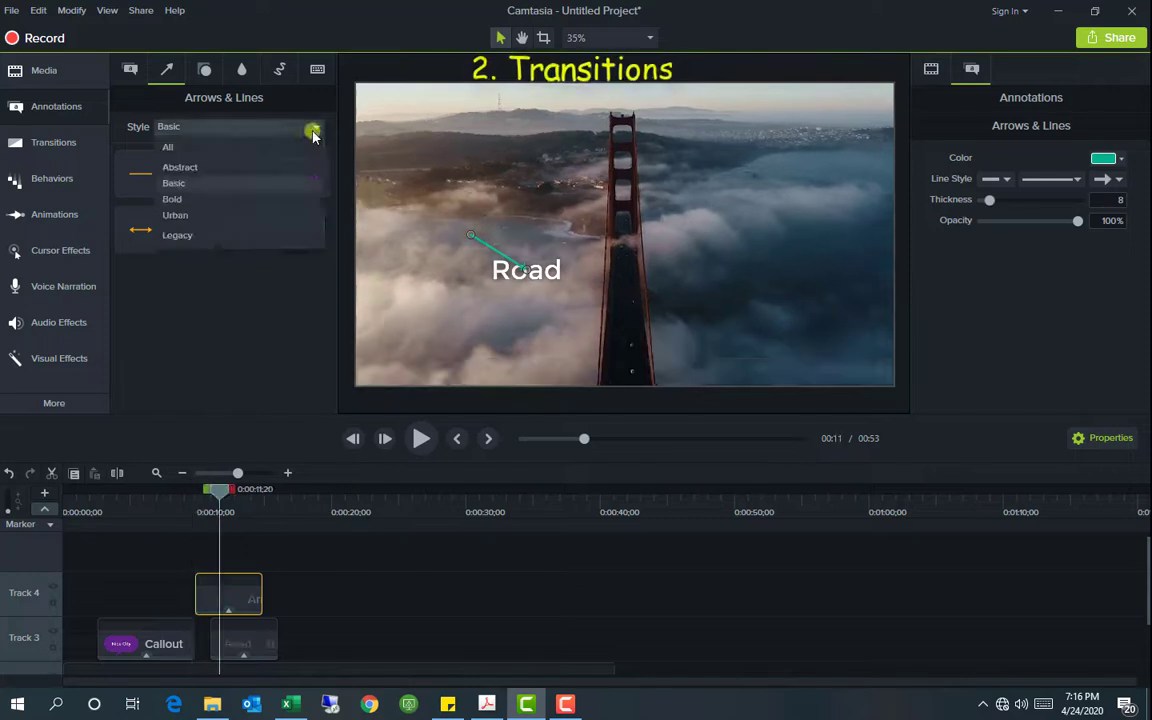
click(289, 150)
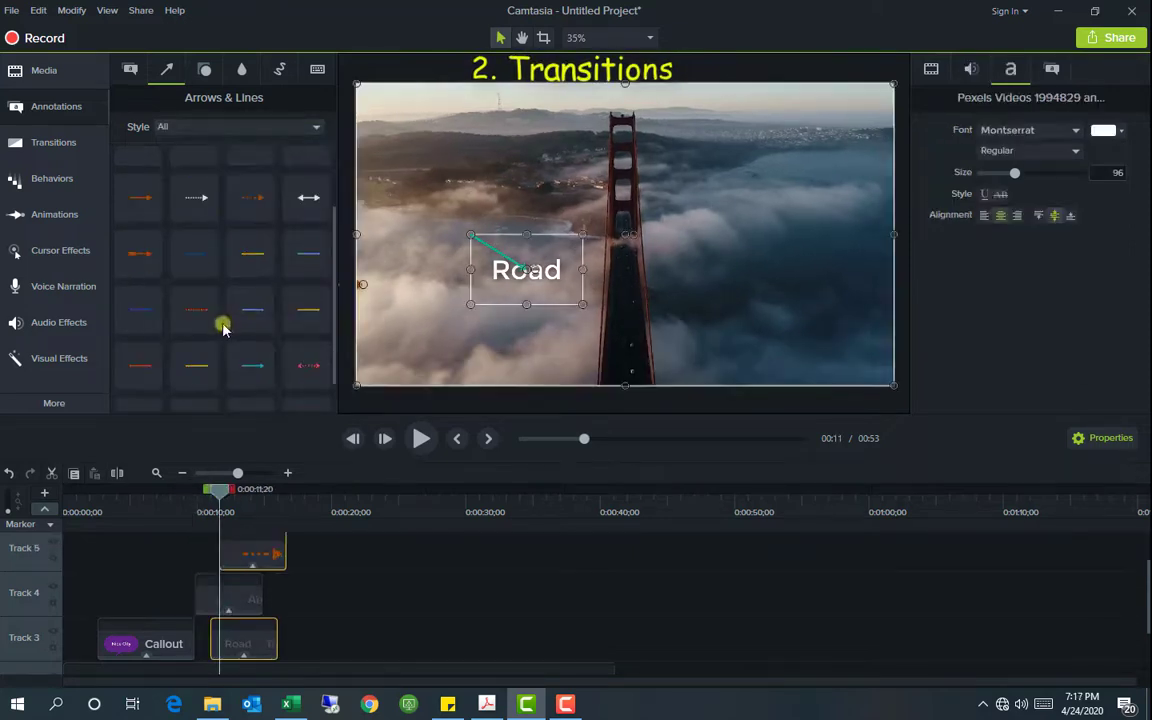
Add the red dotted double-headed arrow below the Road text, beside the bridge, and deselect everything.
drag(308, 368, 555, 327)
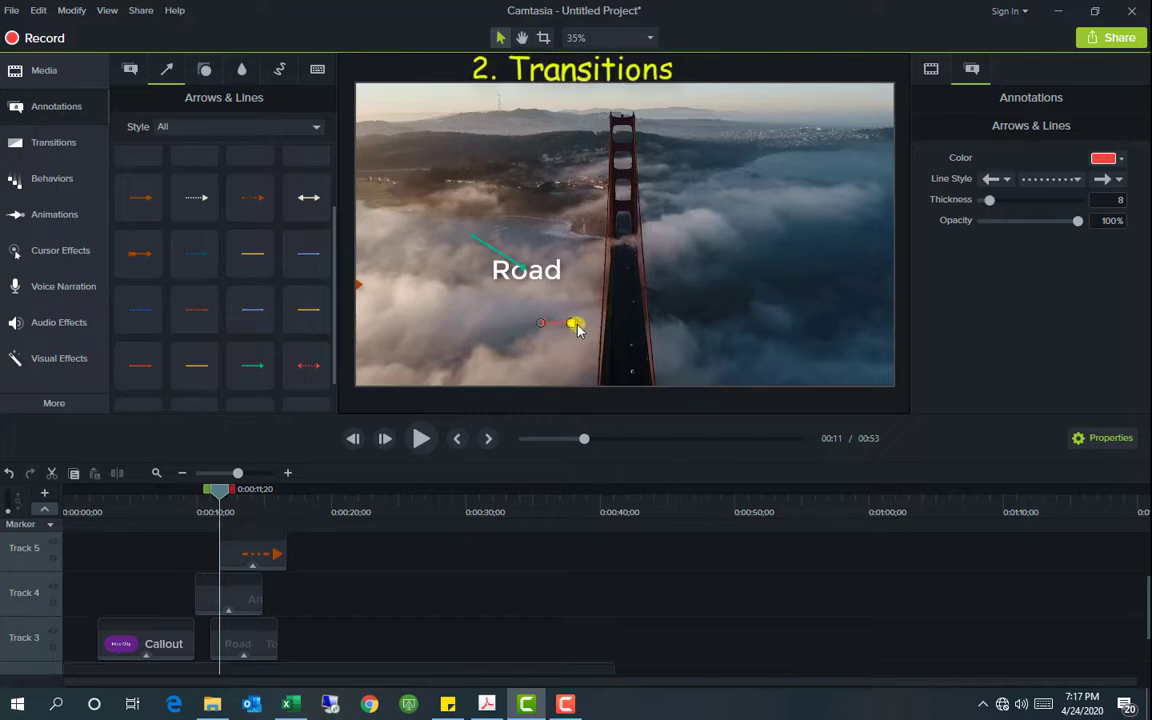
click(513, 357)
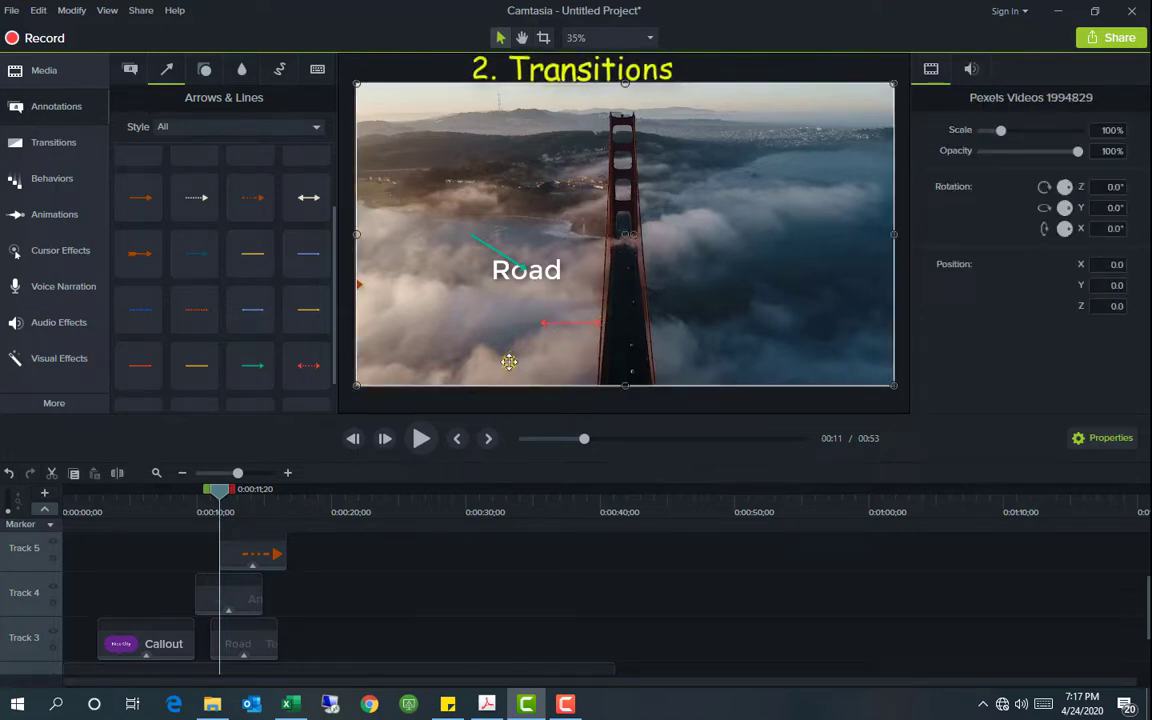
click(314, 594)
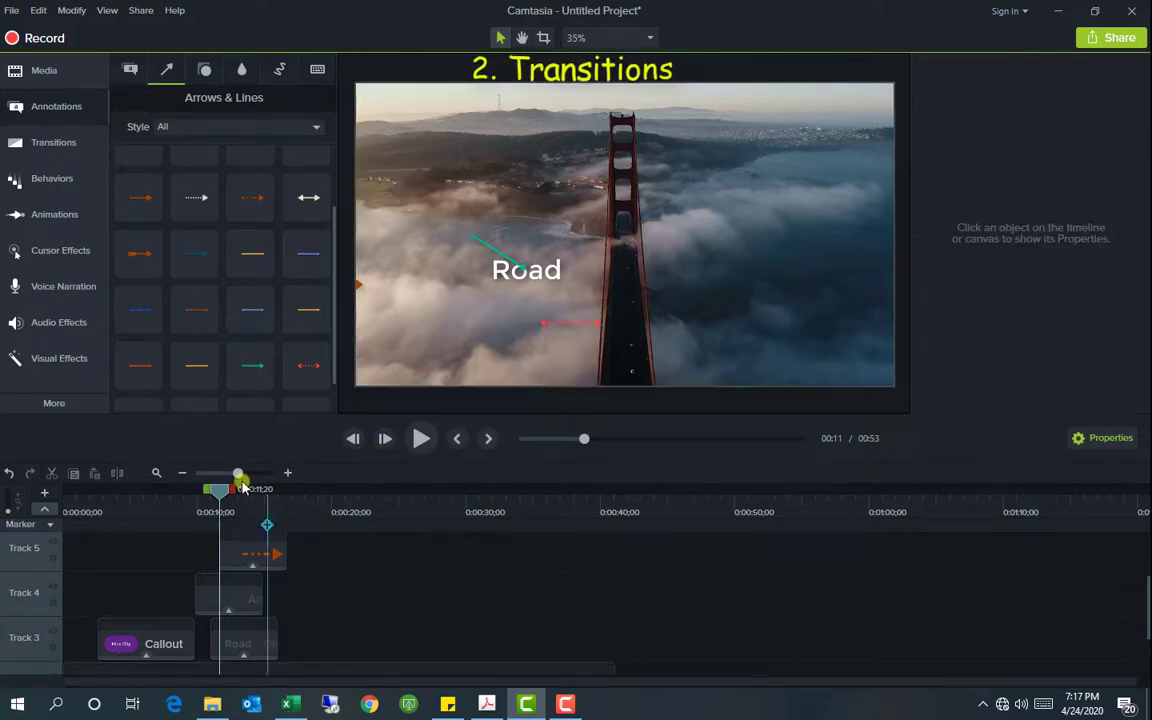
Try the blue star shape beside the bridge tower and delete it.
click(207, 70)
drag(193, 285, 617, 285)
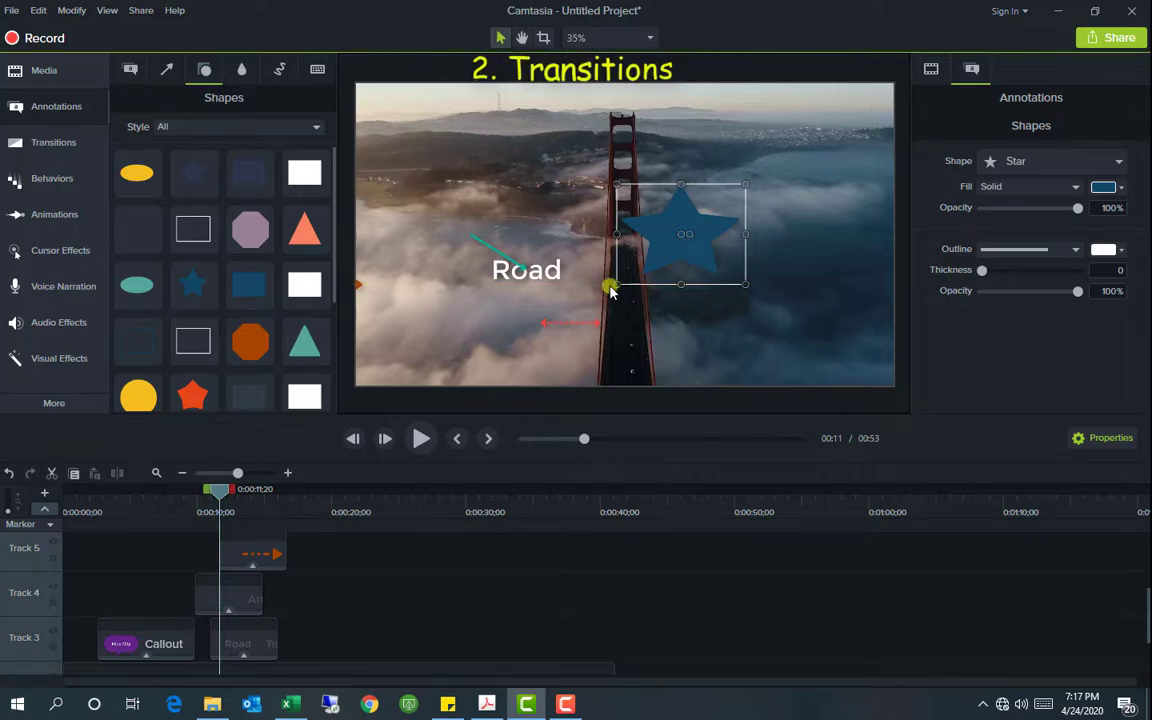
key(Delete)
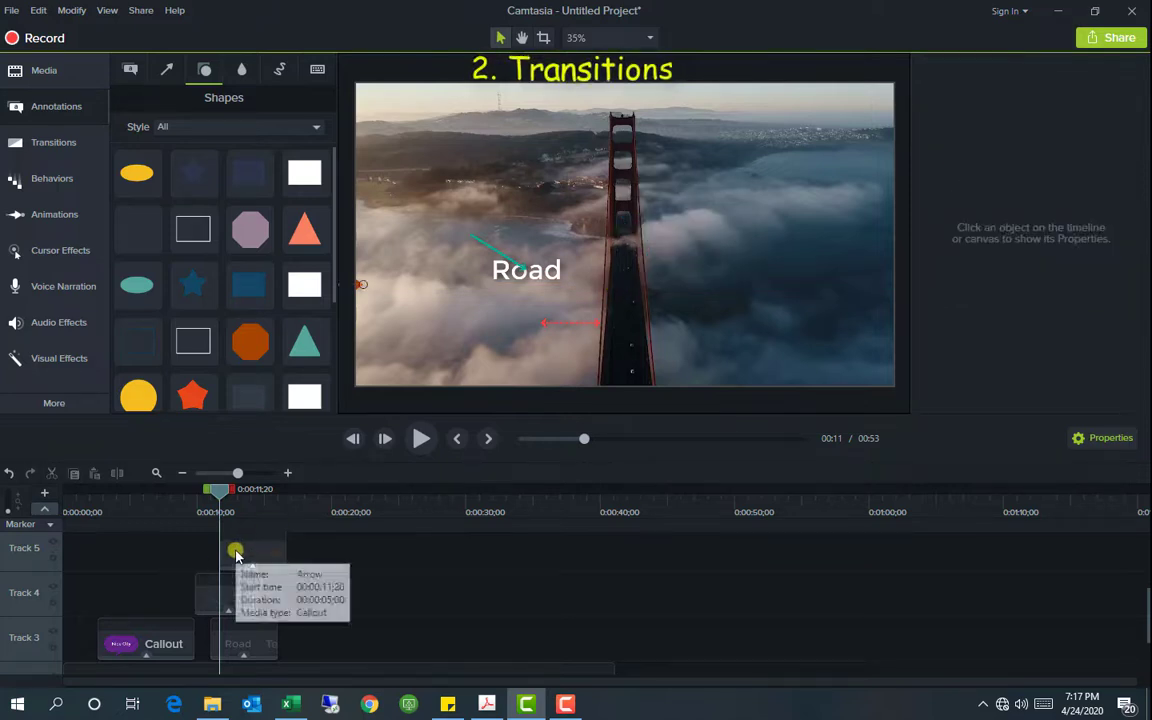
Delete the arrow clips from Tracks 4 and 5 and the Road text clip from Track 3.
click(235, 594)
key(Delete)
click(231, 640)
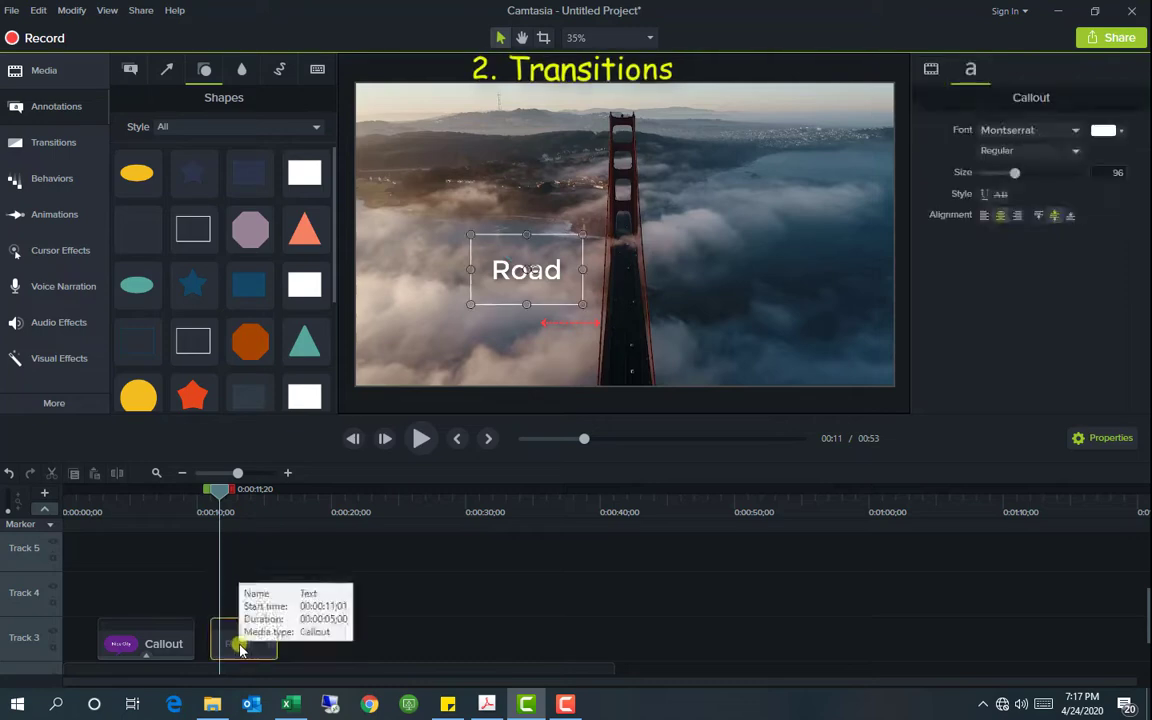
key(Delete)
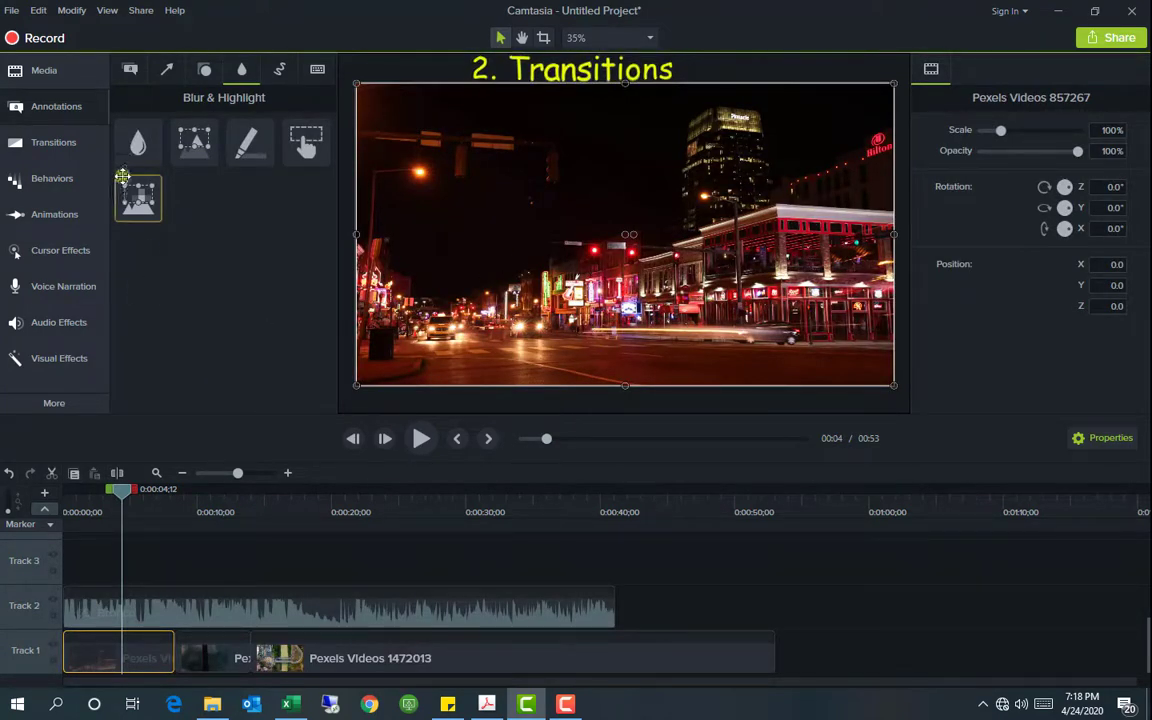
Add a Blur over the street at 0:00:04;12, enlarge its area, keep its intensity at 100 and shorten its clip.
mouse_move(138, 144)
mouse_down()
mouse_move(301, 226)
mouse_move(522, 298)
mouse_up()
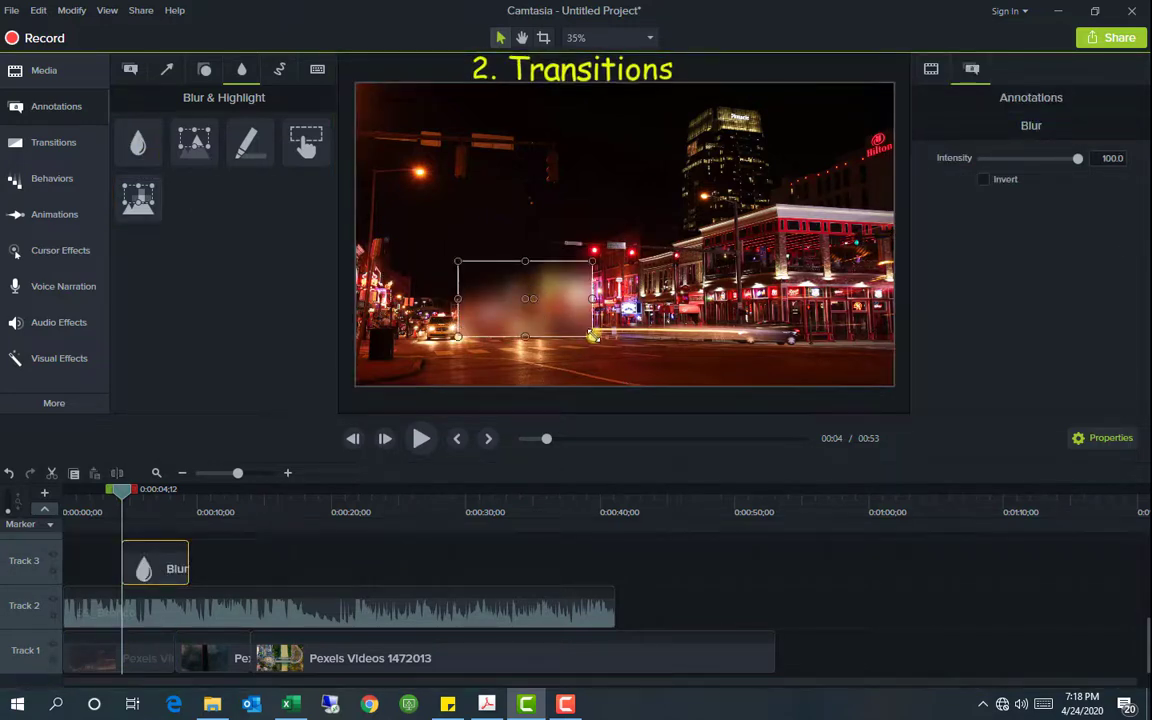
drag(594, 335, 625, 358)
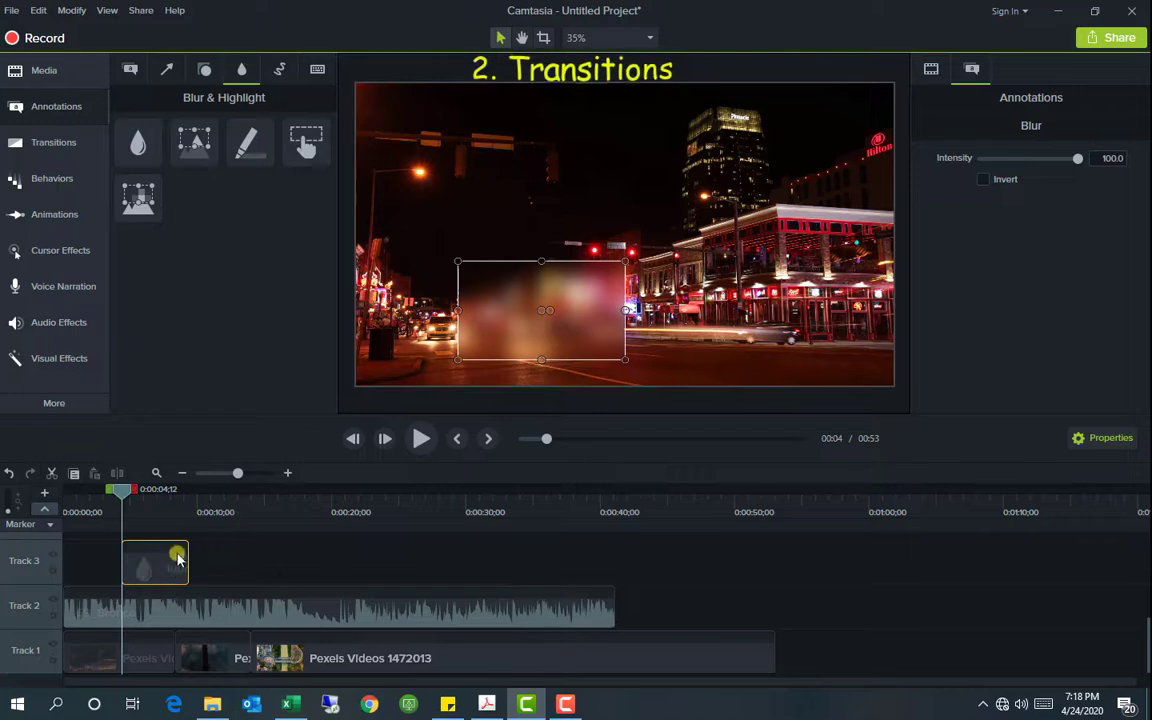
click(145, 570)
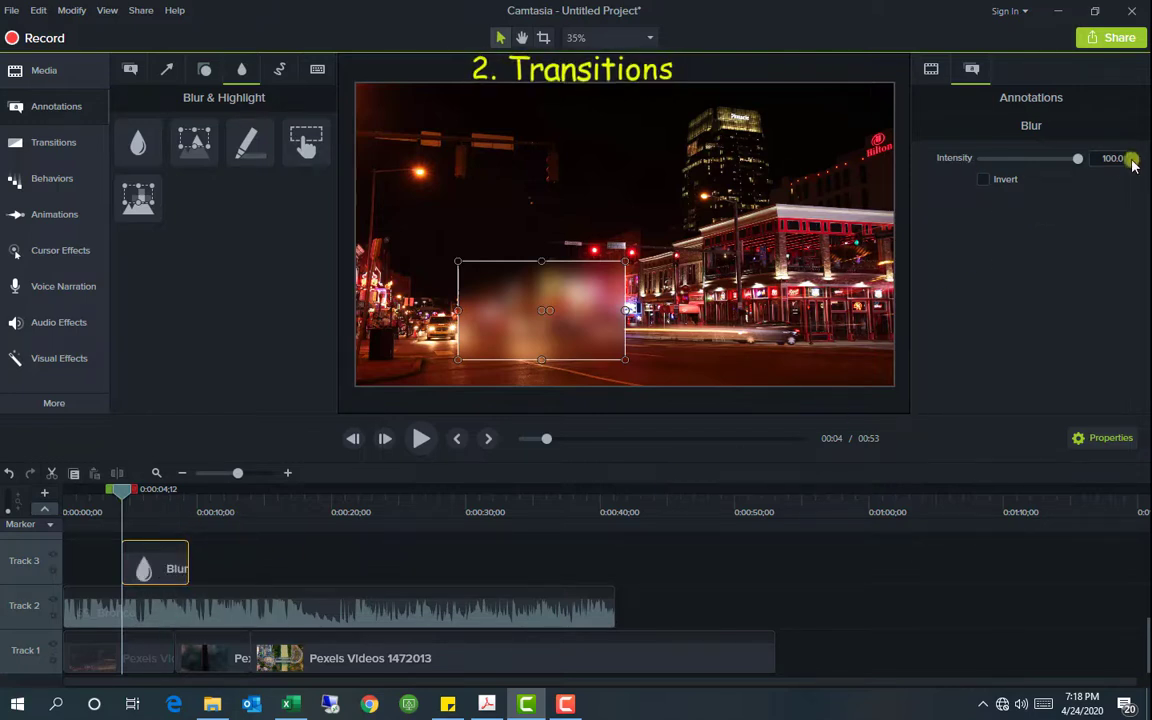
mouse_move(1069, 160)
mouse_down()
mouse_move(980, 159)
mouse_move(1079, 160)
mouse_up()
drag(187, 562, 157, 564)
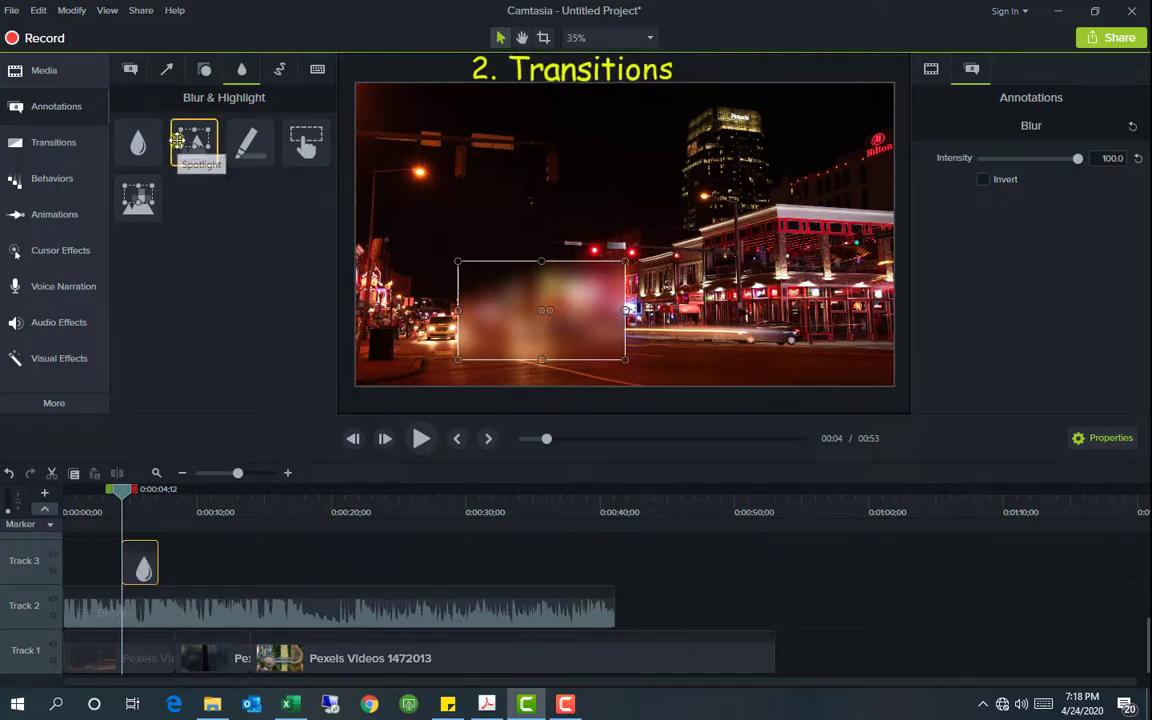
Try the Spotlight effect on Track 3 over the bridge footage, preview it and delete it.
drag(185, 141, 237, 566)
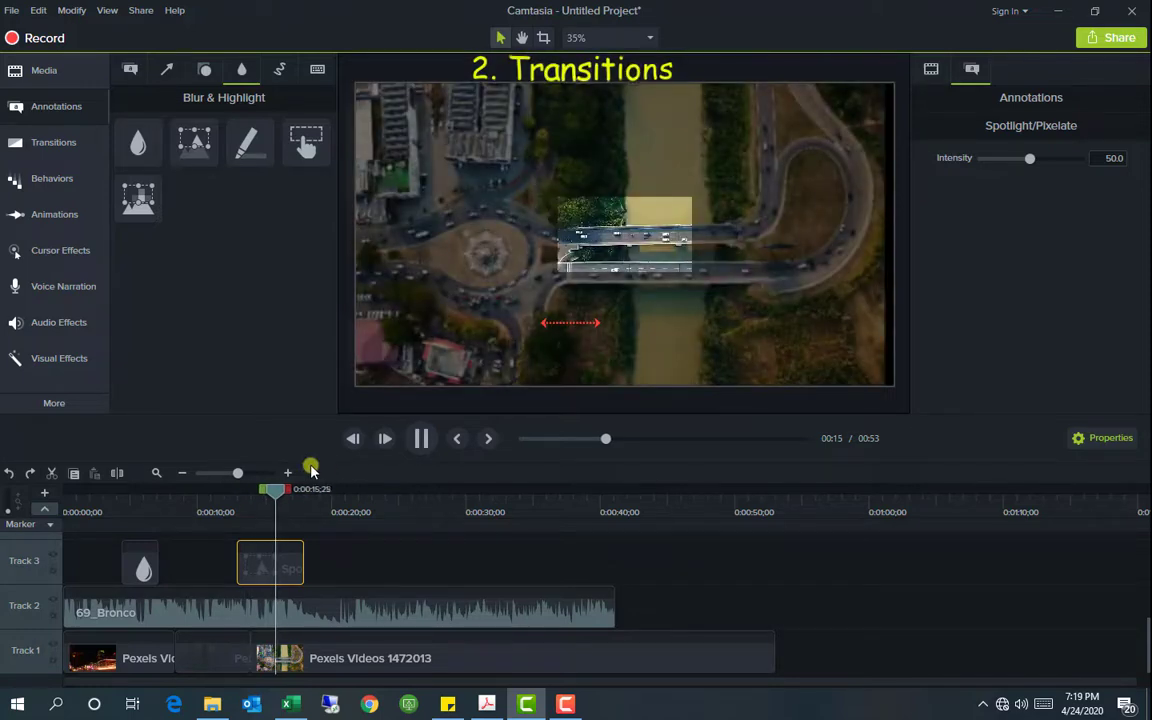
click(285, 500)
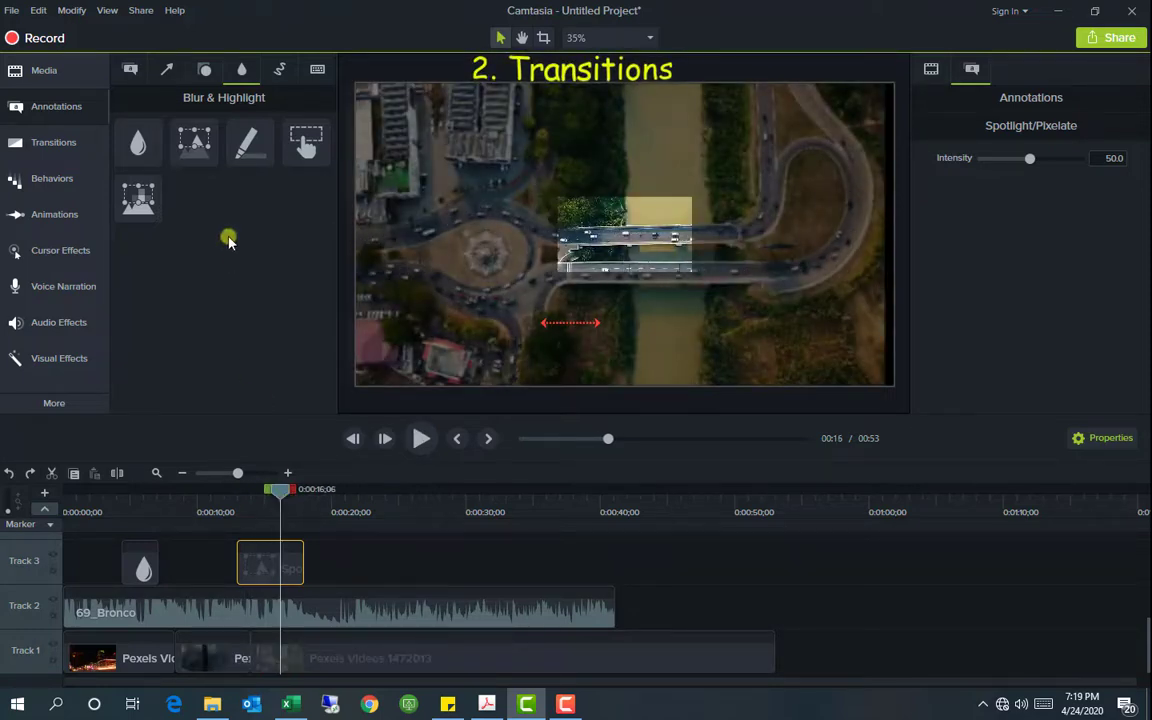
key(Delete)
Add a Highlight over the roundabout and a Pixelate area over the bridge crossing as separate clips on Track 3.
mouse_move(240, 144)
mouse_down()
mouse_move(283, 206)
mouse_move(278, 489)
mouse_move(262, 566)
mouse_move(300, 563)
mouse_up()
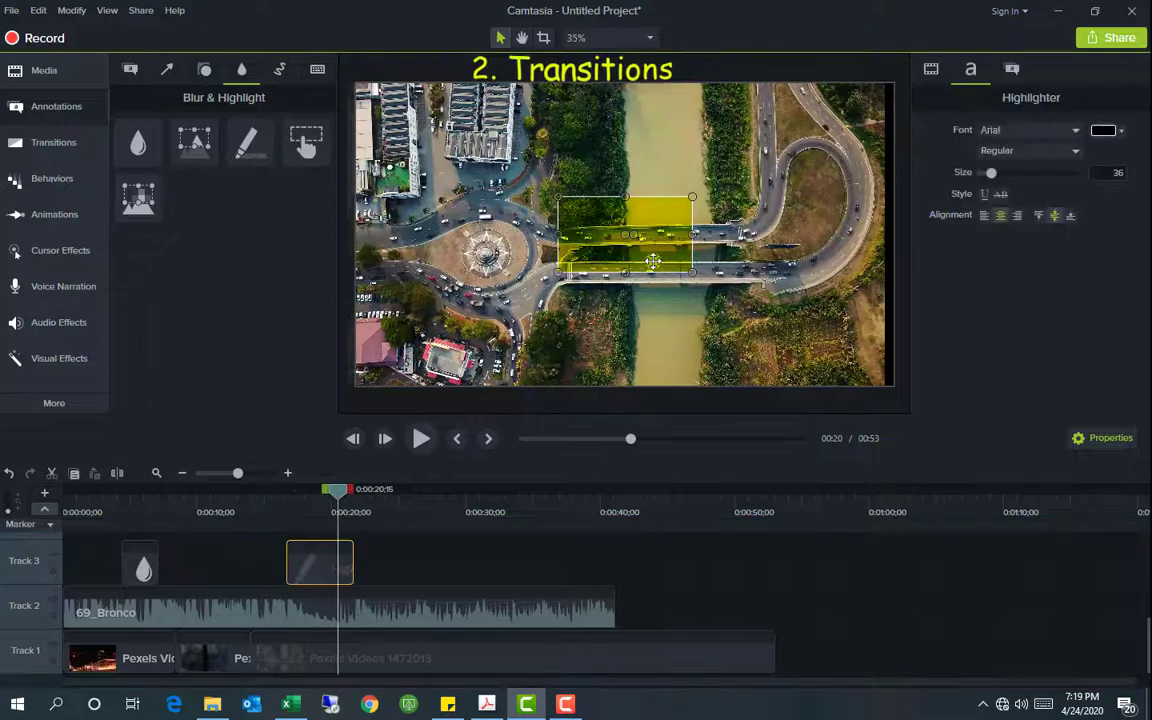
drag(659, 255, 520, 248)
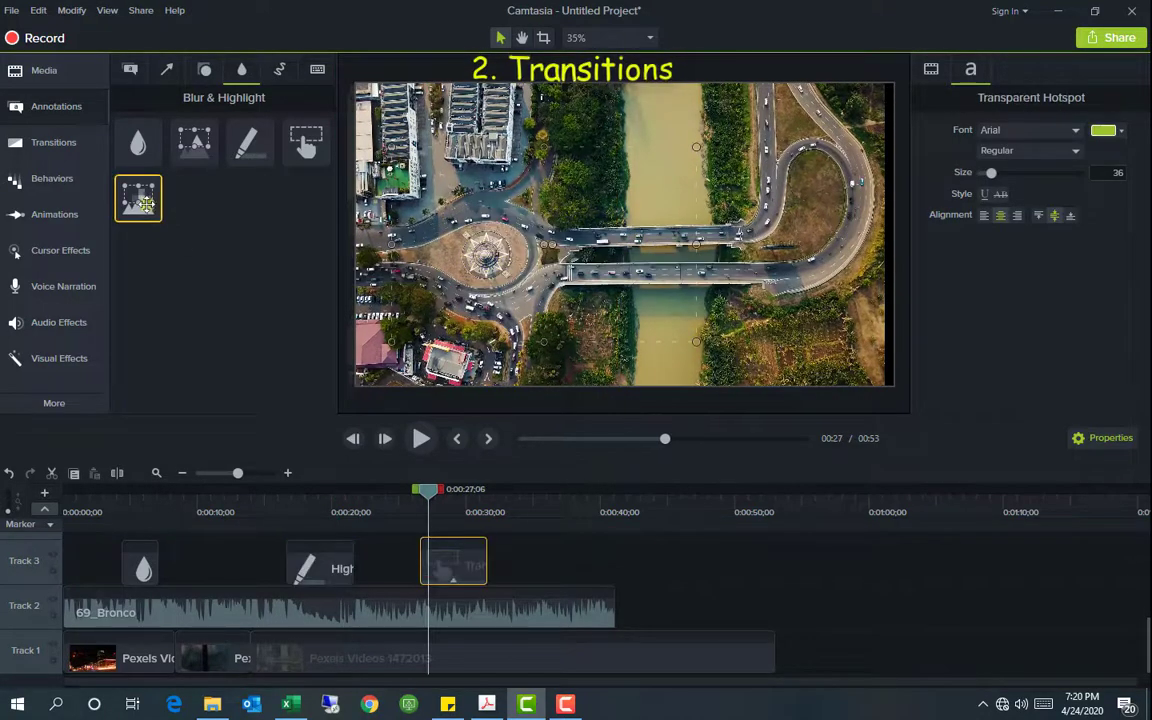
drag(140, 198, 533, 569)
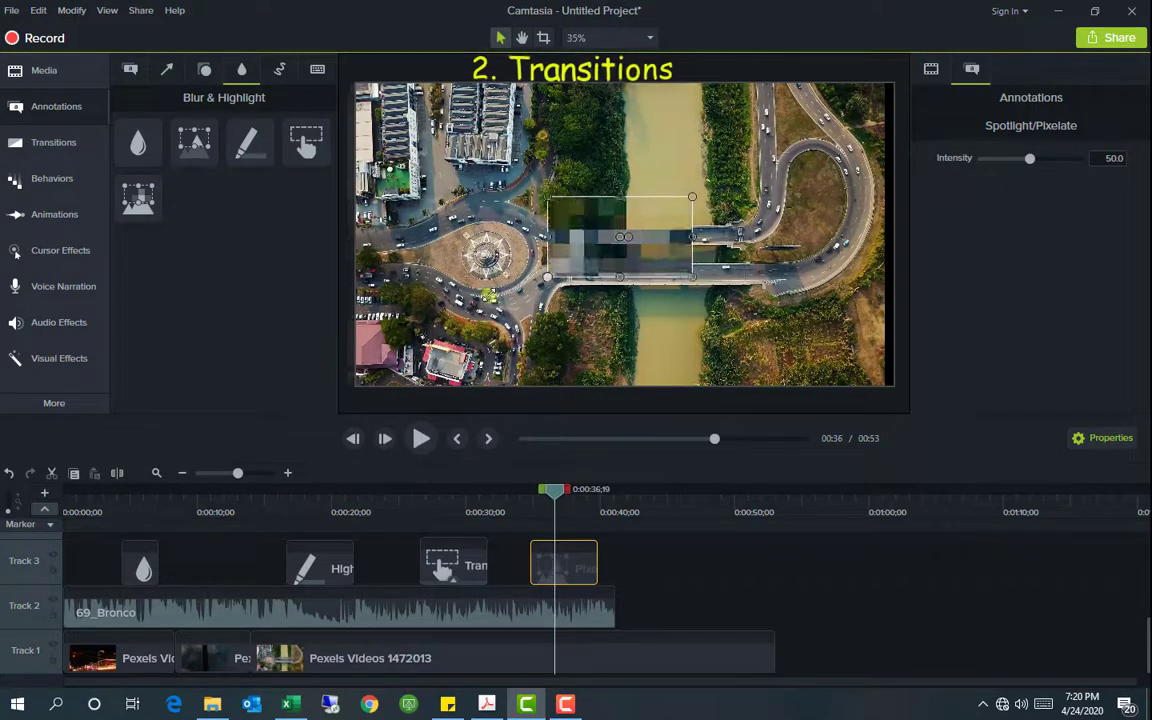
drag(463, 303, 542, 284)
Delete all annotation clips on Track 3 and remove all empty tracks from the timeline.
drag(672, 561, 104, 572)
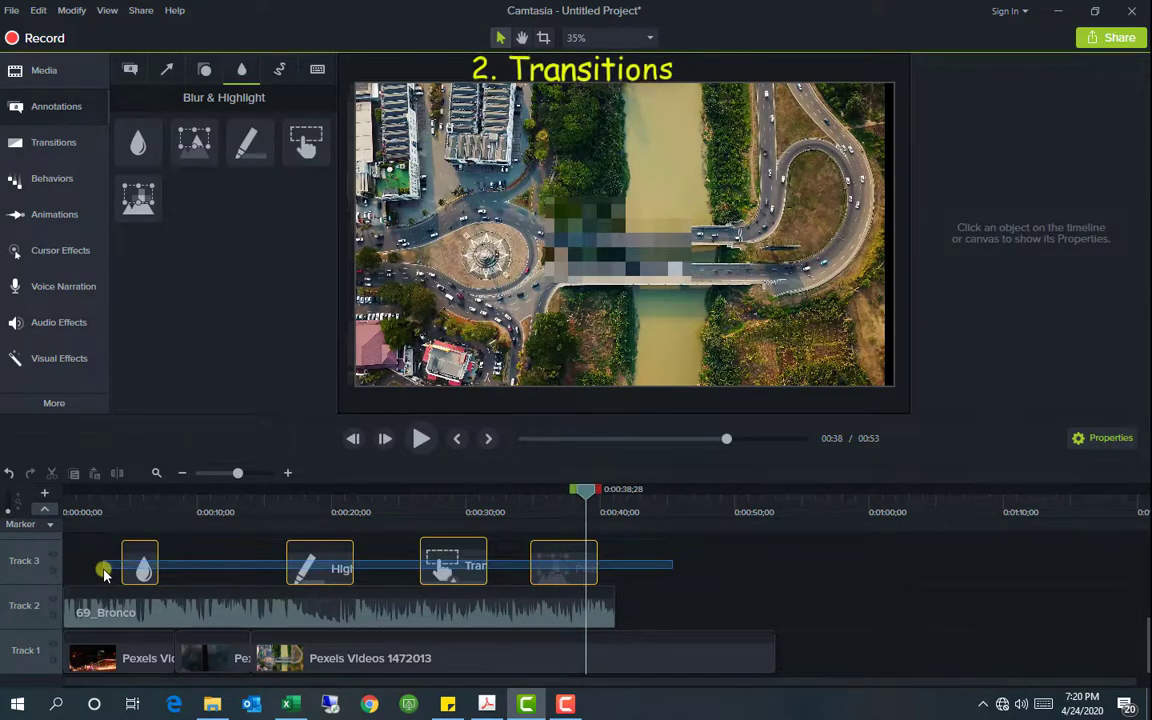
key(Delete)
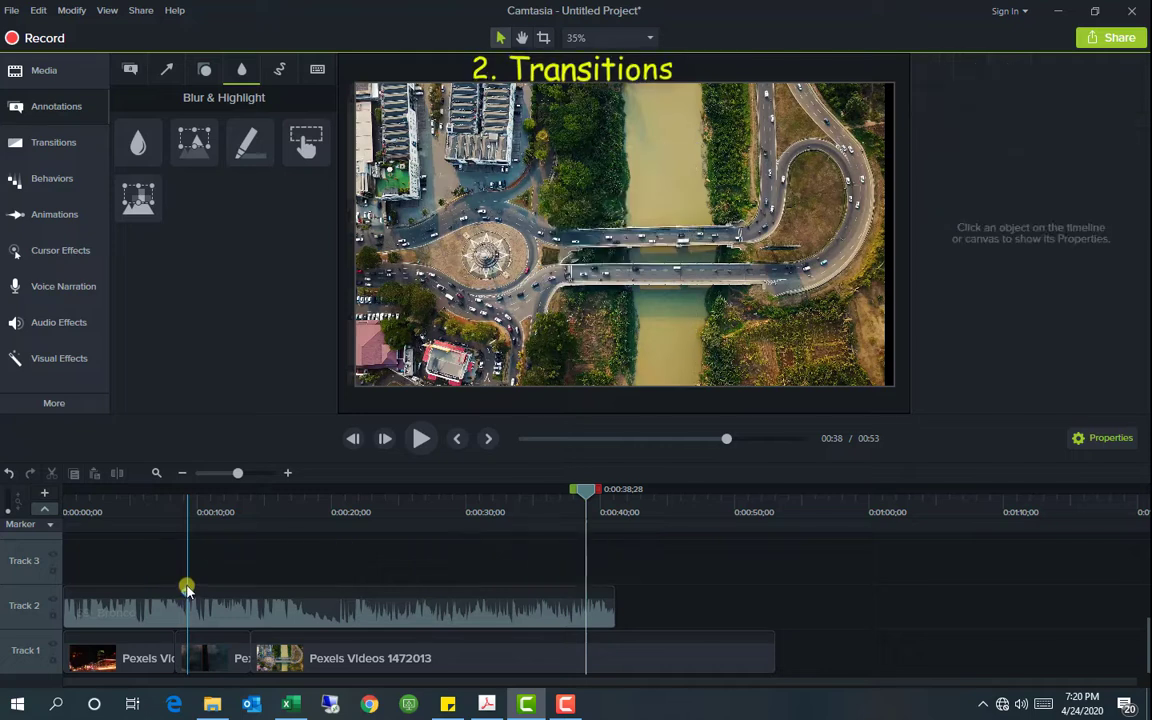
scroll(260, 578, up, 3)
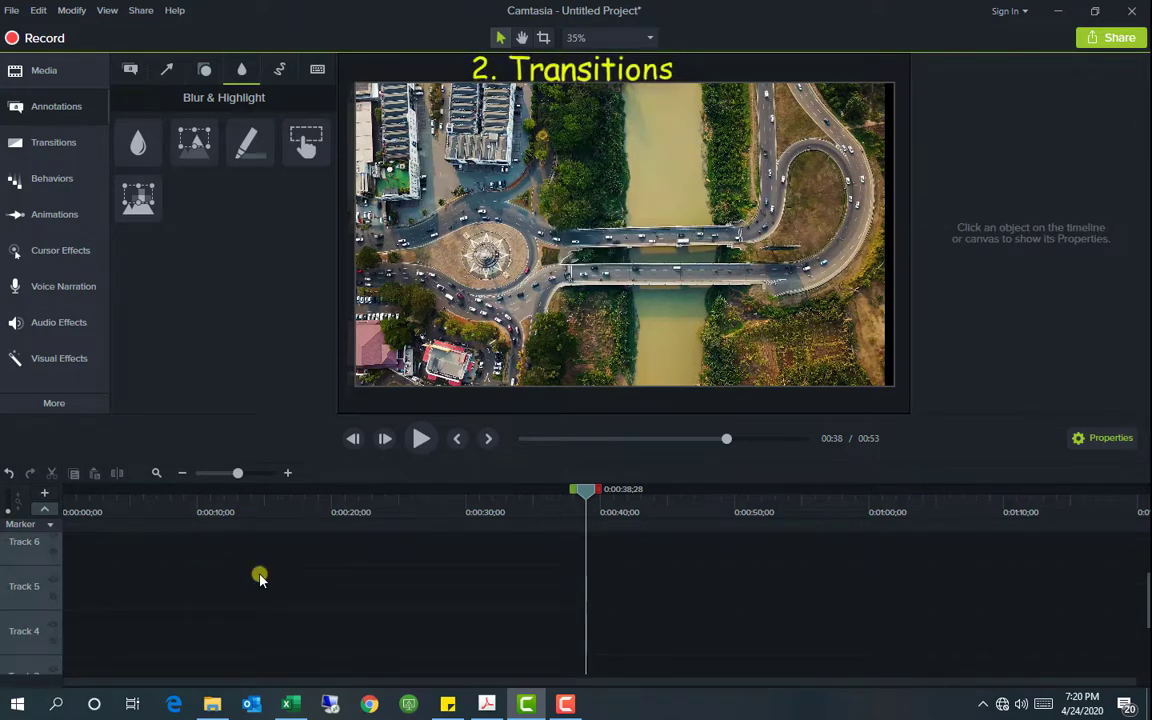
scroll(262, 580, up, 2)
scroll(268, 587, down, 3)
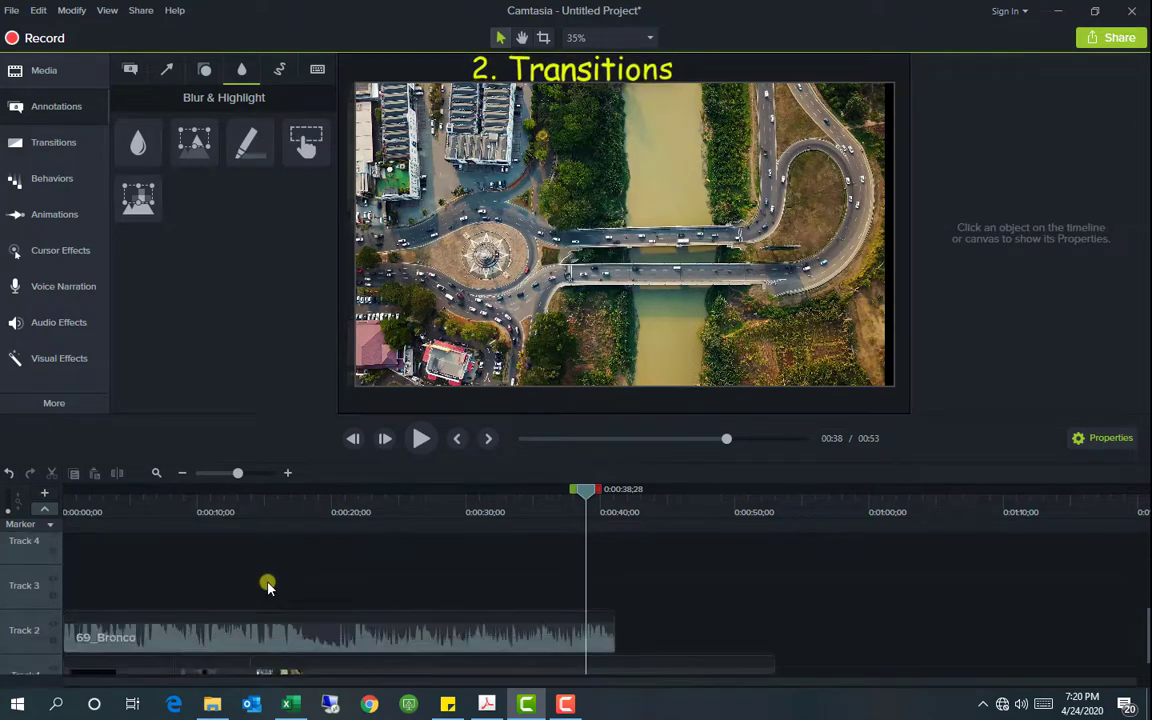
right_click(258, 620)
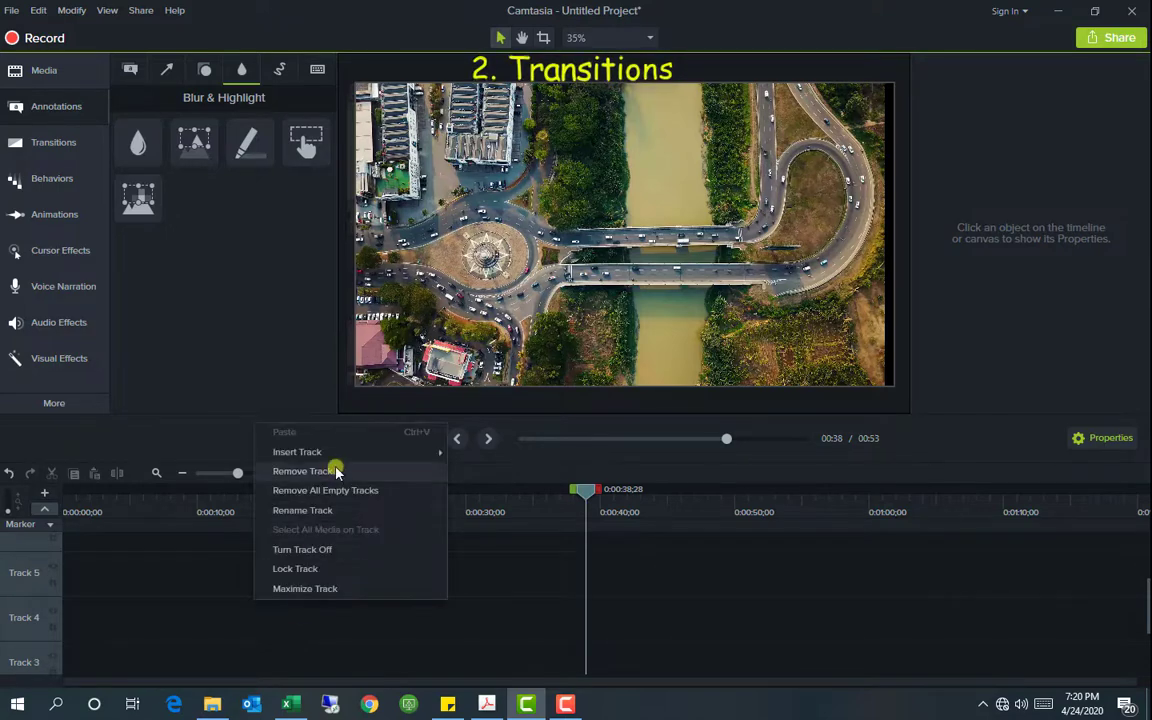
click(343, 490)
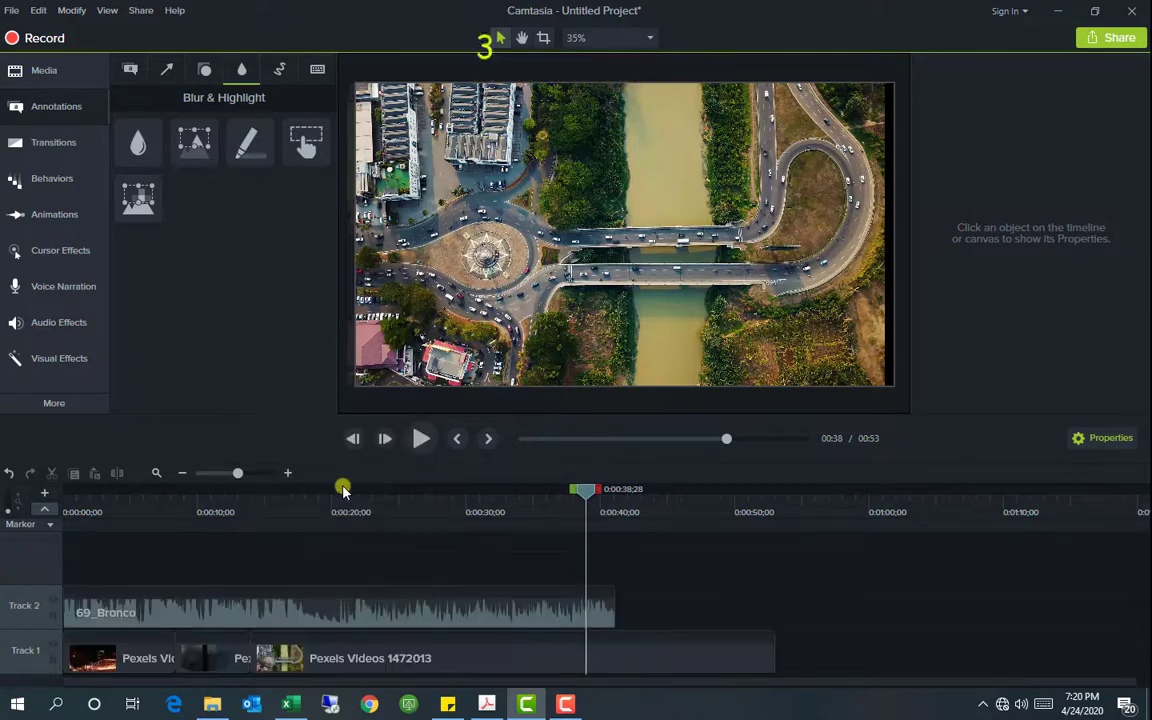
Add a Fade transition between the night street clip and the foggy bridge clip on Track 1.
click(136, 652)
click(52, 145)
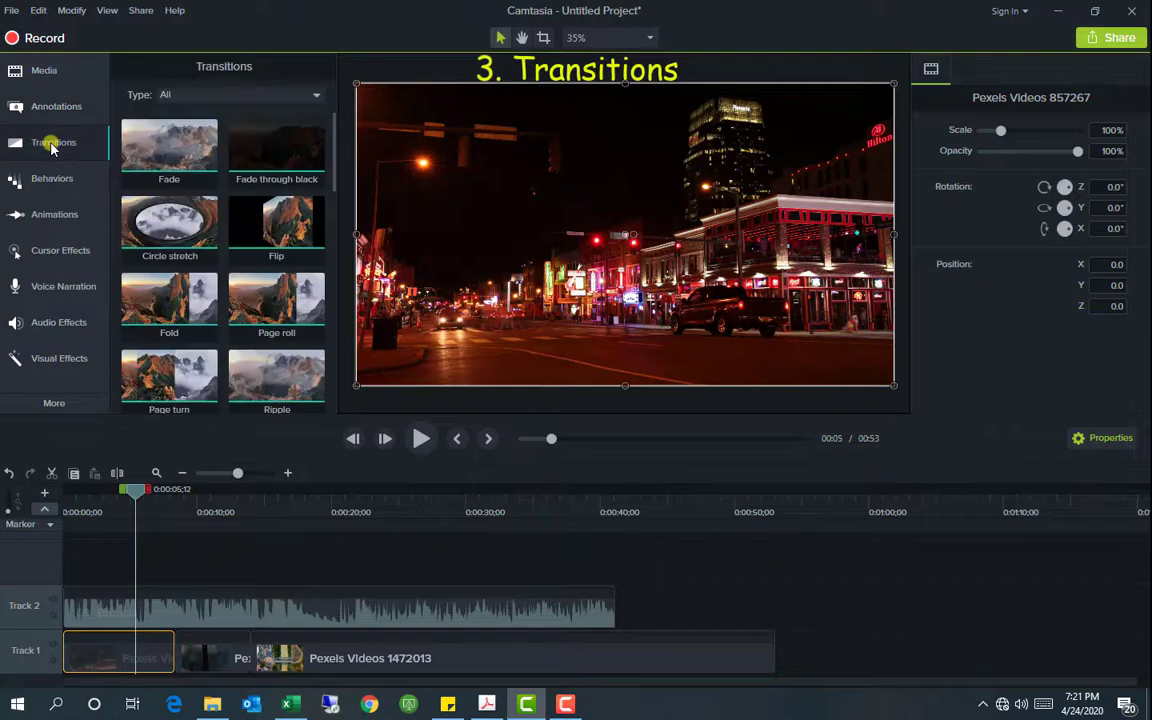
mouse_move(138, 146)
mouse_down()
mouse_move(255, 668)
mouse_move(165, 670)
mouse_up()
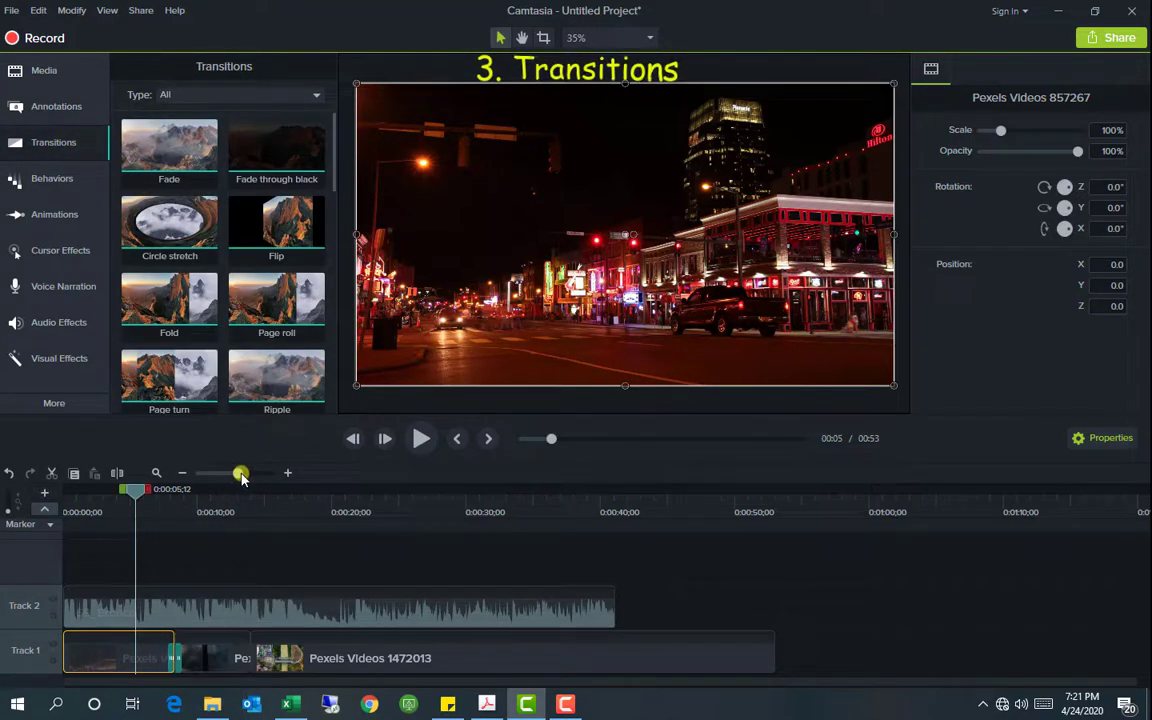
Lengthen the Fade transition to about four seconds and preview it.
drag(250, 473, 255, 475)
drag(264, 657, 153, 656)
key(space)
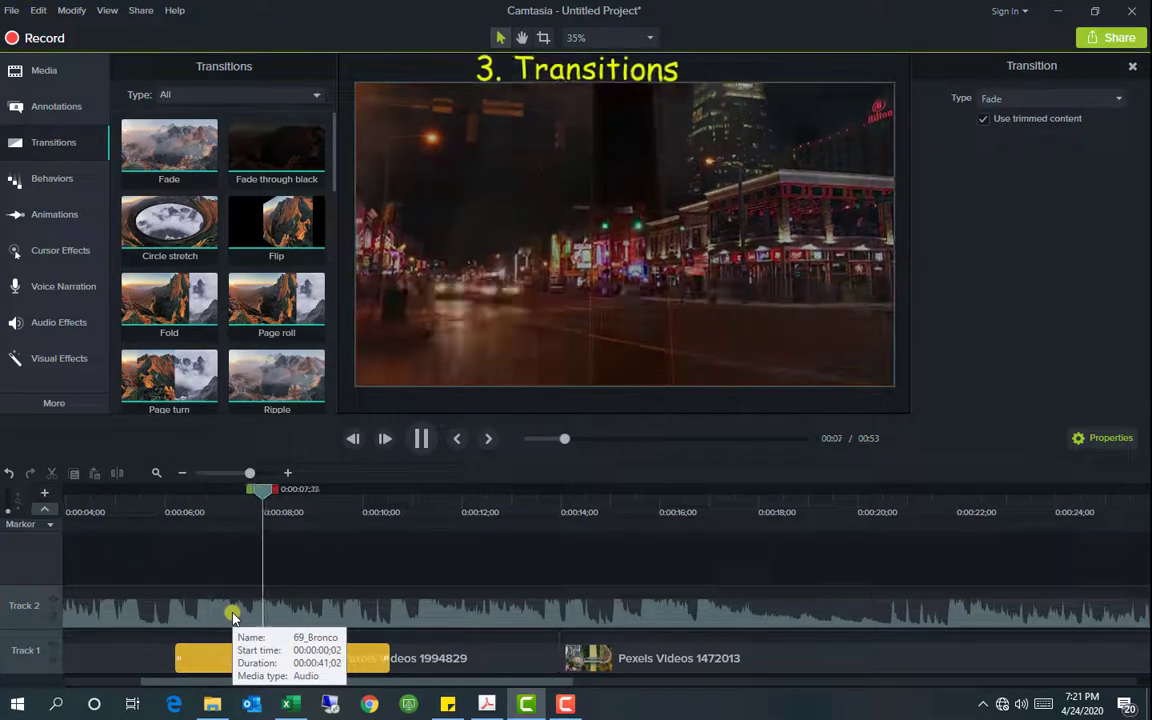
key(space)
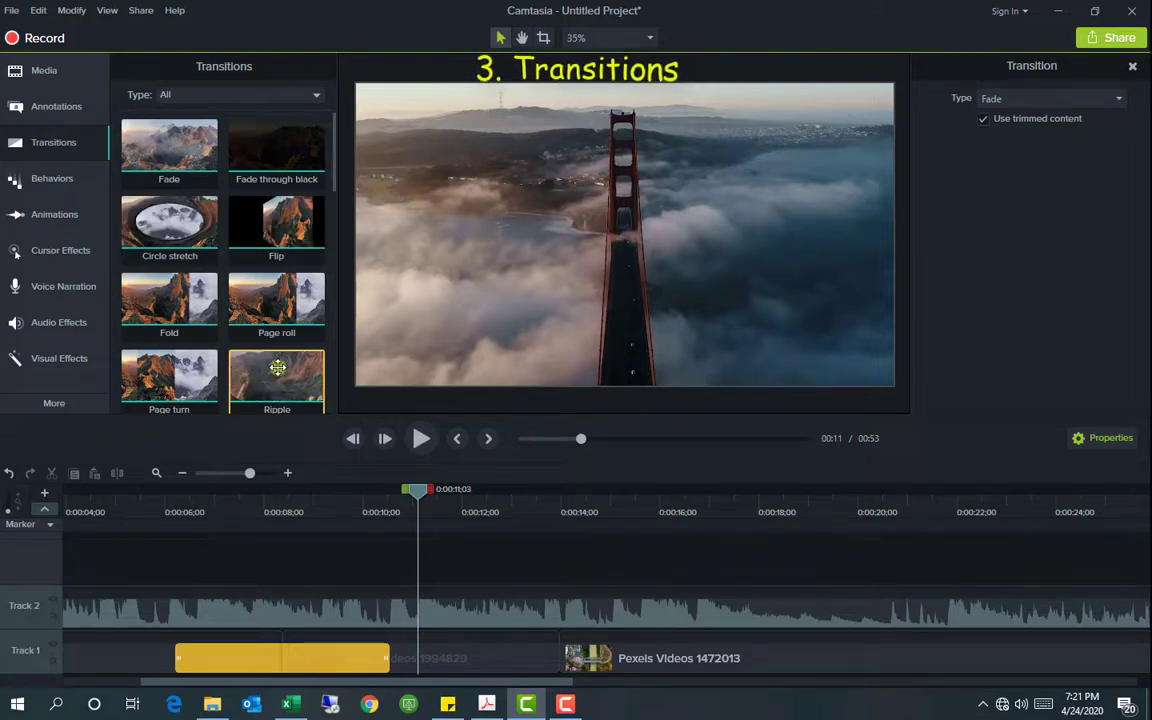
Browse the transitions library from Fade through Zig zag to examine the available styles.
scroll(277, 368, down, 1)
scroll(277, 368, down, 1)
scroll(277, 368, down, 2)
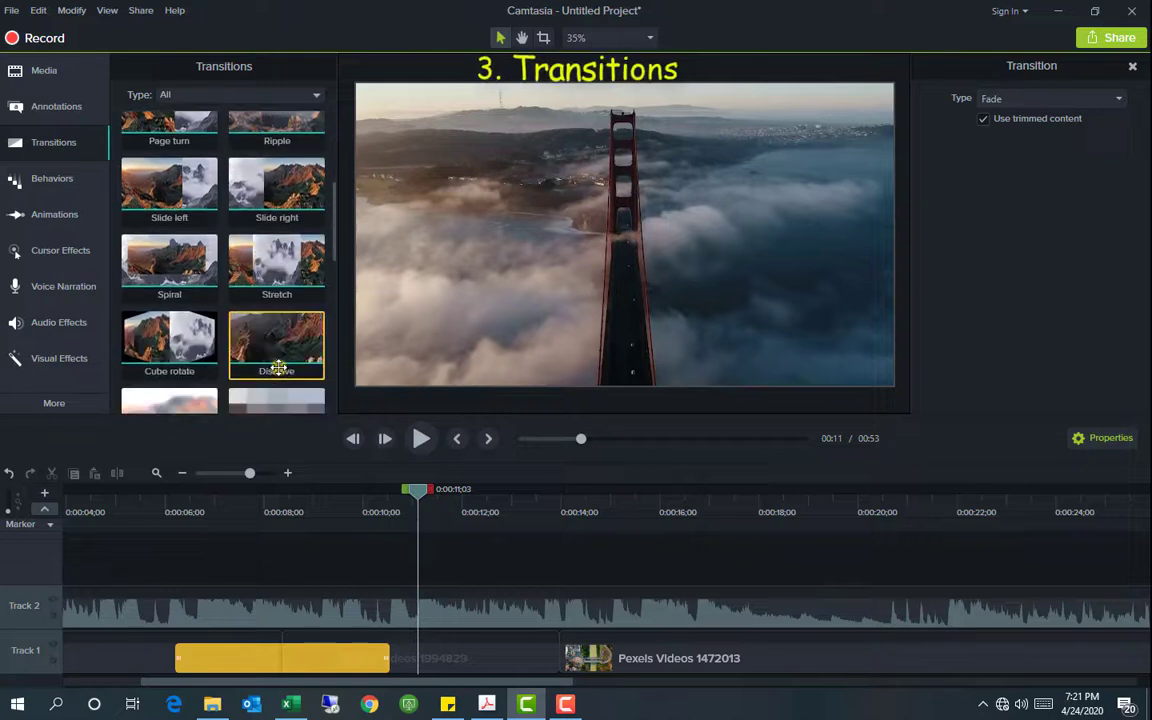
scroll(278, 368, down, 2)
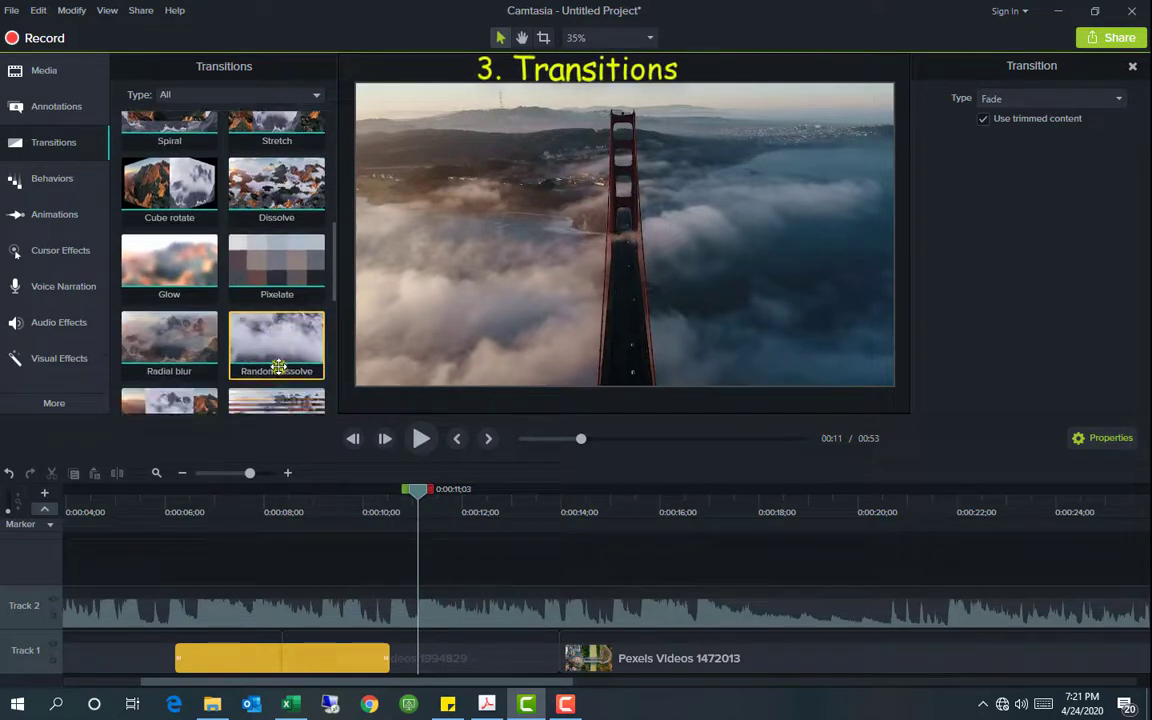
scroll(278, 368, down, 3)
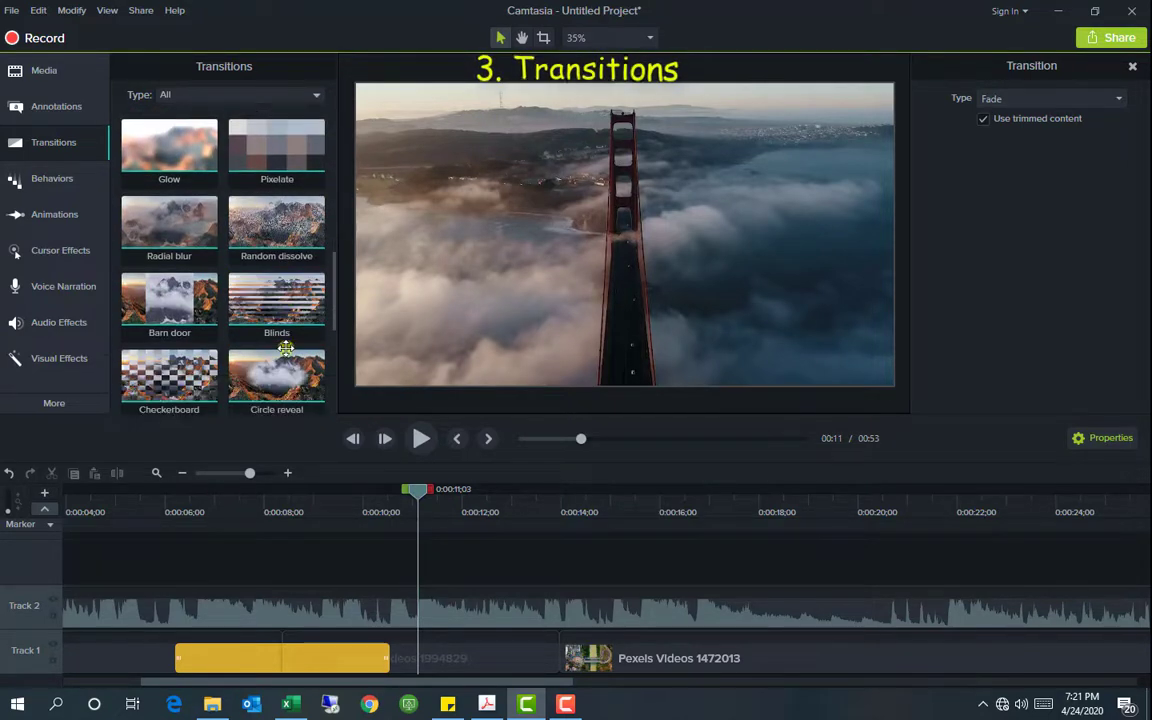
scroll(260, 340, down, 3)
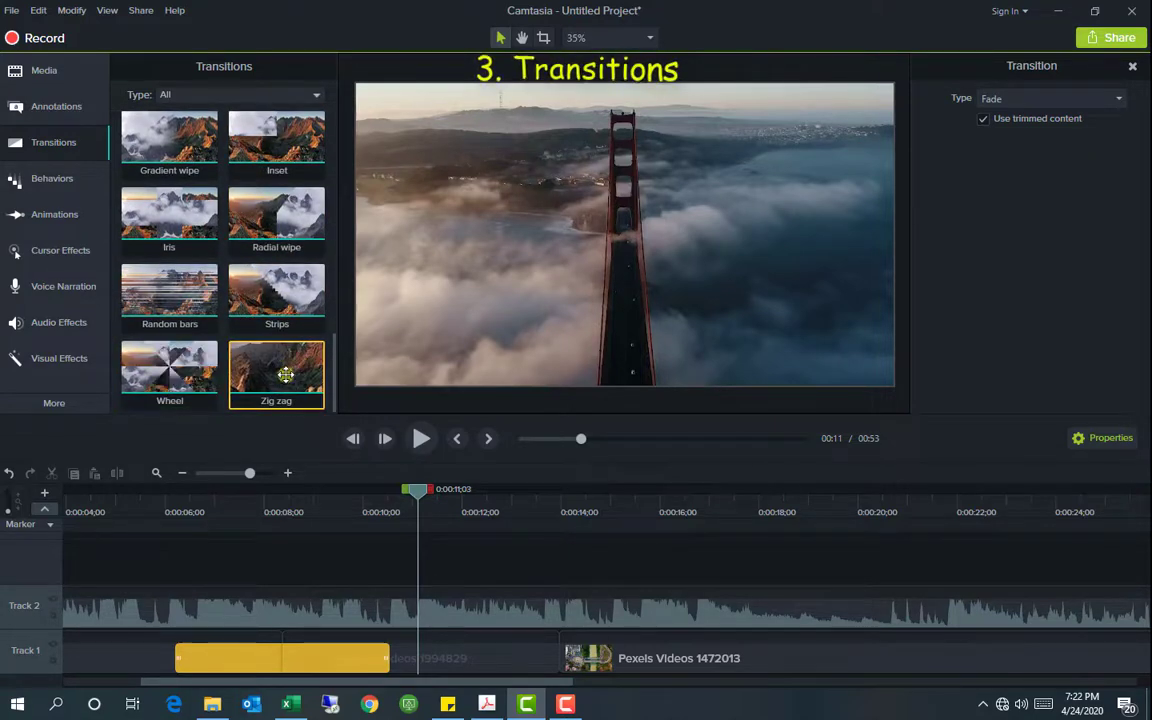
scroll(285, 378, up, 2)
scroll(285, 378, up, 4)
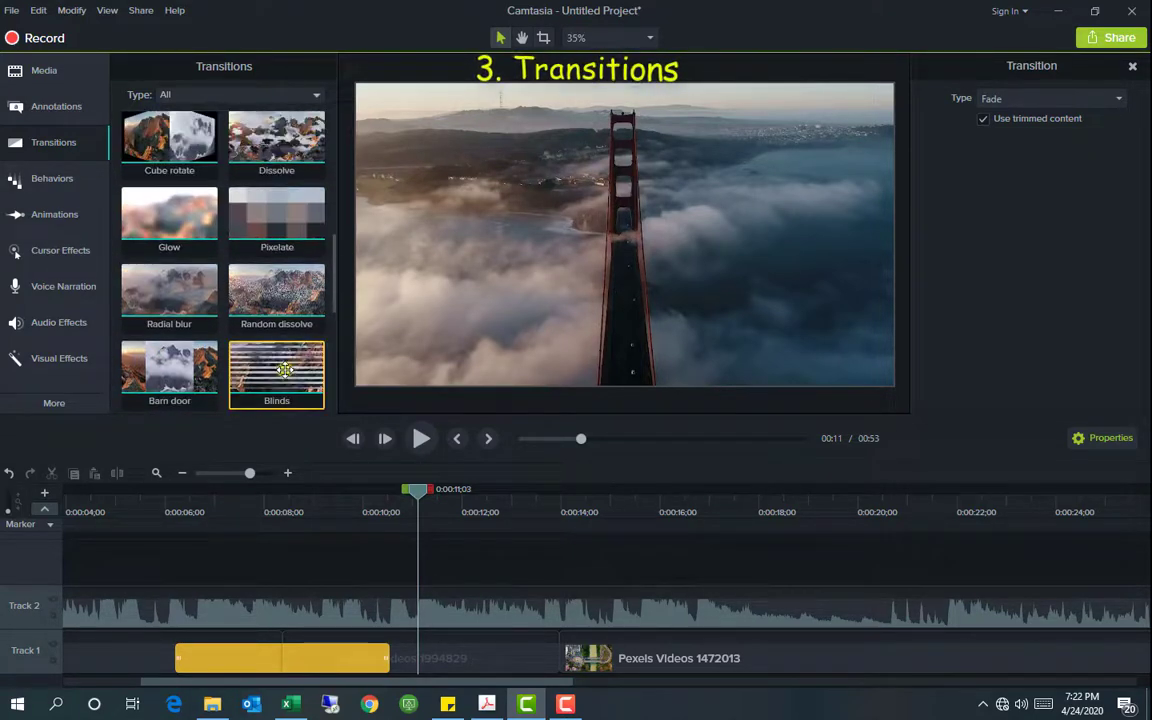
Add a Dissolve transition about 1;20 long between the foggy bridge clip and Pexels Videos 1472013, and preview it.
drag(283, 160, 523, 656)
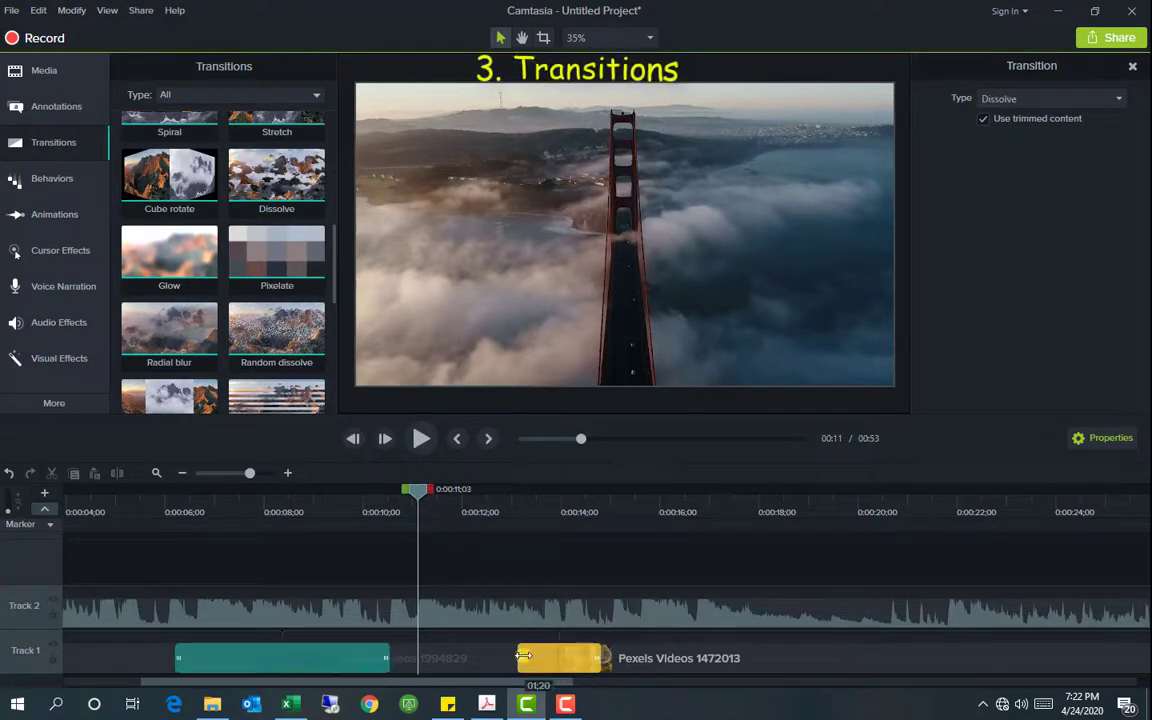
drag(435, 517, 502, 512)
key(space)
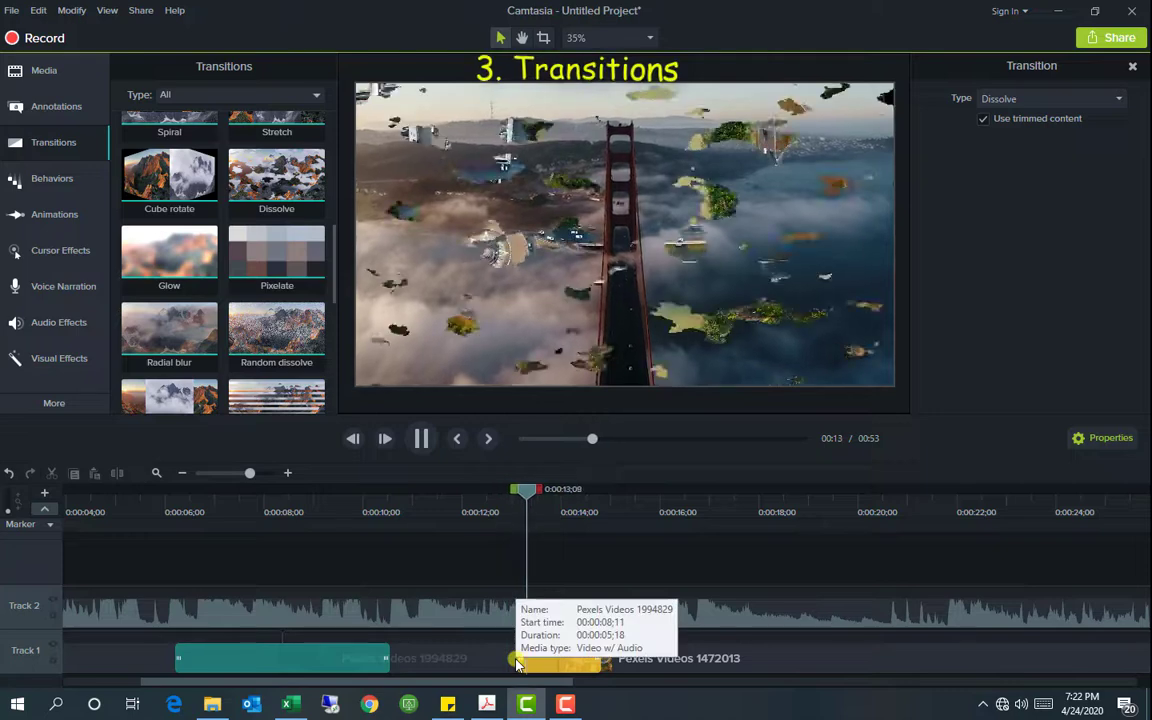
key(space)
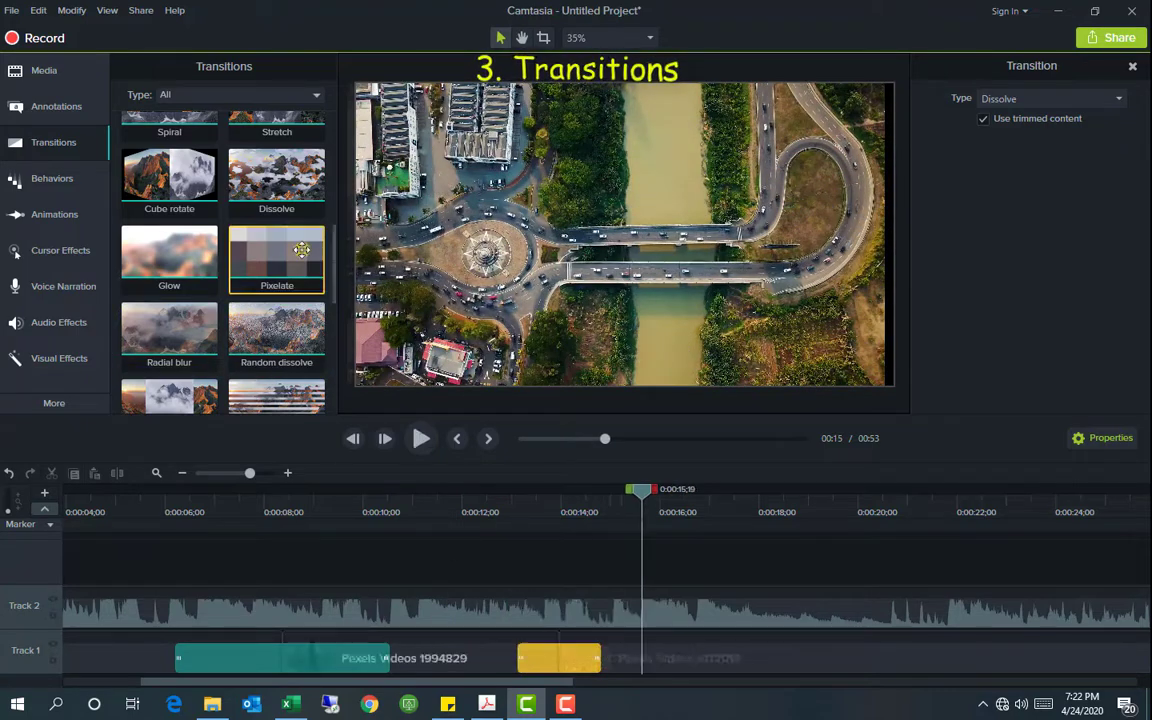
Apply the Pulsating behavior to the Pexels Videos 1994829 clip on Track 1 and preview it from about 0:00:08.
click(75, 181)
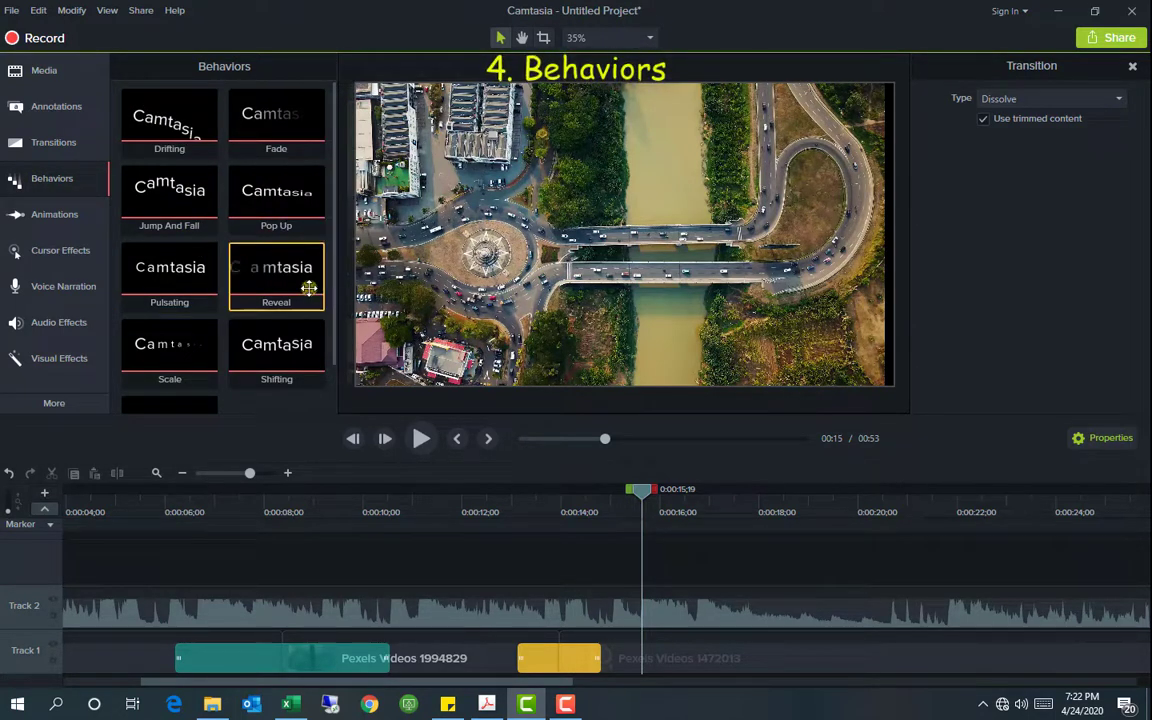
scroll(188, 256, down, 1)
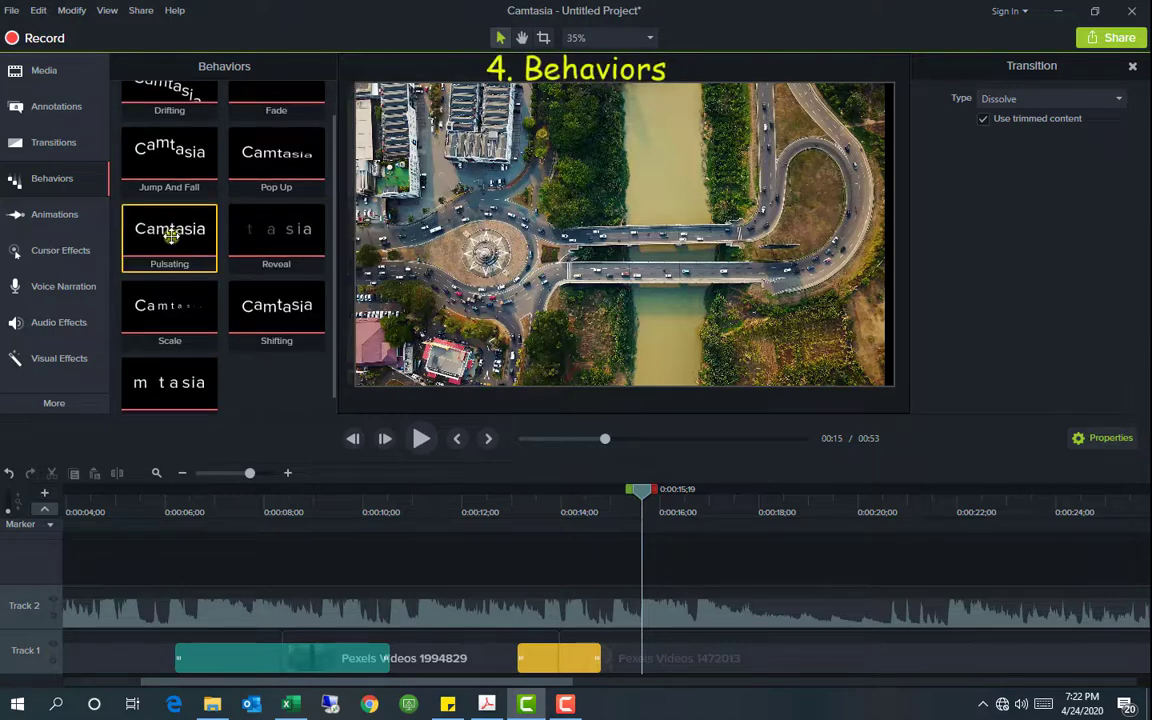
drag(170, 234, 420, 655)
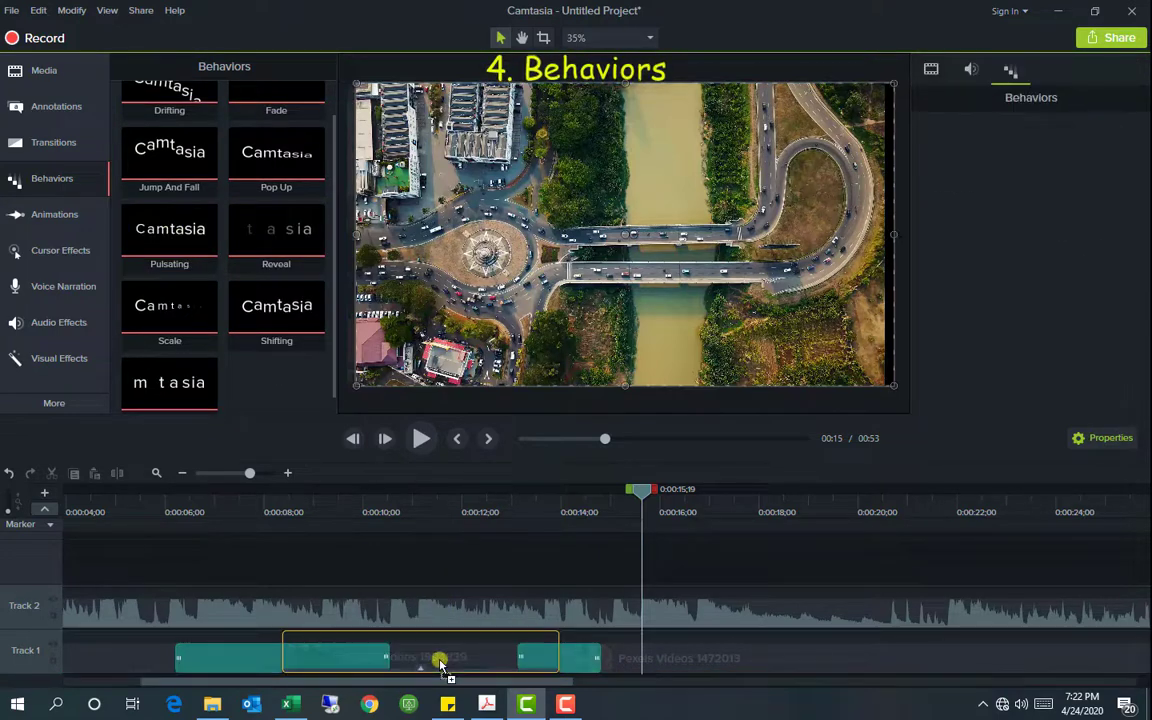
click(265, 495)
key(space)
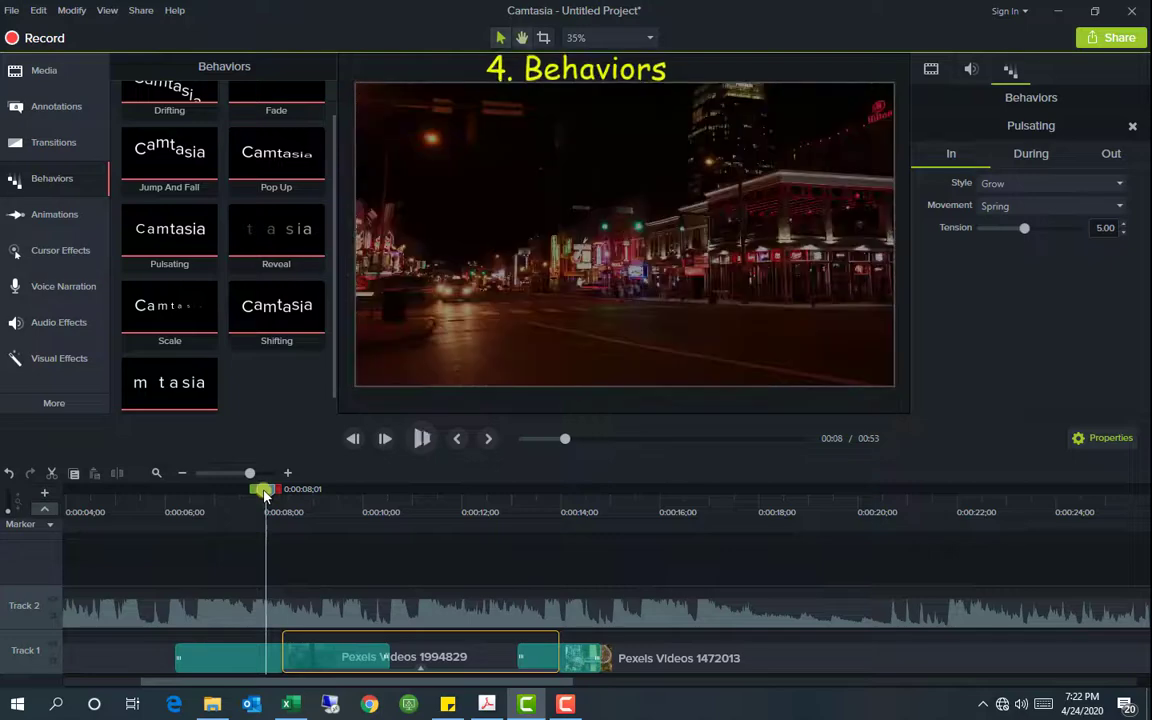
key(space)
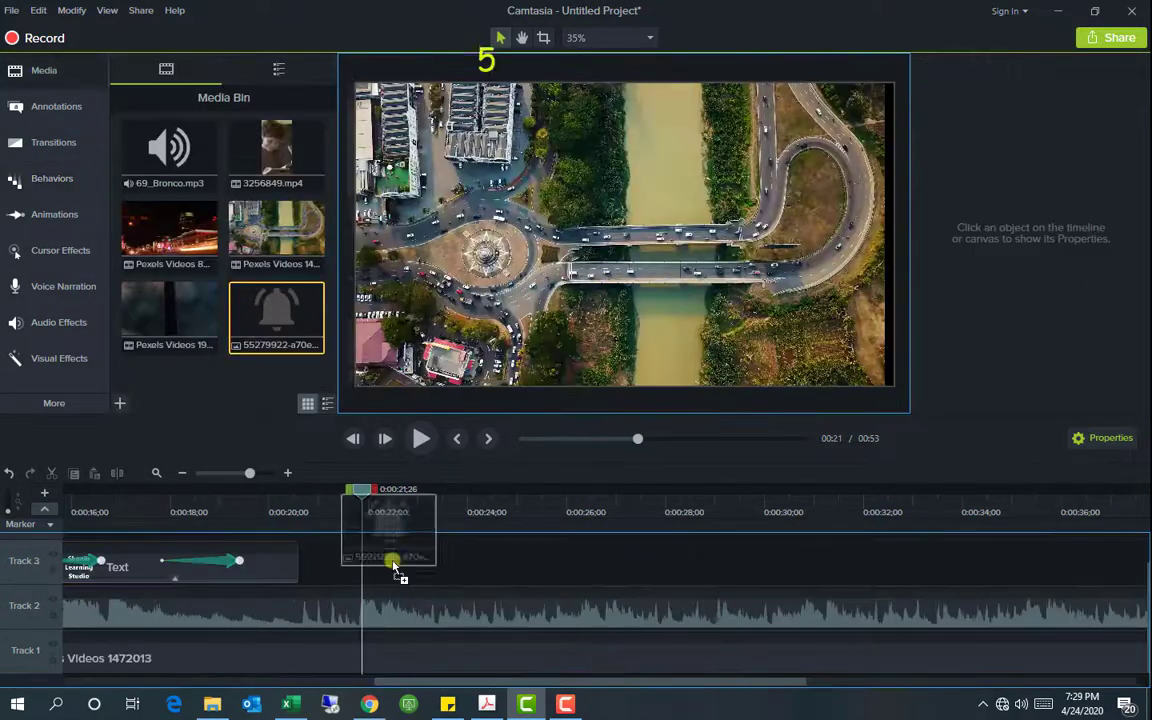
Place the bell image on Track 3 at 0:00:21;26 and add a Custom animation shrinking it to about 23.5% at its lower-left corner.
drag(393, 567, 362, 559)
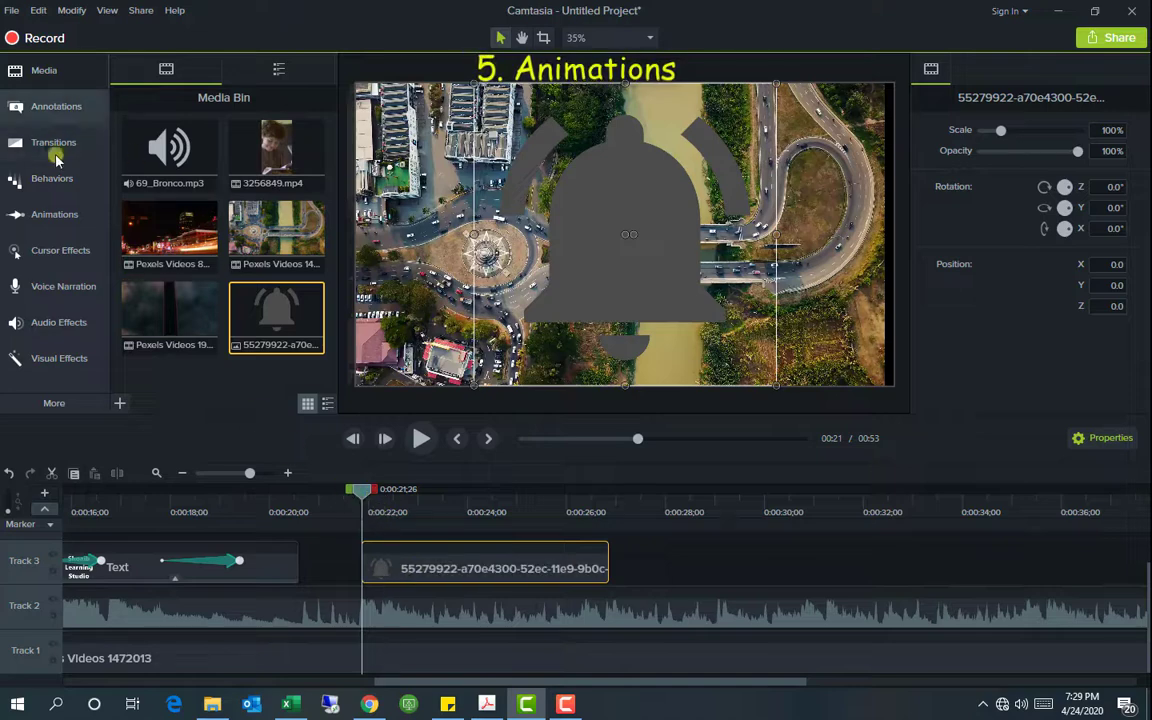
click(58, 216)
drag(176, 124, 406, 566)
drag(769, 90, 513, 314)
Add a second Custom animation ending at 0:00:25;06 that moves the bell to about X 295.7, Y 304.3, and preview the motion.
drag(443, 503, 524, 489)
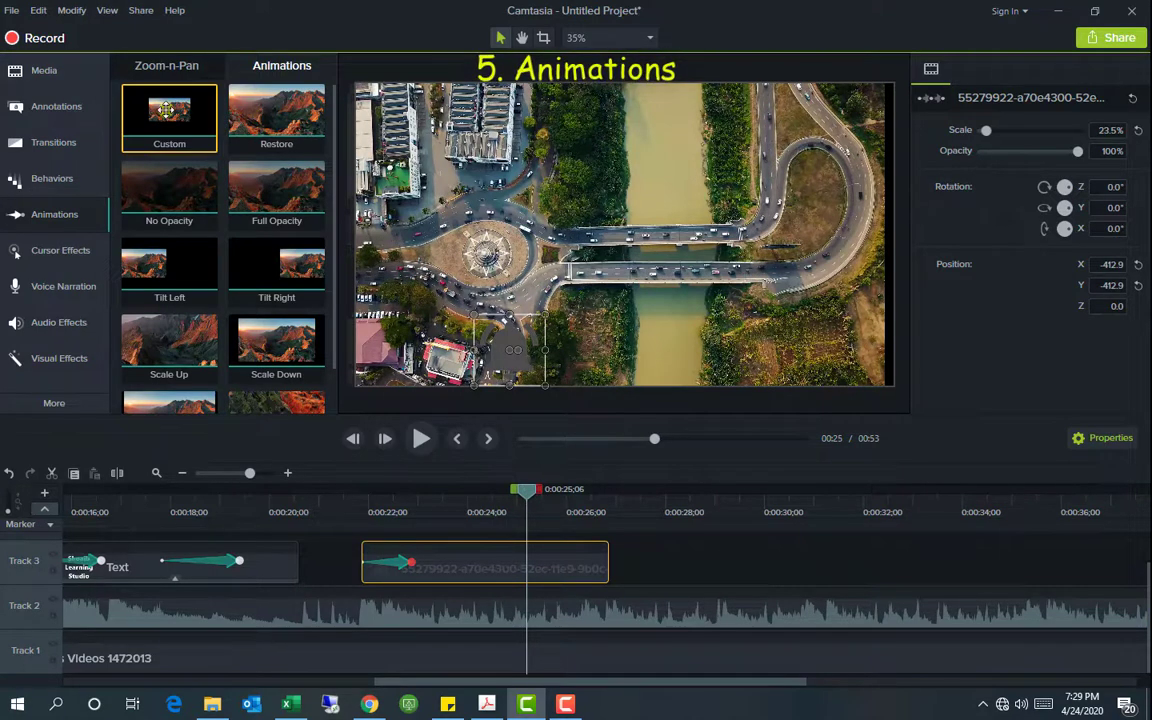
drag(166, 110, 530, 566)
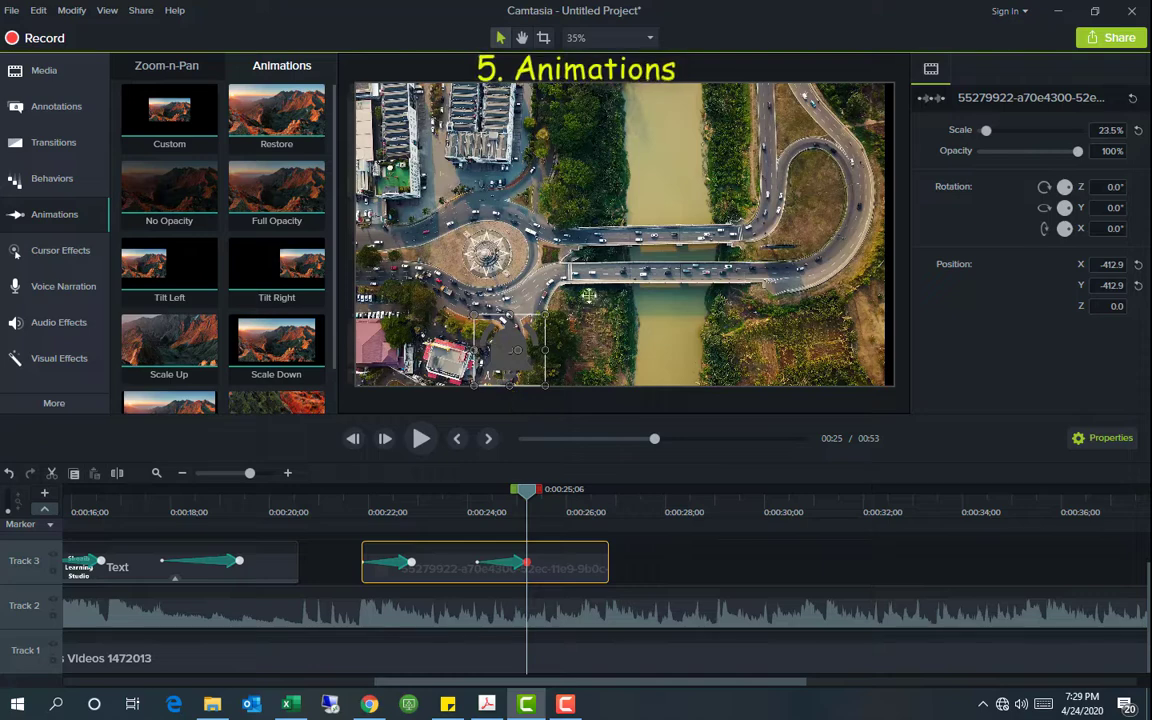
drag(510, 350, 702, 153)
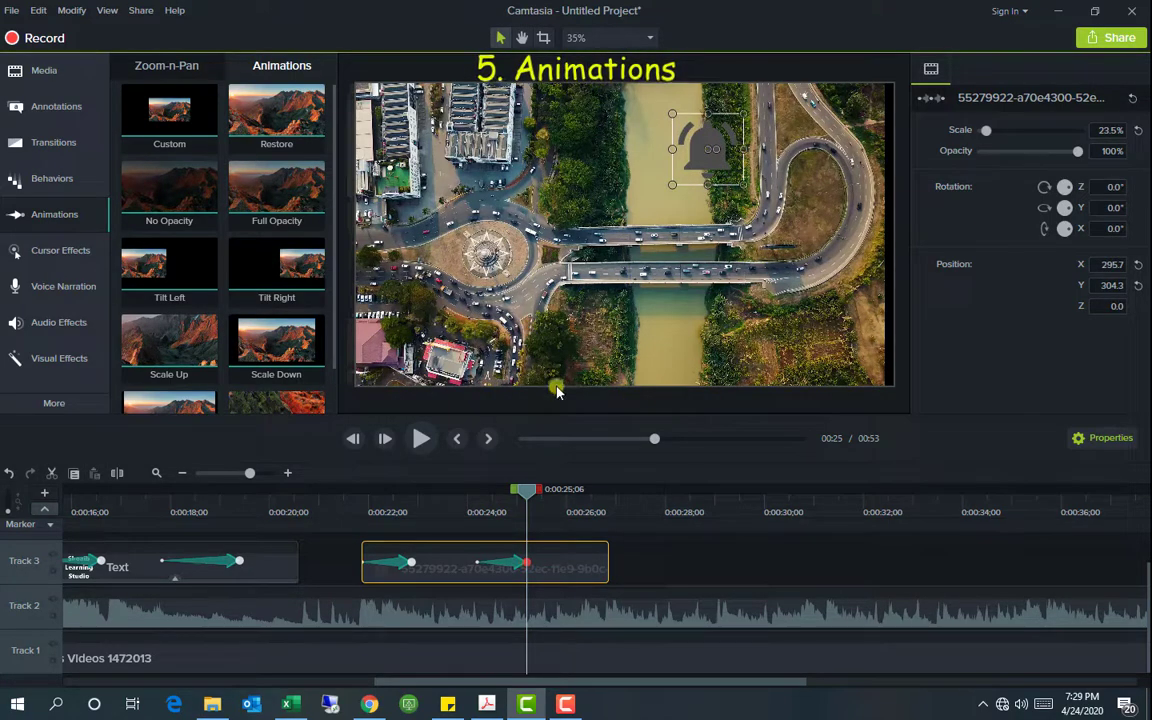
drag(526, 489, 325, 489)
Set the bell's Z, Y and X rotation to 10° each at the end of its second animation.
click(531, 489)
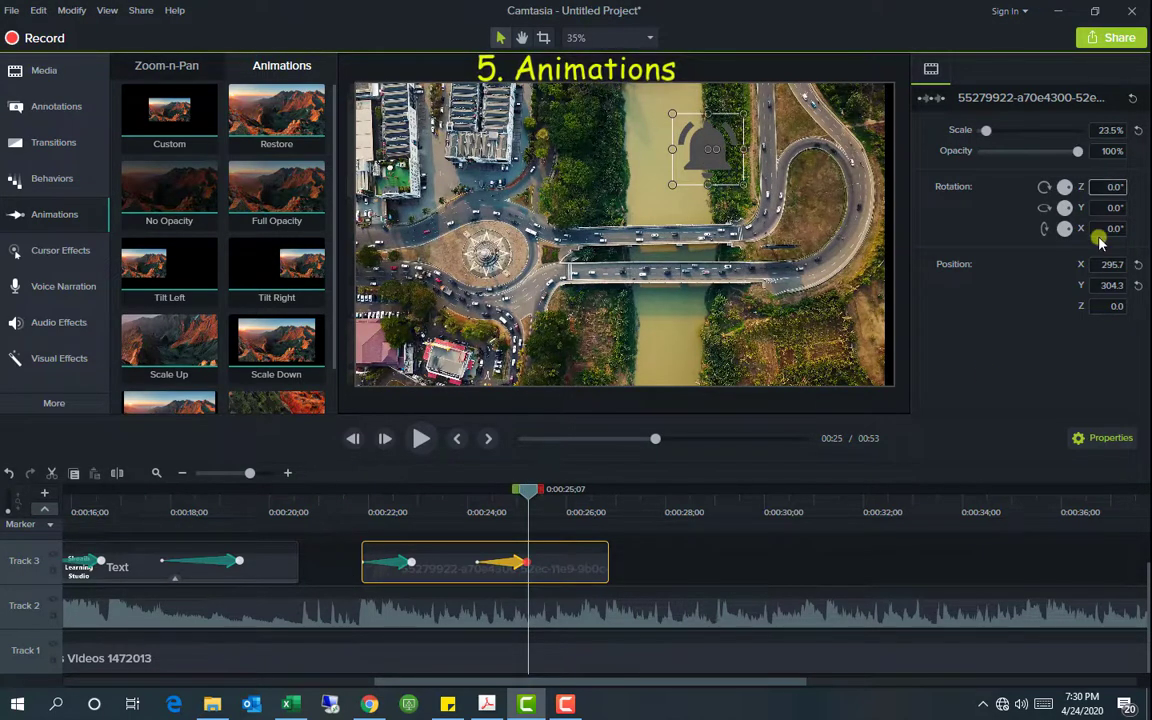
key(Return)
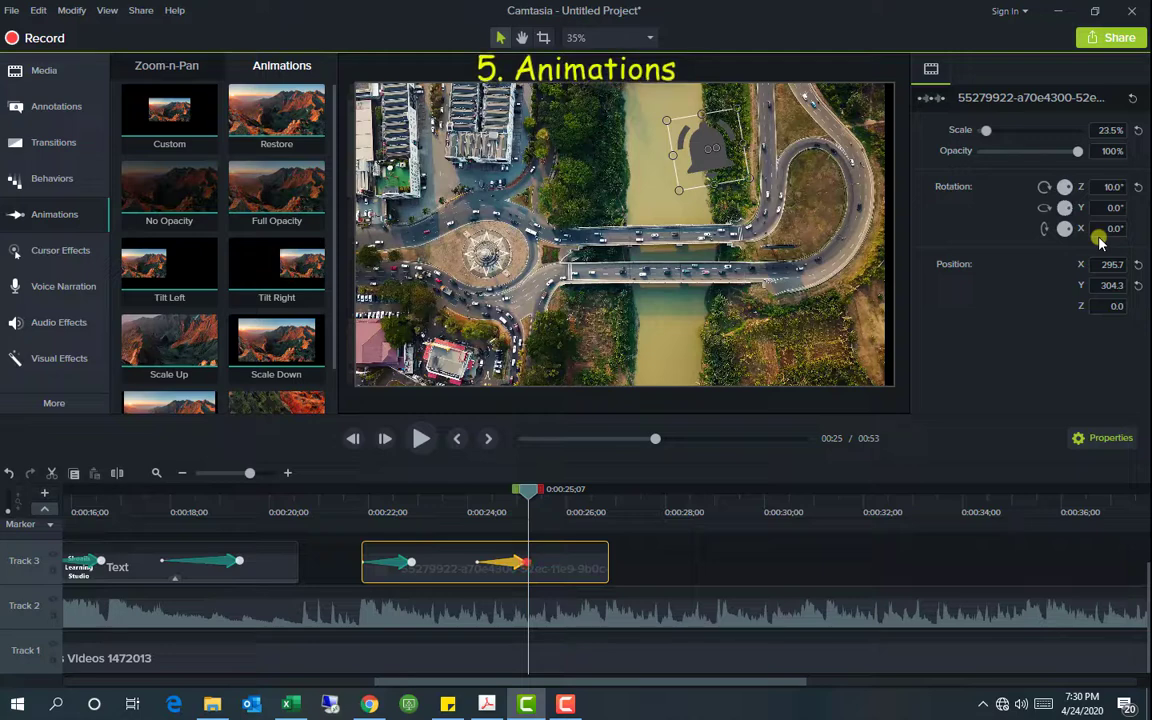
text(10)
key(Return)
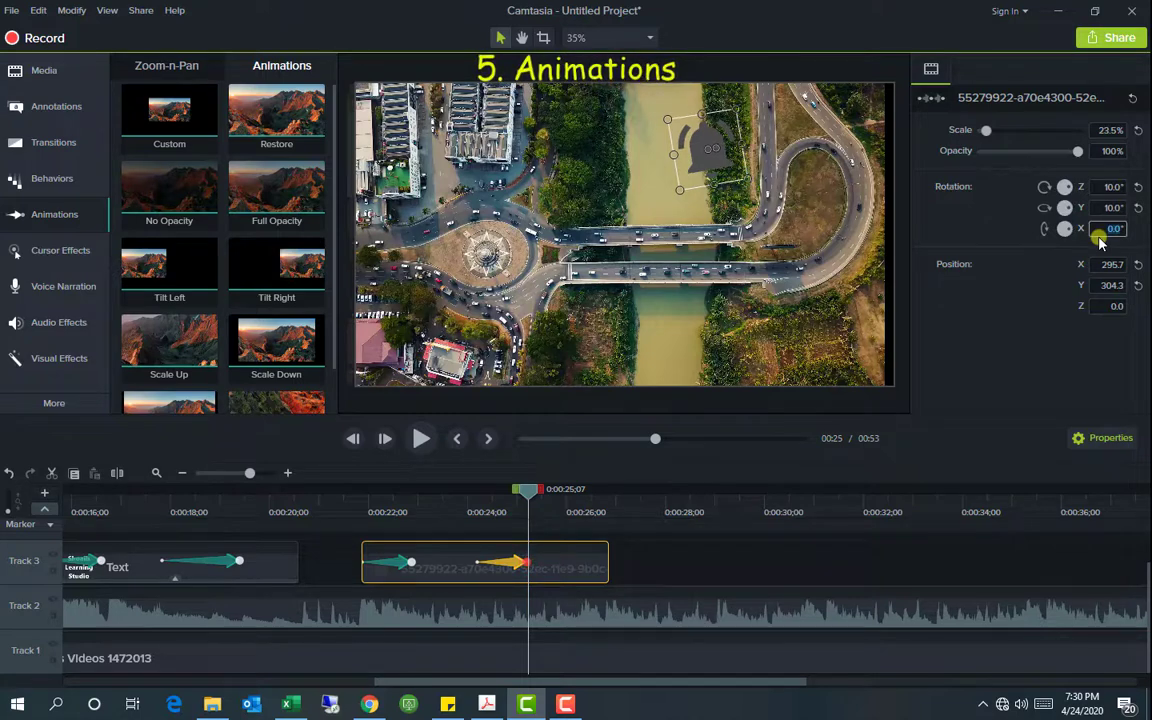
text(10)
key(Return)
Add a Zoom-n-Pan at 0:00:25;22 to about 71% around the roundabout, preview it, and return to Scale to fit at 0:00:26;17.
click(167, 65)
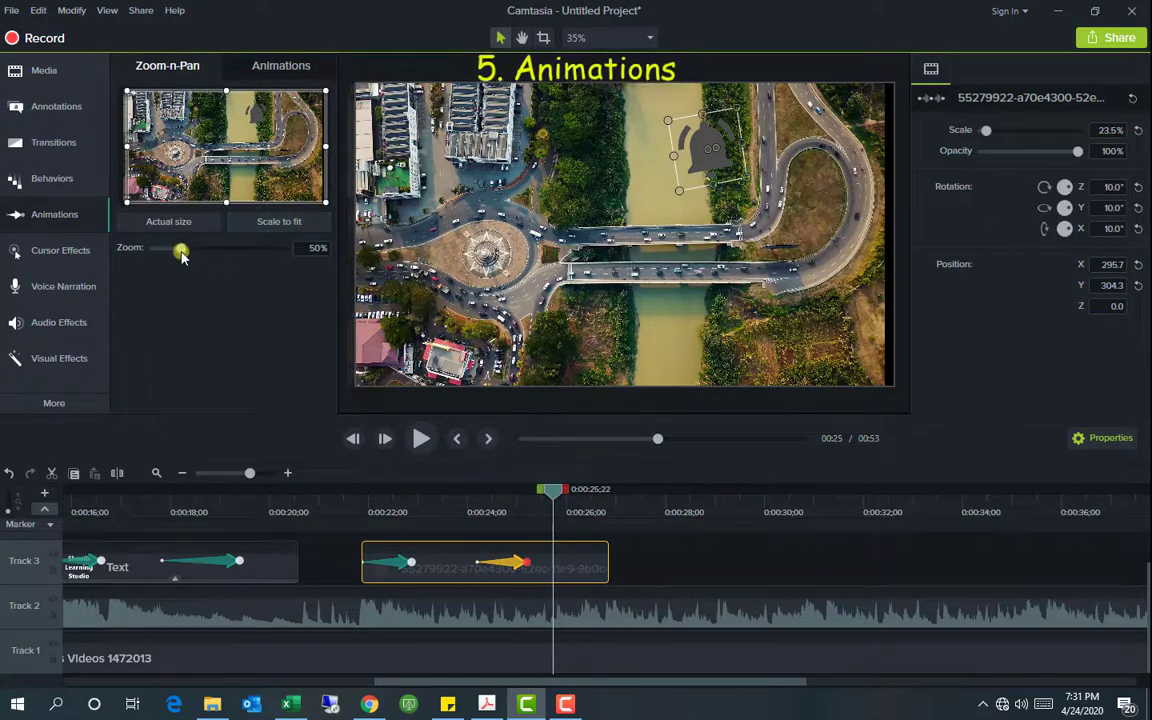
mouse_move(181, 253)
mouse_down()
mouse_move(156, 250)
mouse_move(195, 245)
mouse_up()
drag(233, 158, 213, 160)
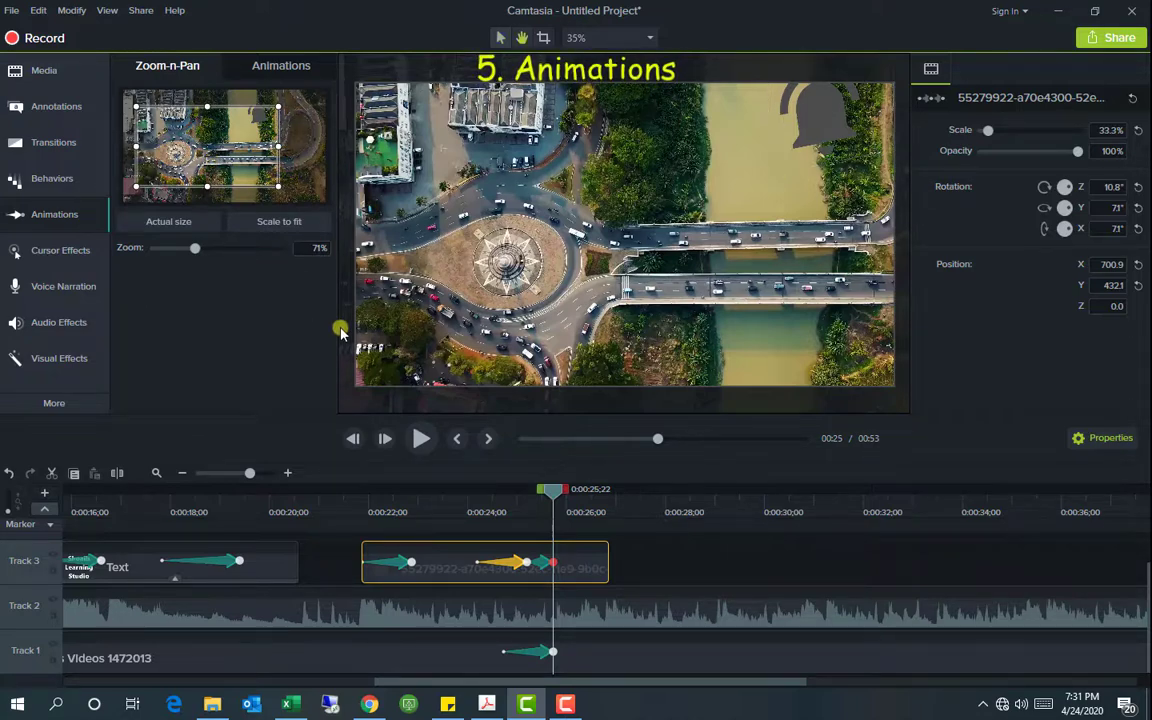
key(space)
key(space)
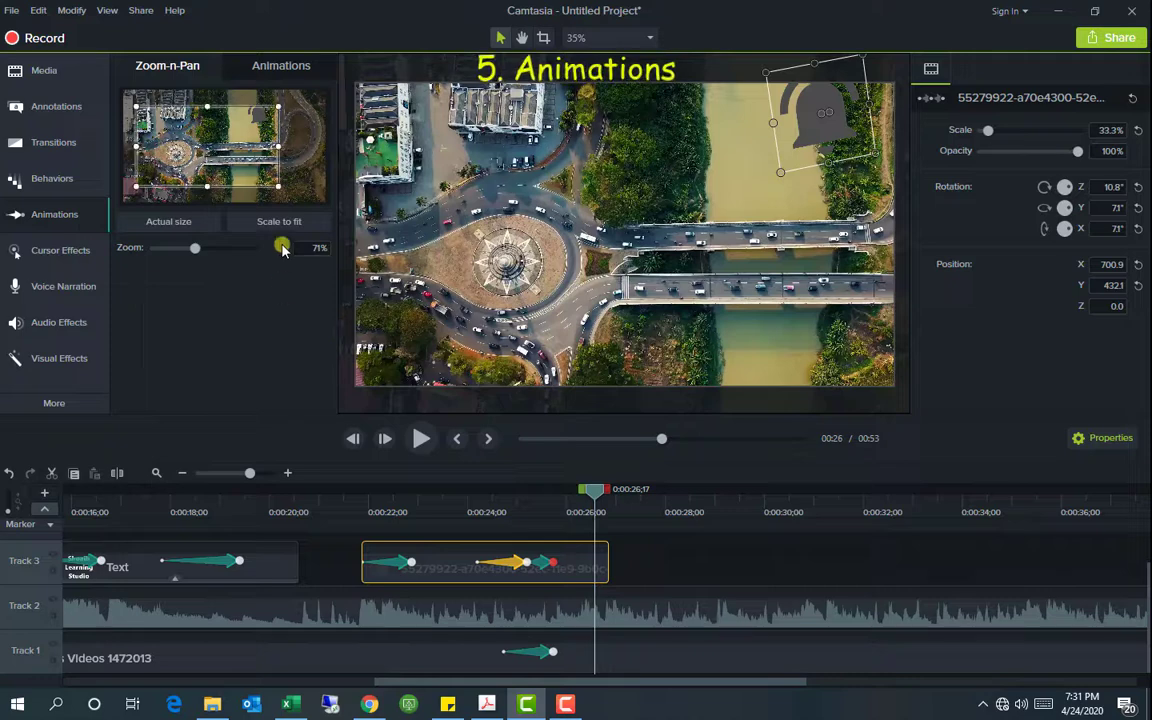
click(290, 223)
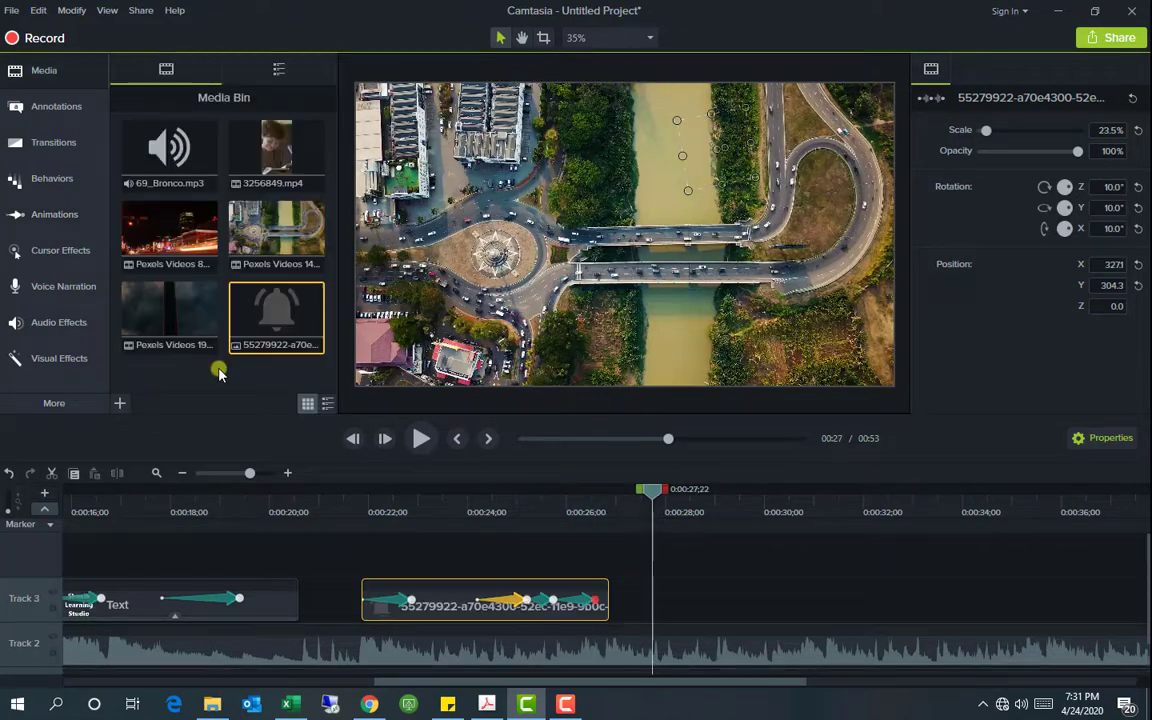
Import Rec 04-14-20.trec, place it on Track 4, scale it to about 45.7% toward the canvas's upper right, and preview it.
right_click(278, 373)
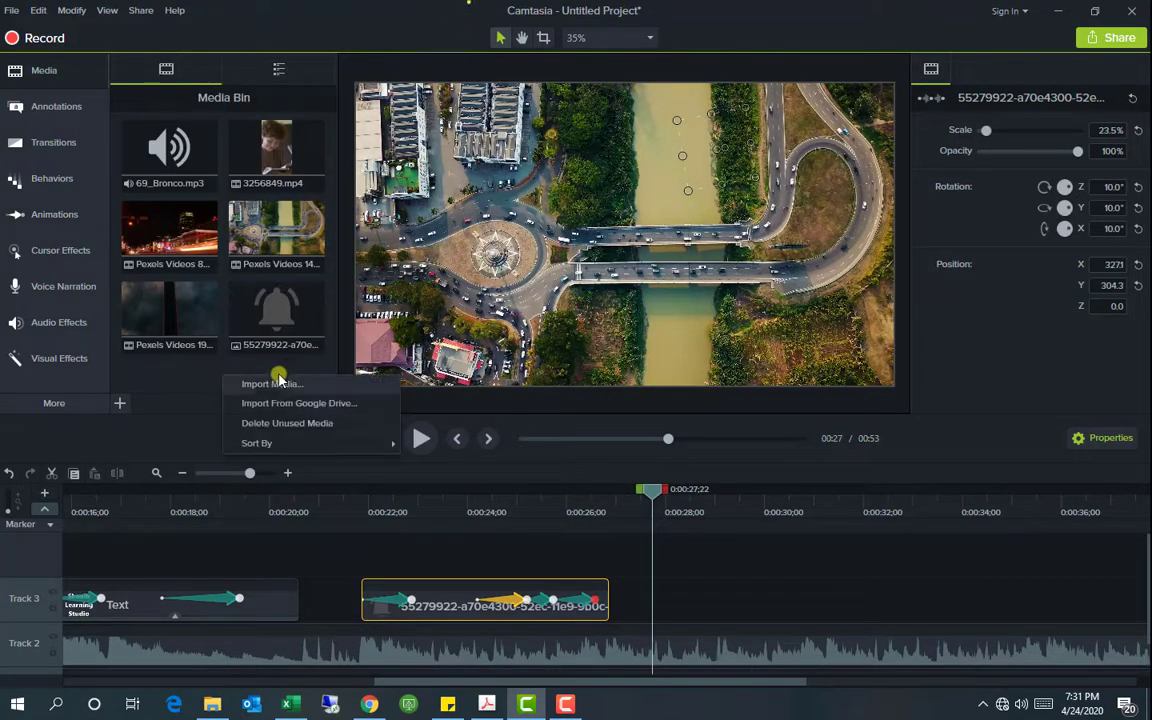
click(300, 381)
key(Return)
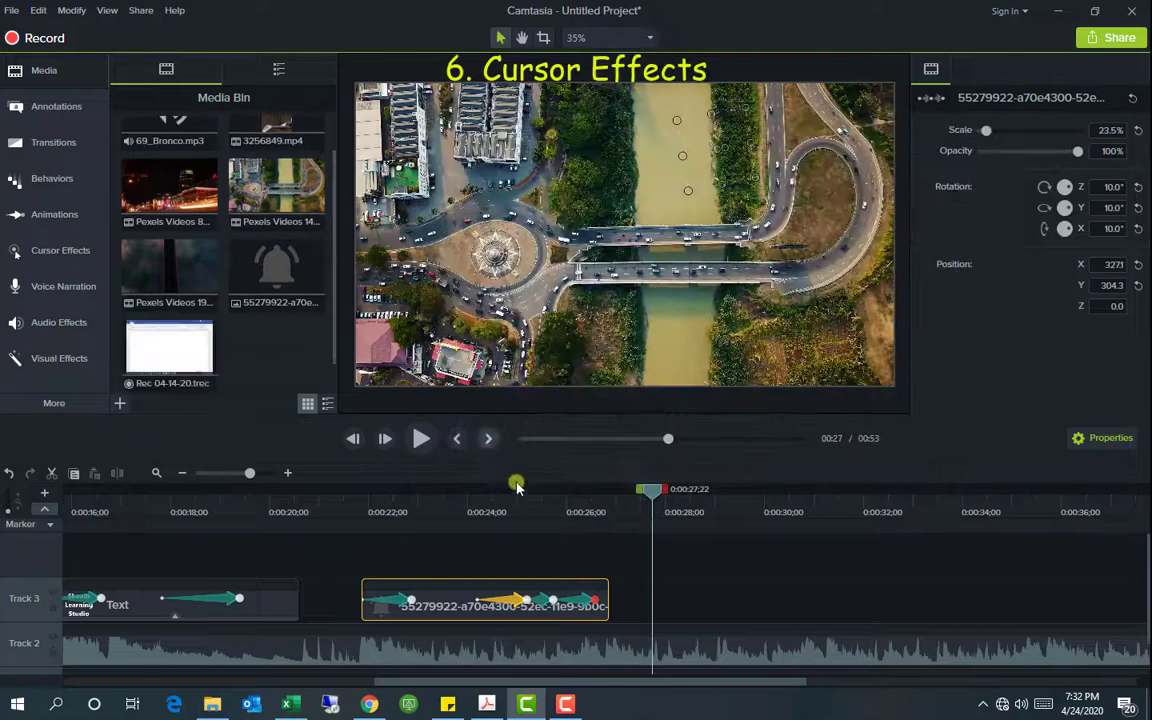
drag(169, 350, 594, 557)
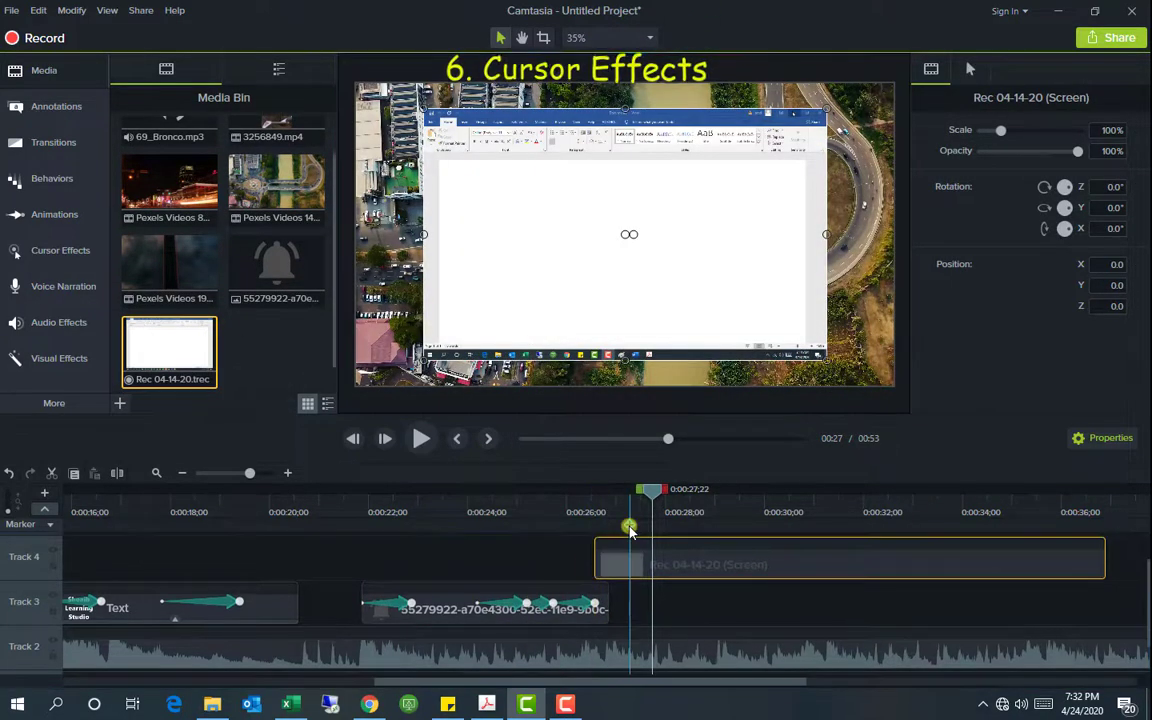
drag(424, 357, 664, 224)
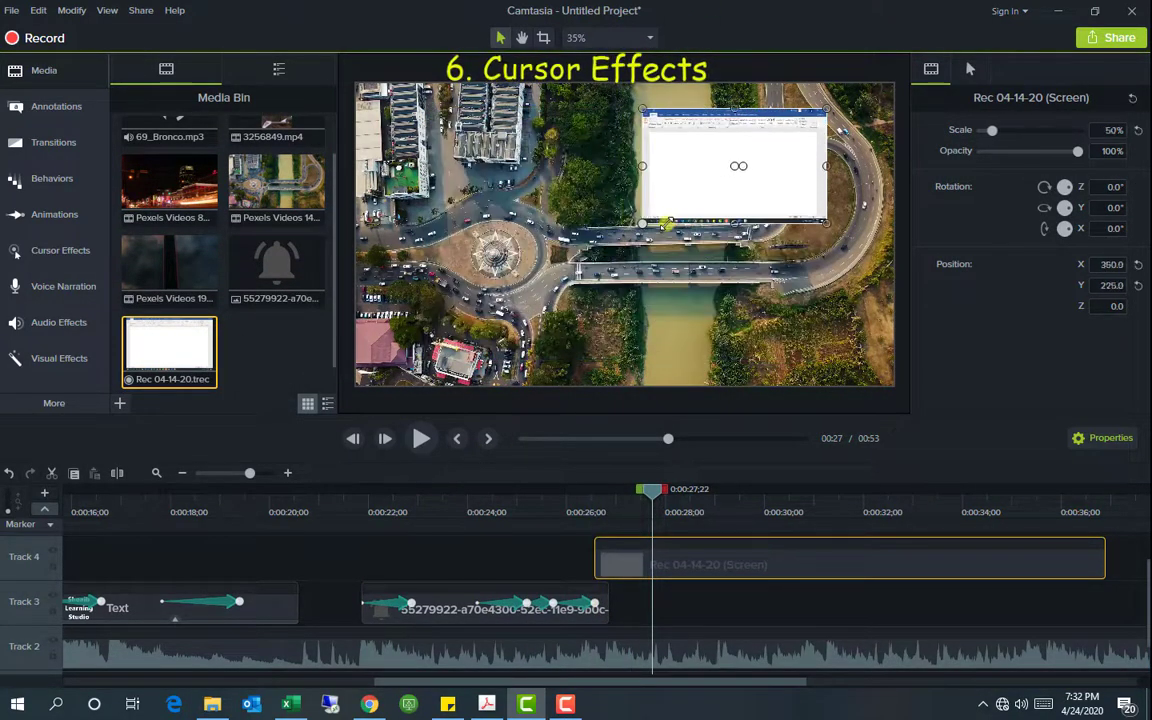
key(space)
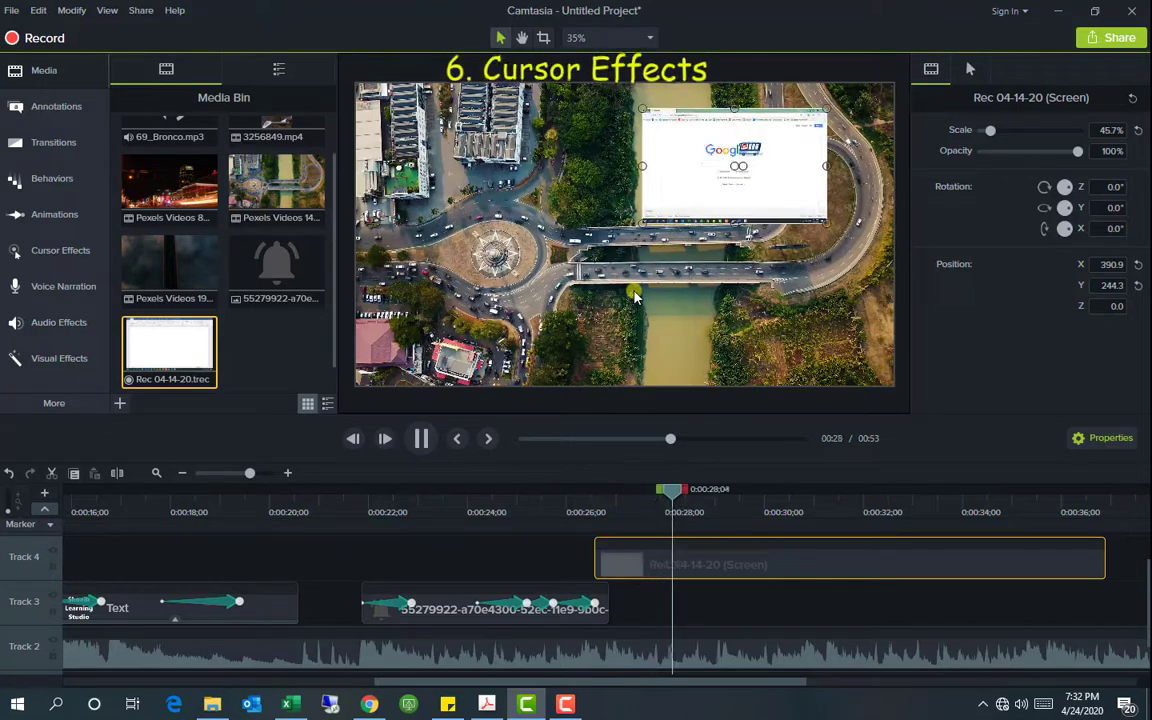
key(space)
Apply the Cursor Highlight effect to the Rec 04-14-20 screen recording on Track 4 and preview it.
click(57, 248)
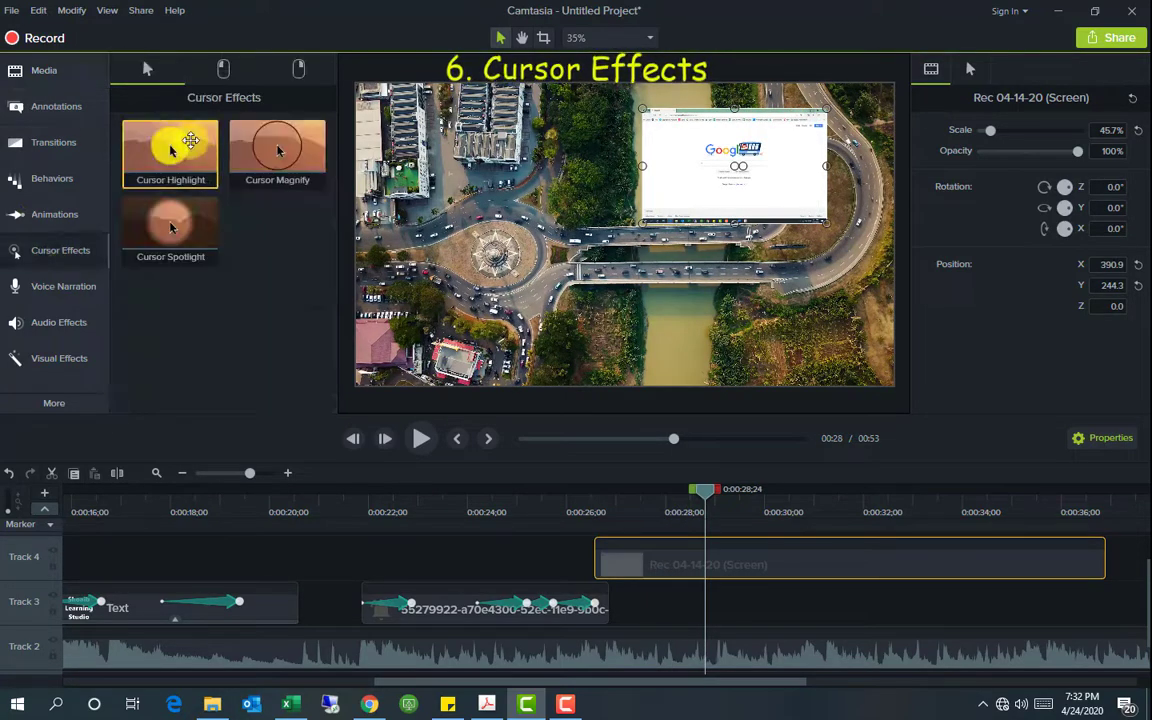
drag(170, 150, 657, 557)
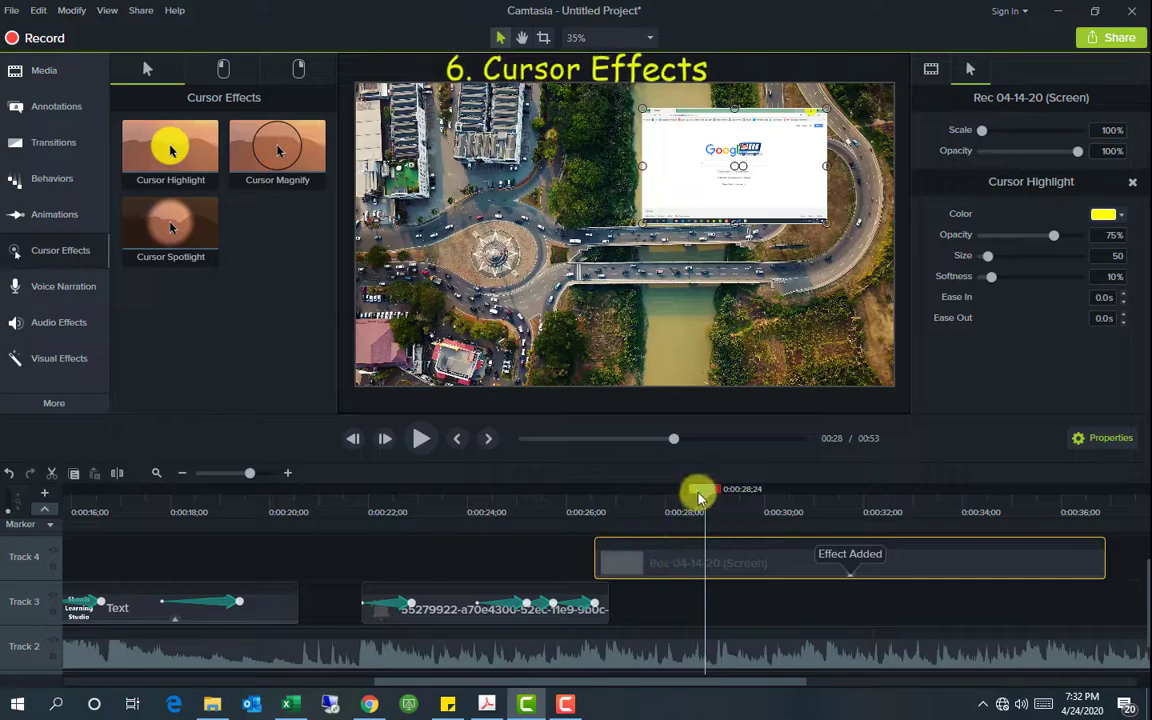
drag(700, 489, 659, 493)
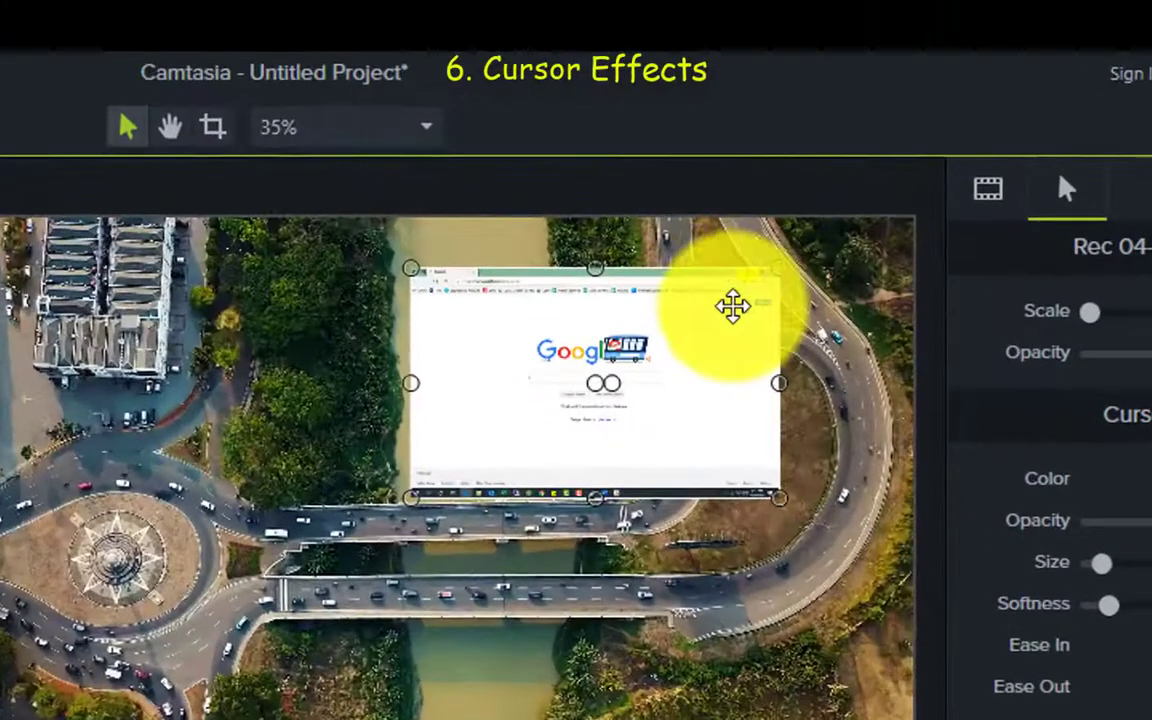
key(space)
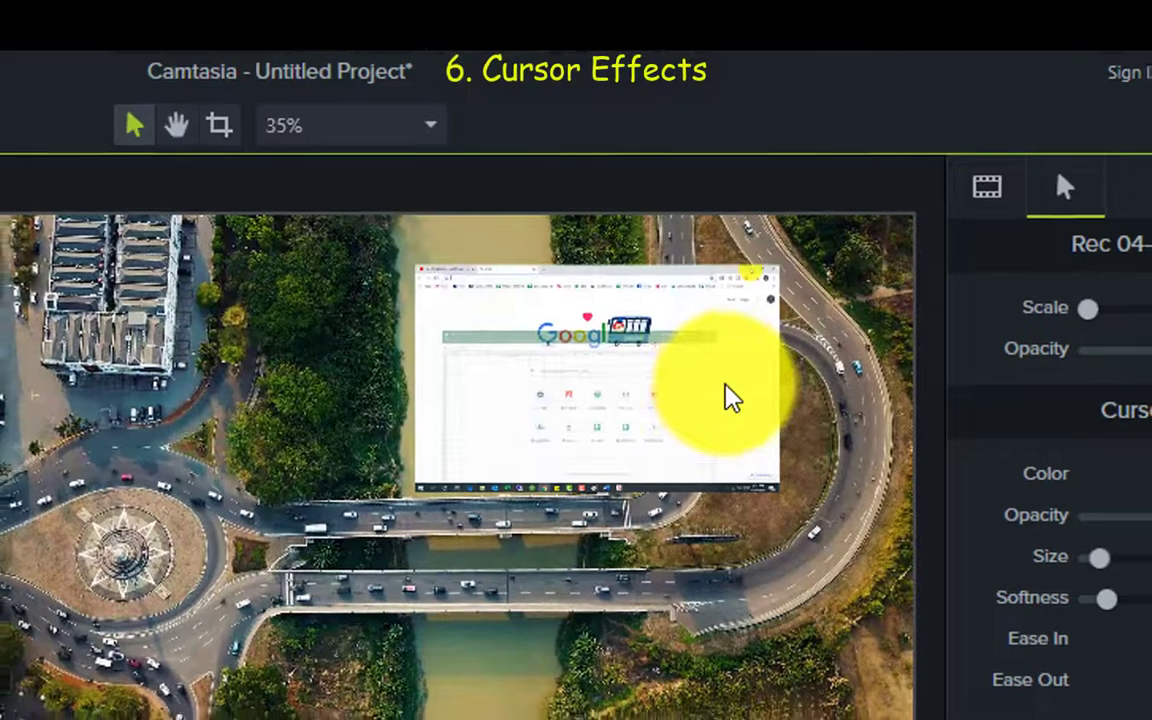
Look at the voice narration options, try the Noise Removal effect on the 69_Bronco audio clip, and delete that effect.
click(72, 290)
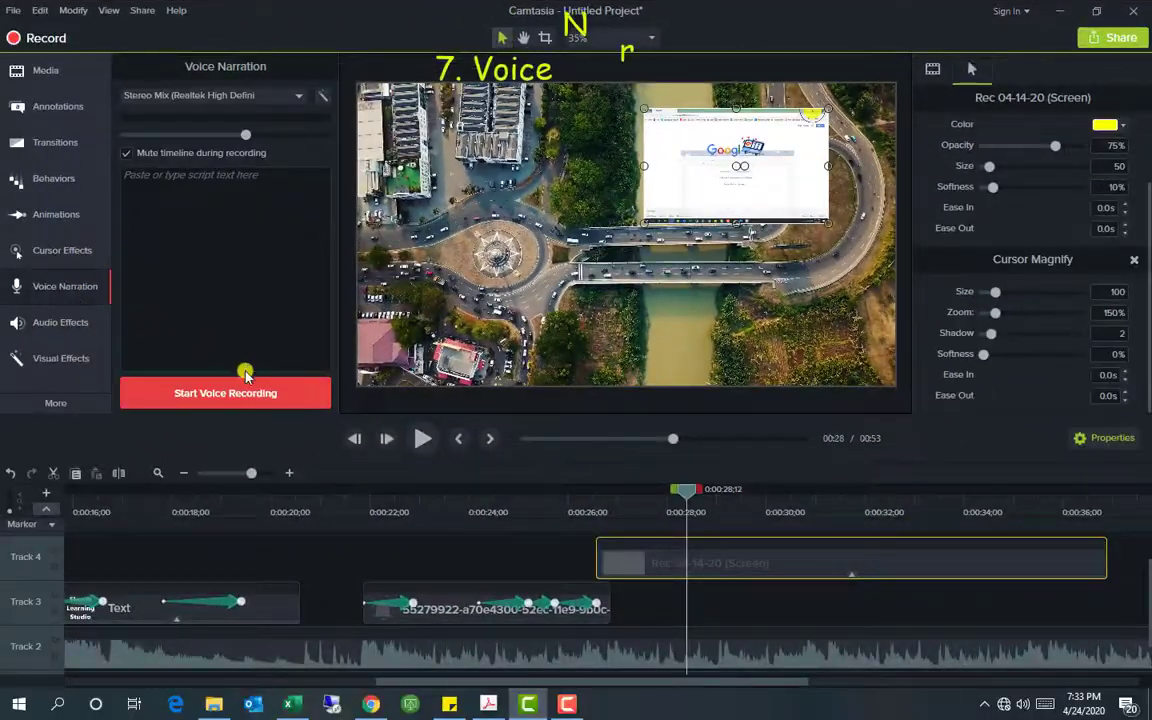
click(60, 332)
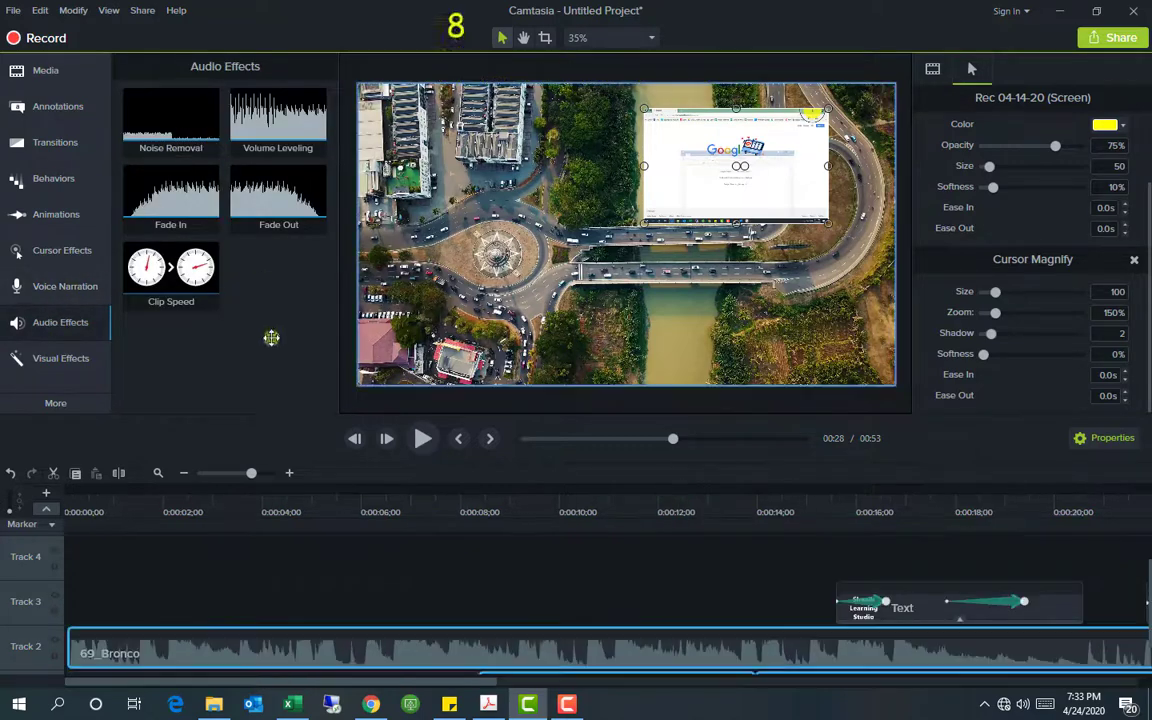
drag(270, 334, 283, 650)
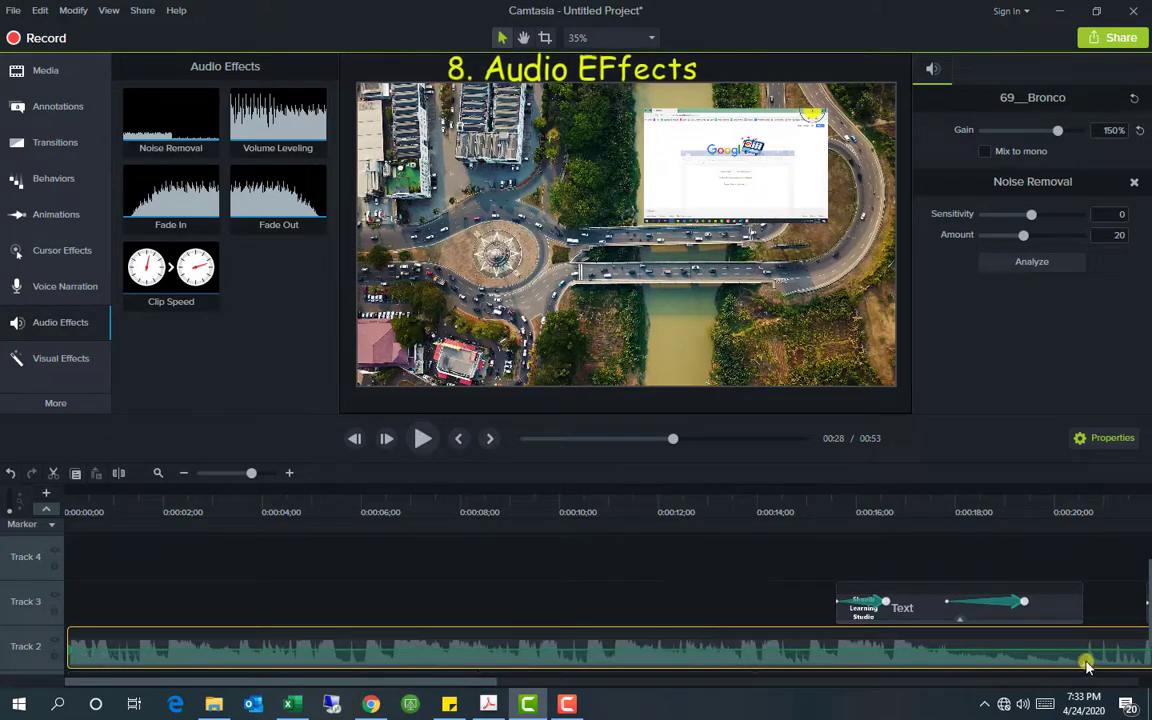
click(178, 474)
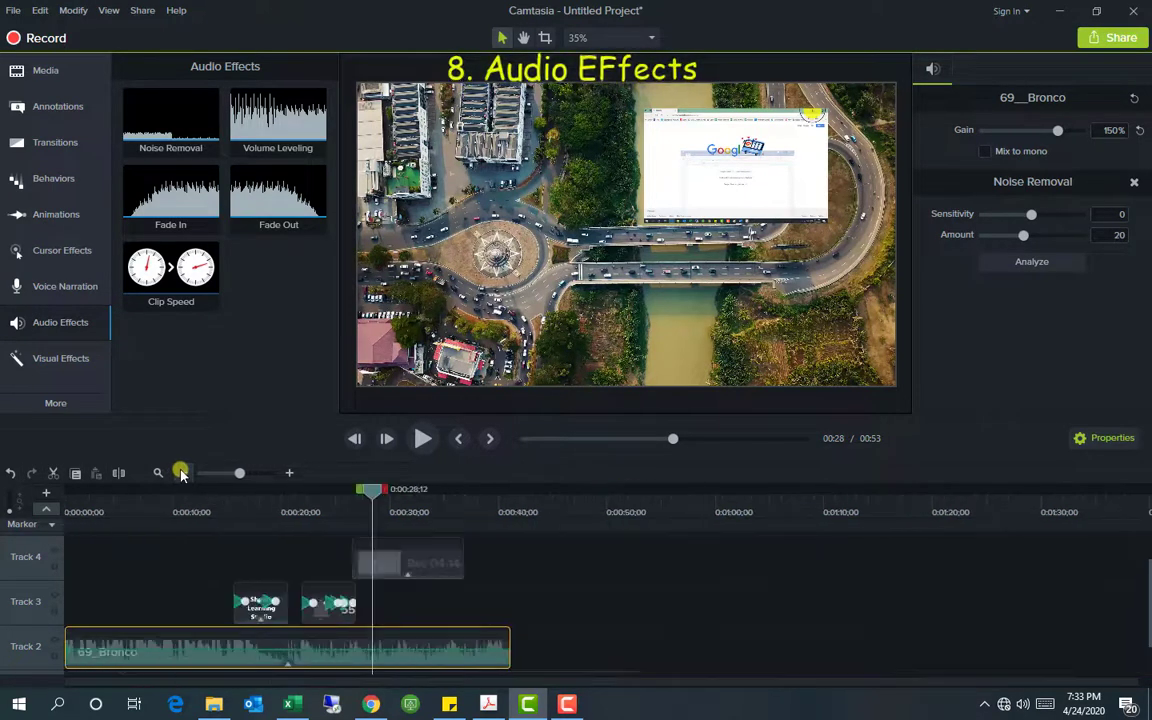
click(297, 665)
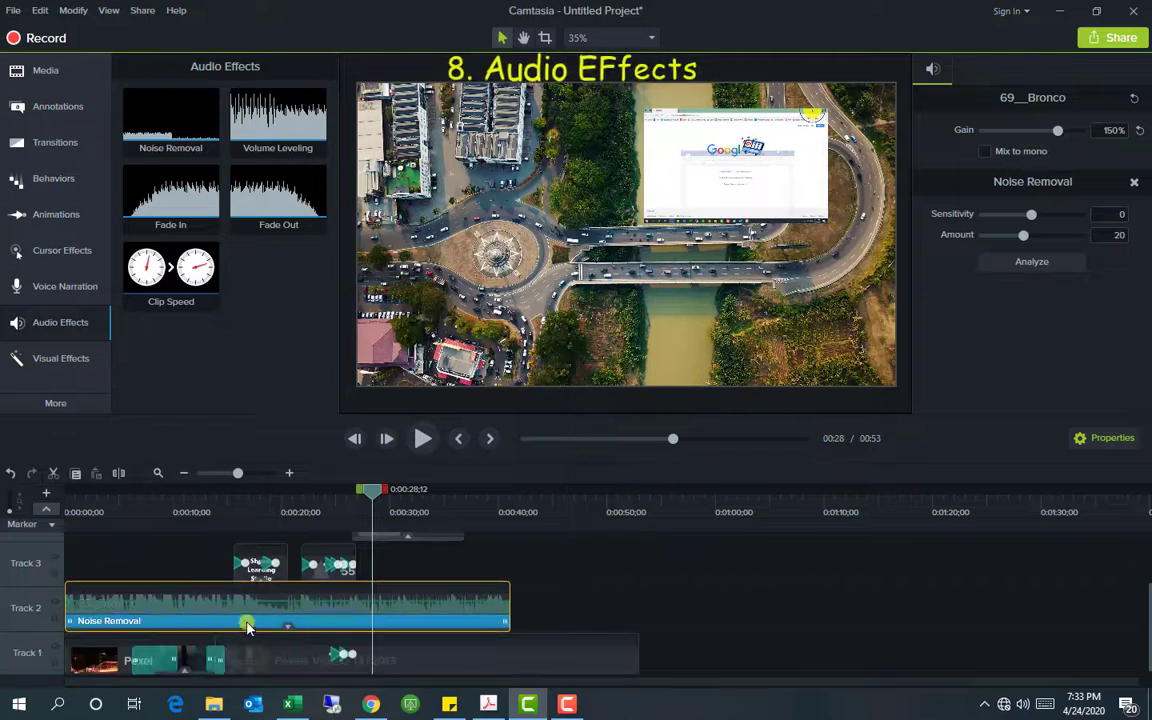
click(247, 622)
key(Delete)
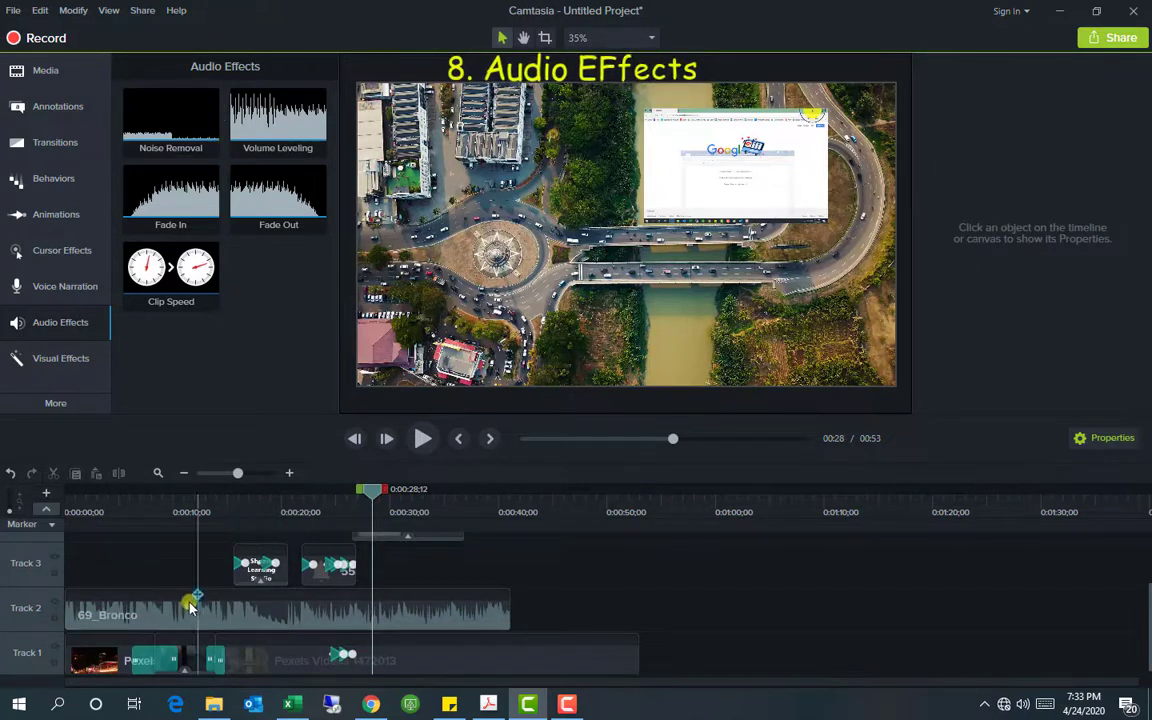
Add Fade In and Fade Out effects to the 69_Bronco audio clip on Track 2 and play the timeline from its beginning.
click(190, 607)
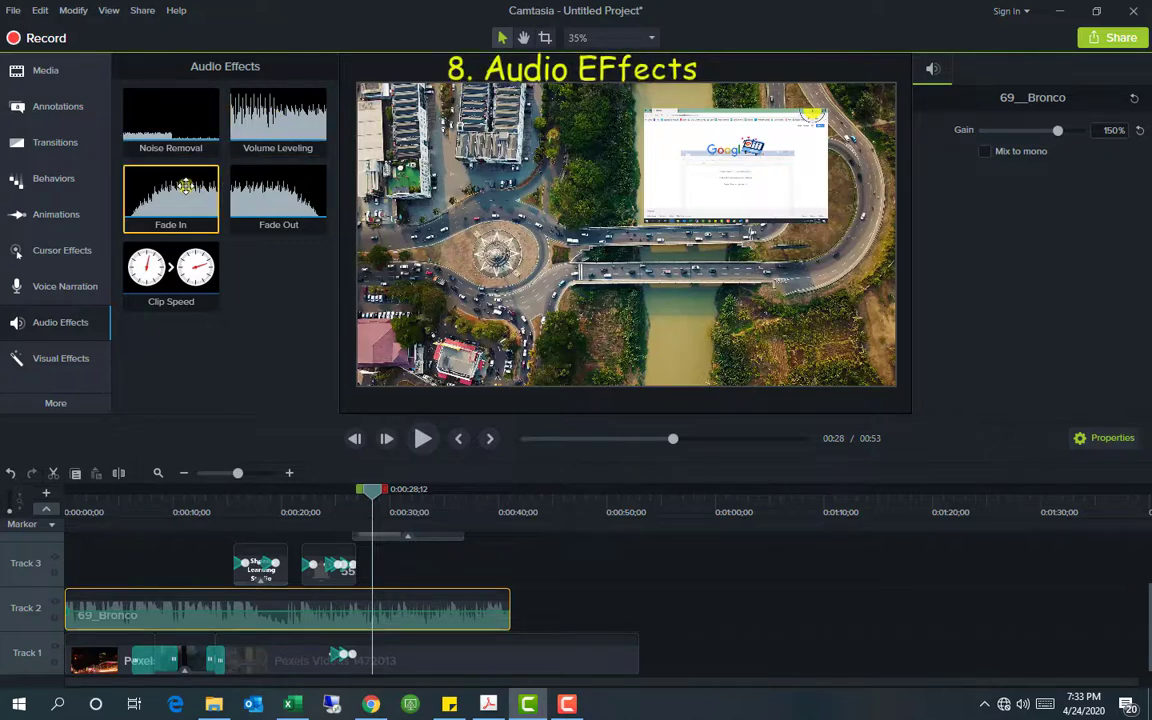
drag(184, 186, 98, 613)
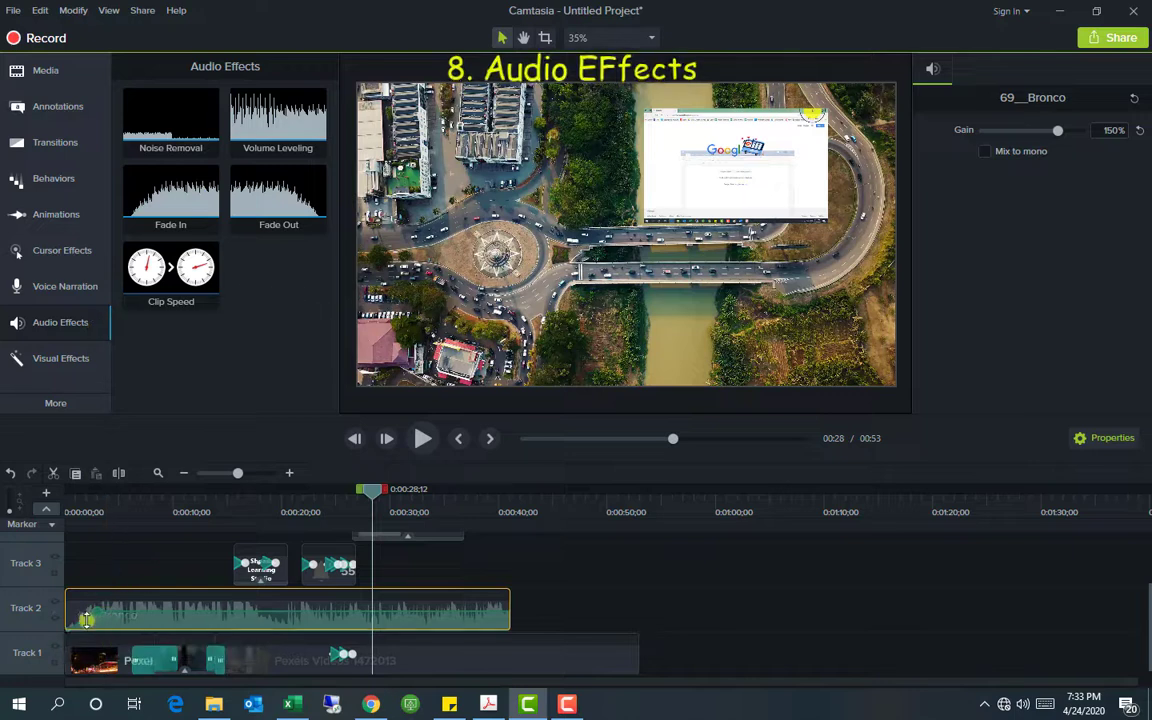
drag(278, 190, 497, 630)
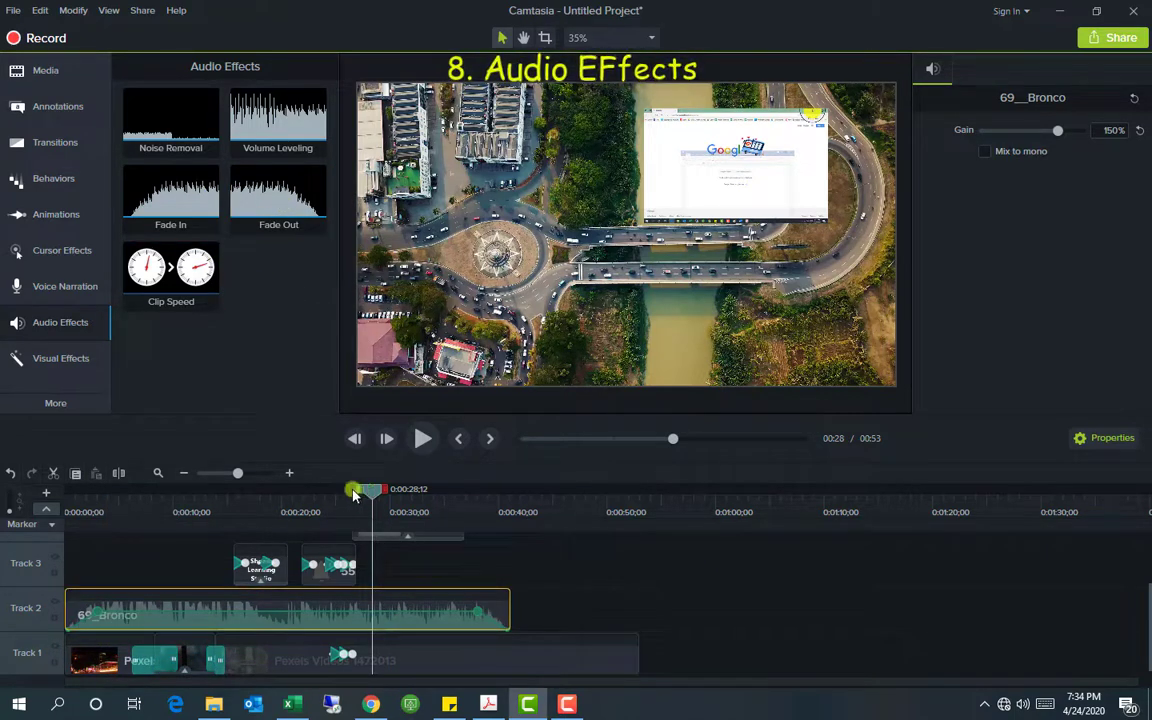
drag(353, 494, 57, 494)
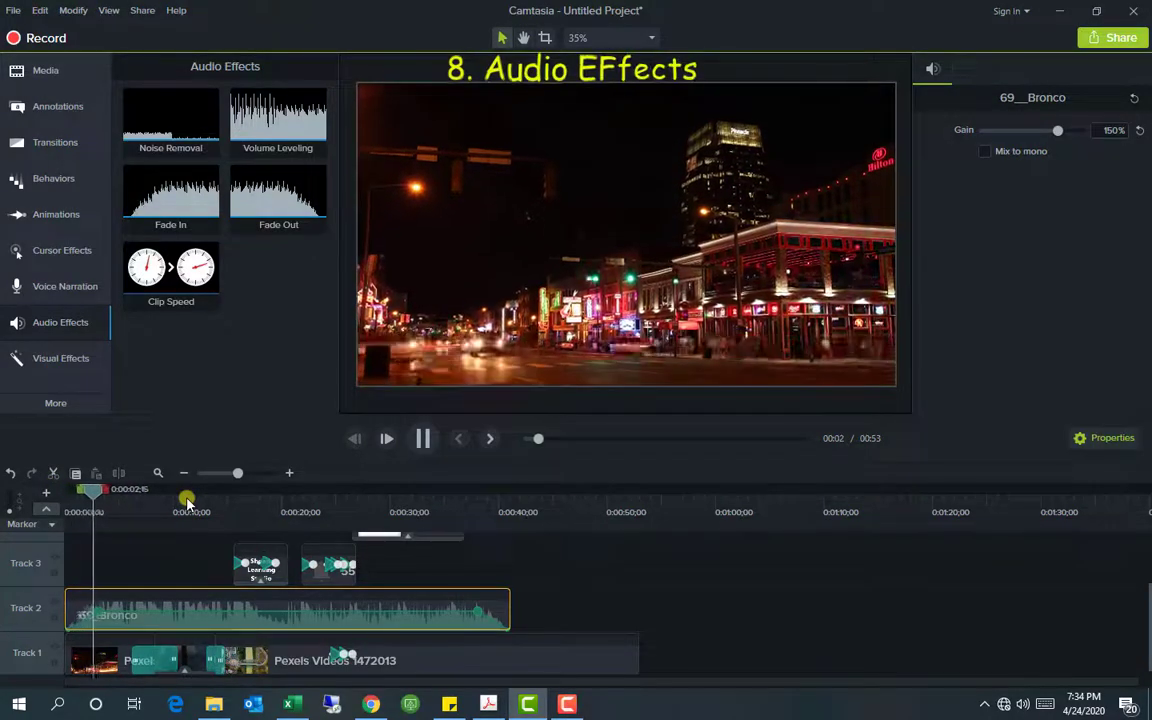
Play the last seconds of the 69_Bronco audio clip to check its fade-out, and stop playback.
click(486, 507)
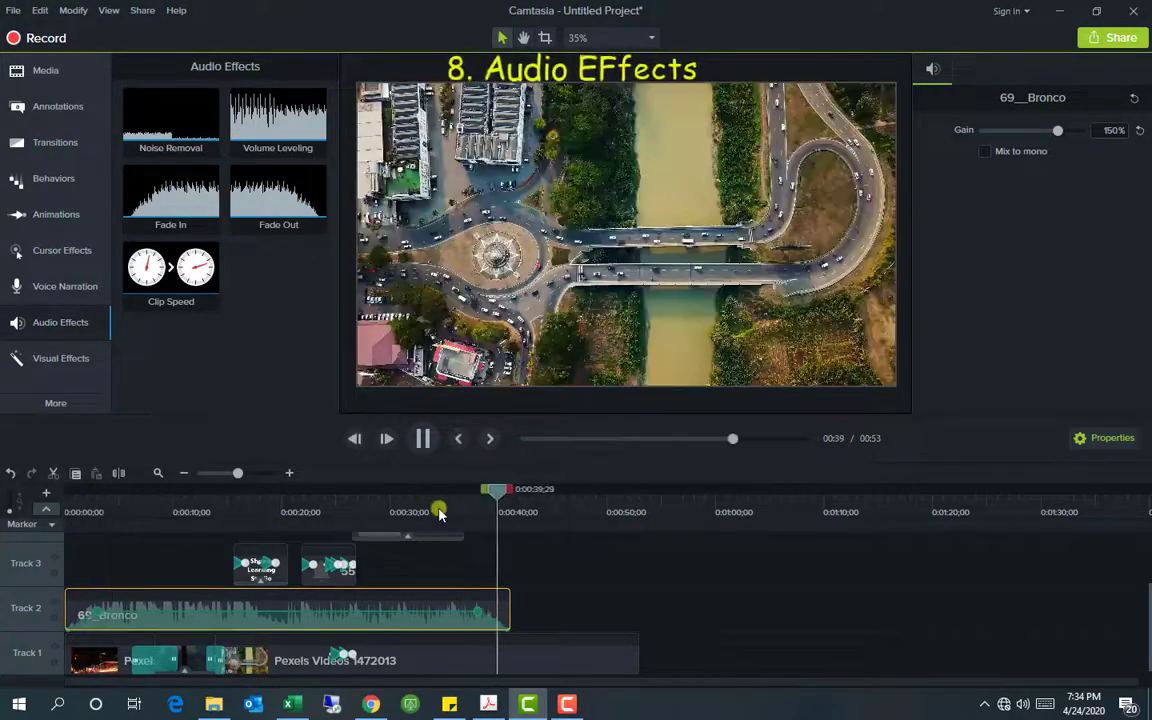
key(space)
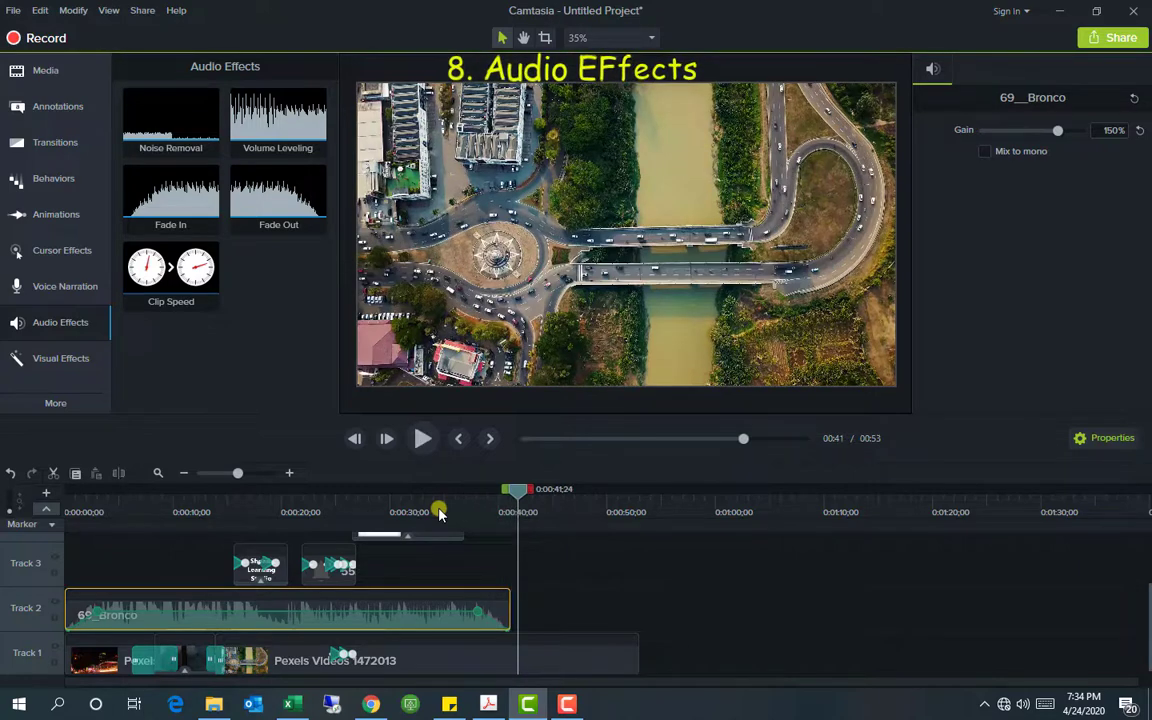
Apply the Clip Speed effect to the 69_Bronco audio clip on Track 2 and set its speed to 2x.
drag(175, 245, 207, 607)
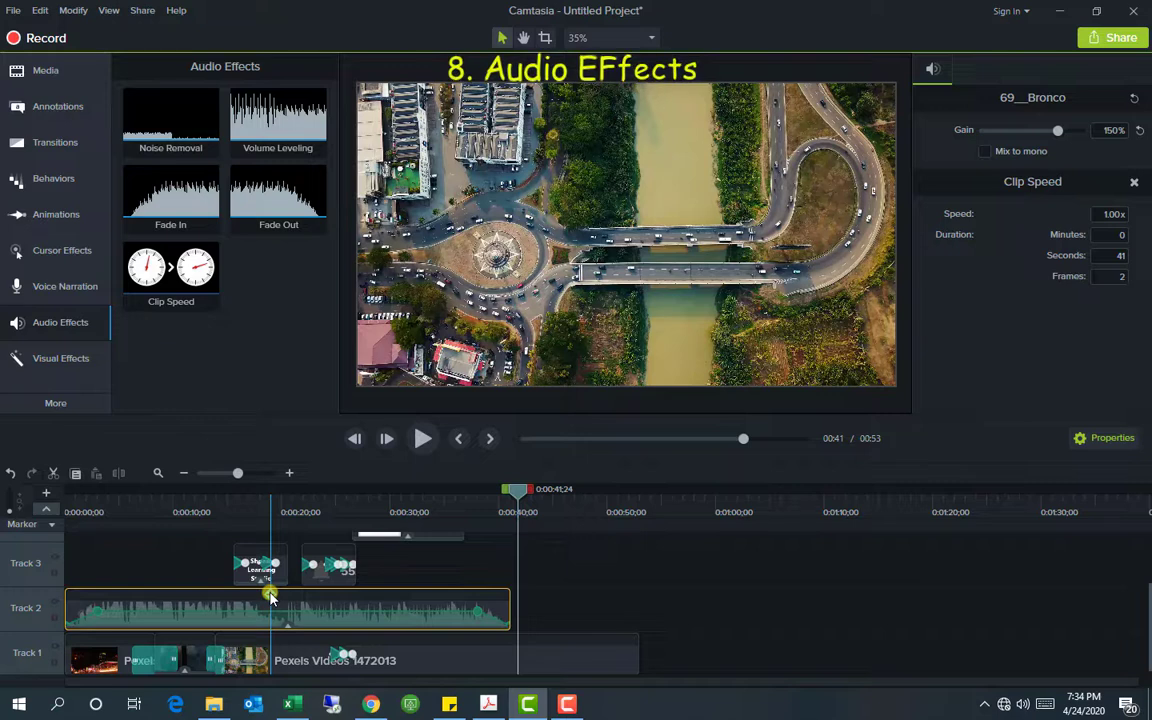
click(286, 624)
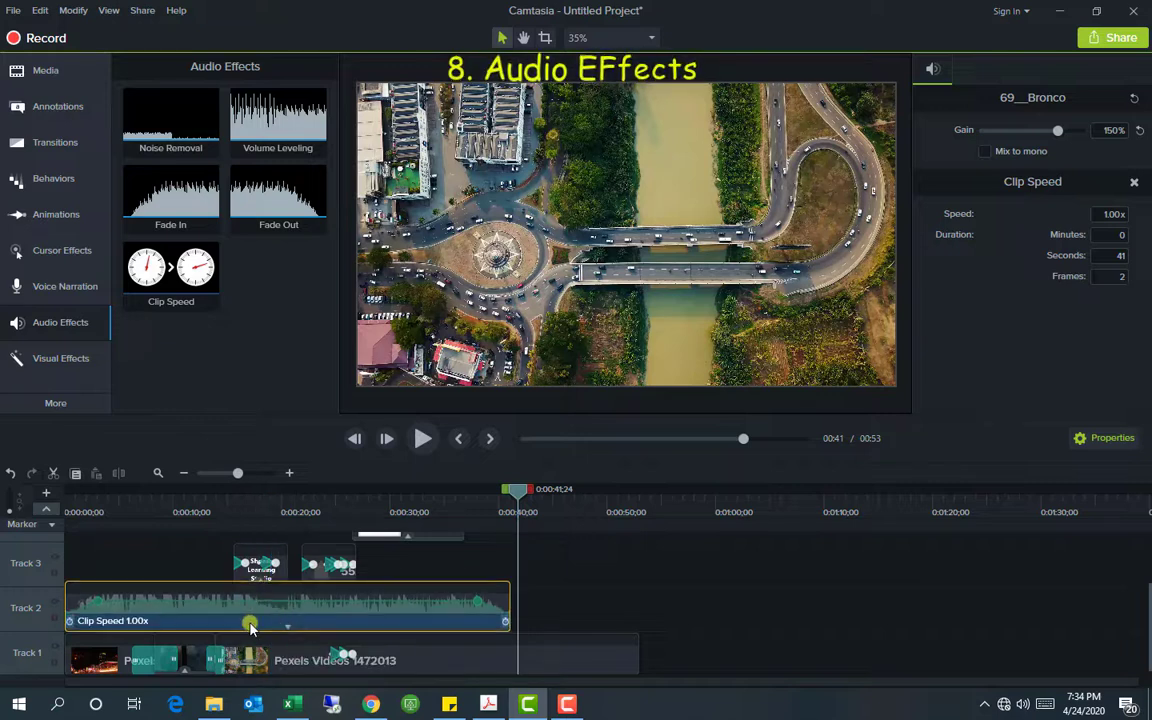
click(250, 626)
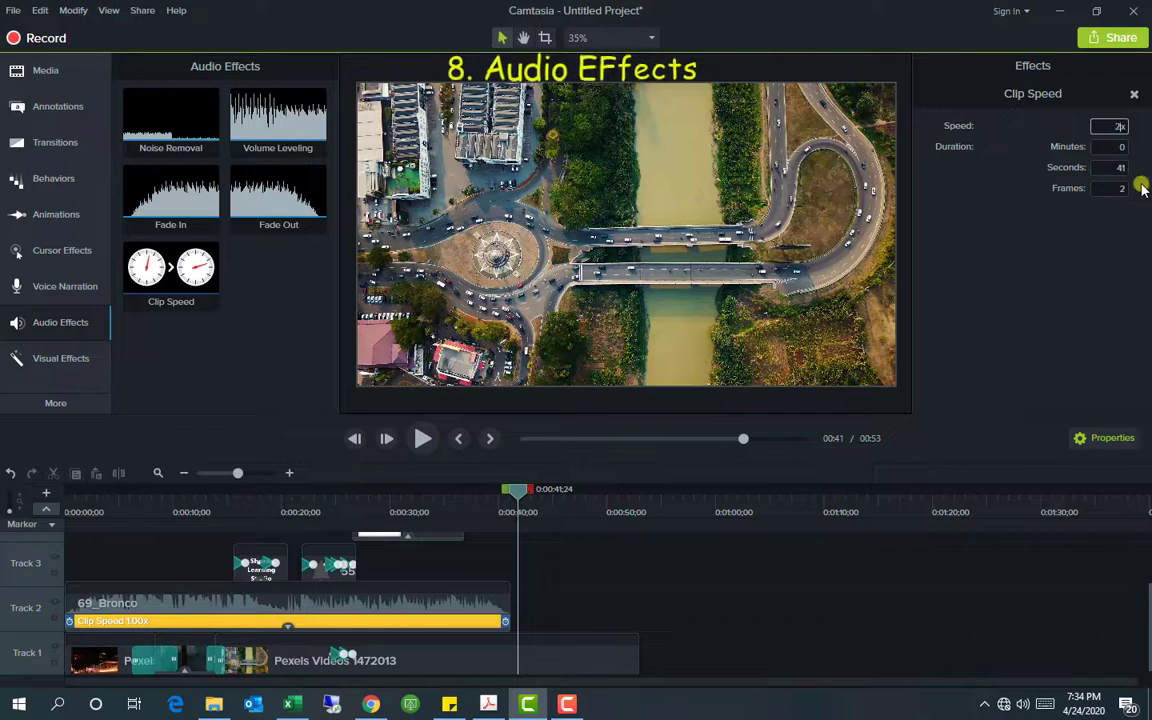
text(2)
key(Return)
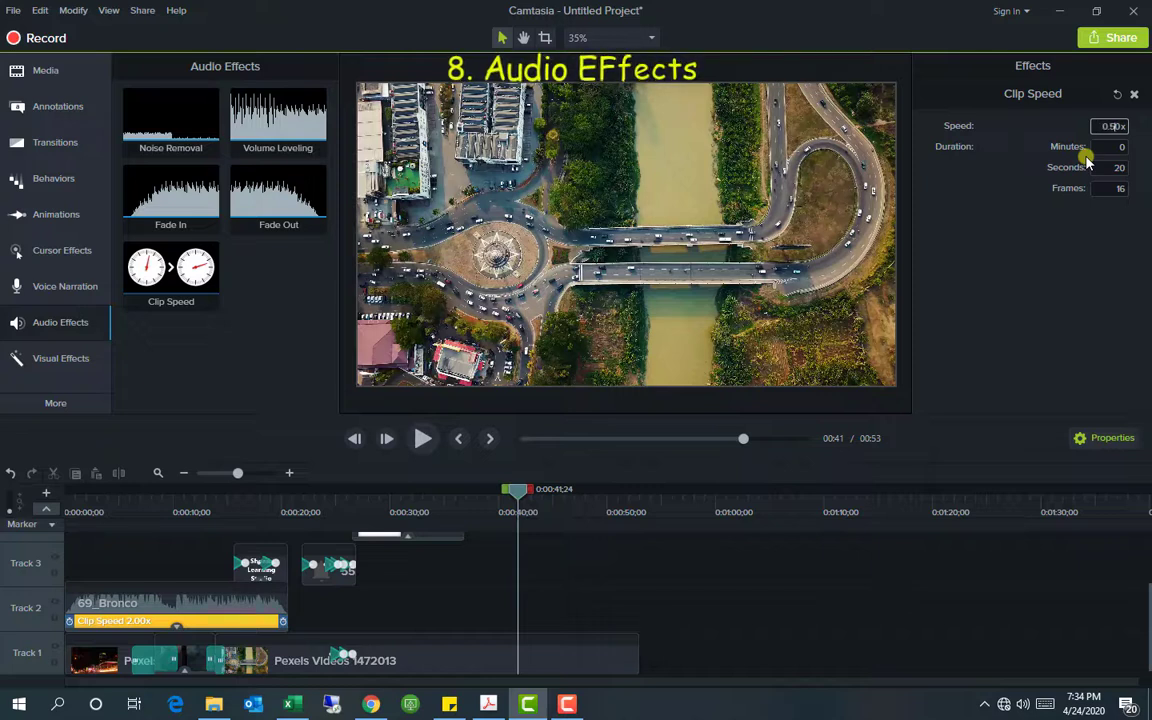
Set the 69_Bronco clip's speed to 0.50x and the minutes of its duration to 0.
key(Return)
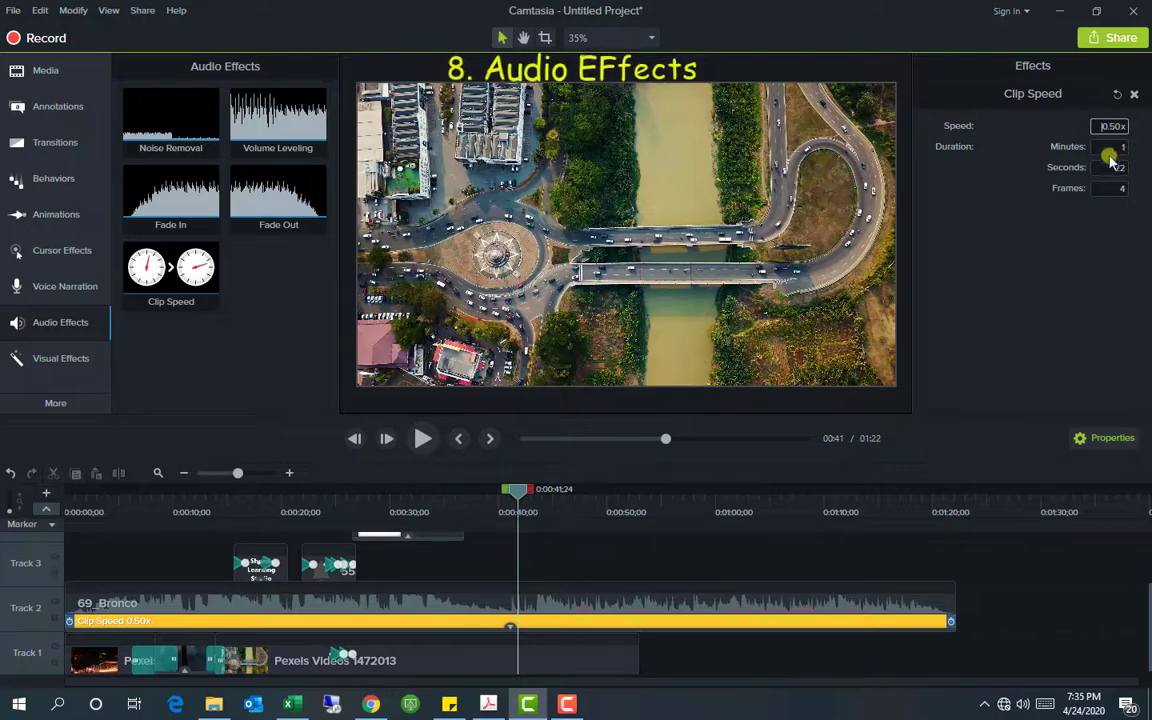
text(0)
key(Tab)
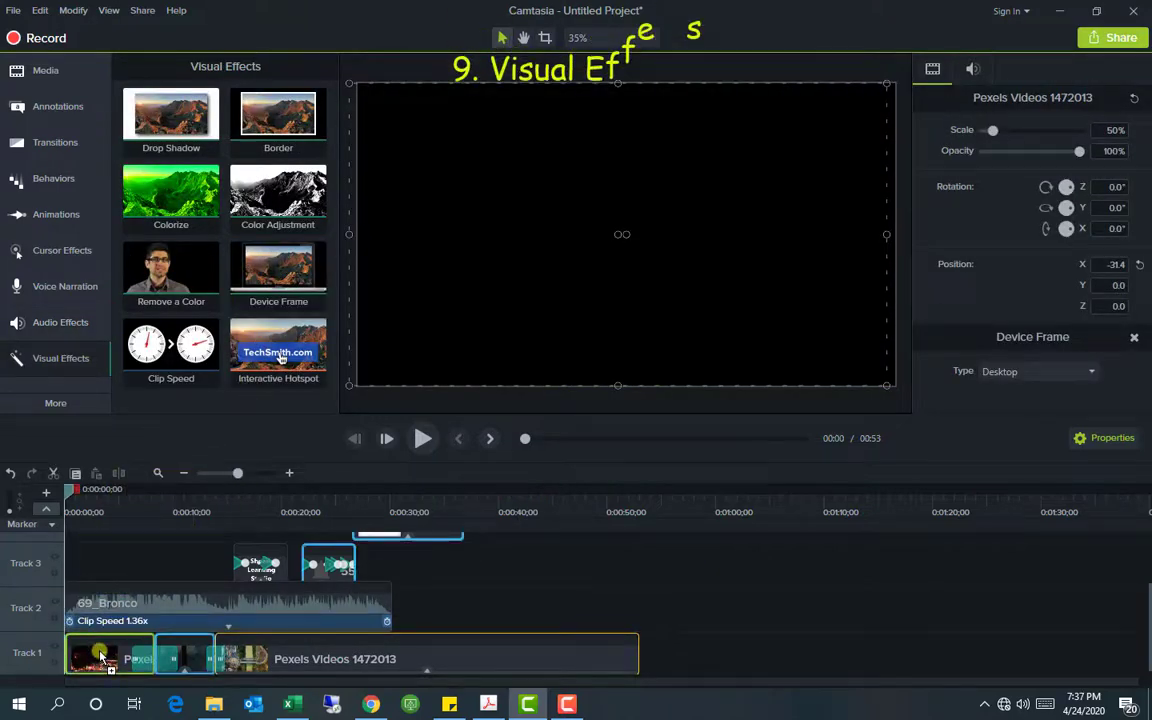
Apply the Desktop Device Frame effect to Pexels Videos 857267 on Track 1 and view the detached canvas full screen.
drag(100, 655, 101, 656)
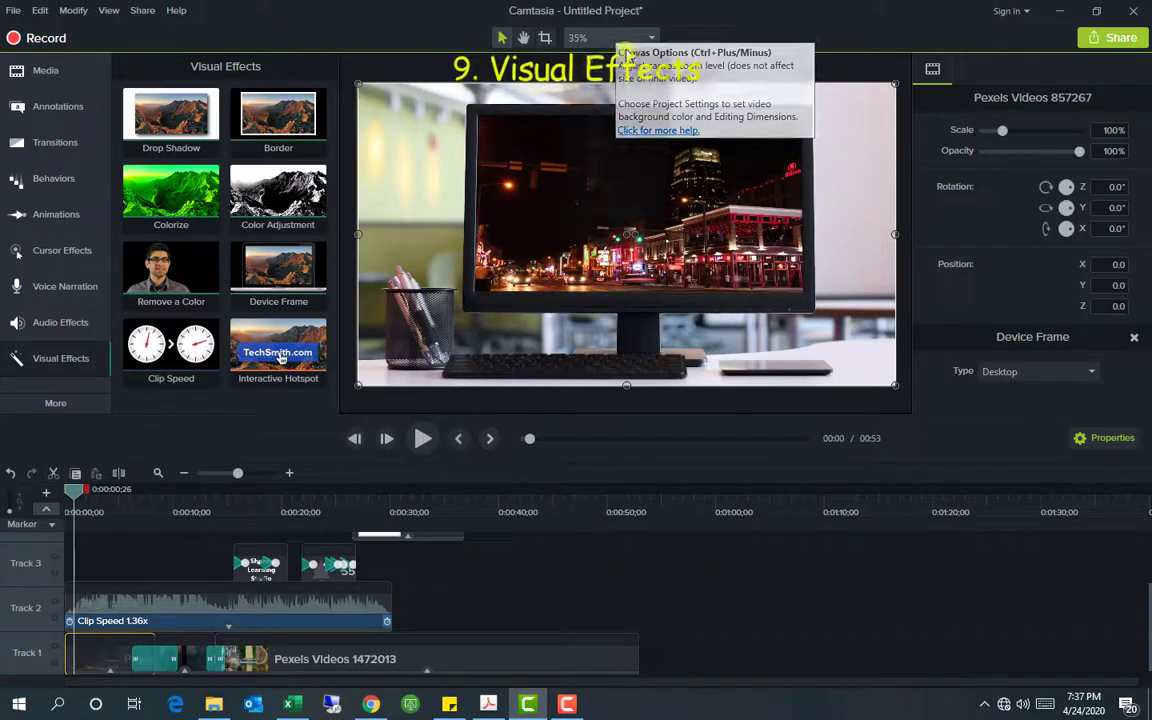
click(617, 37)
click(612, 208)
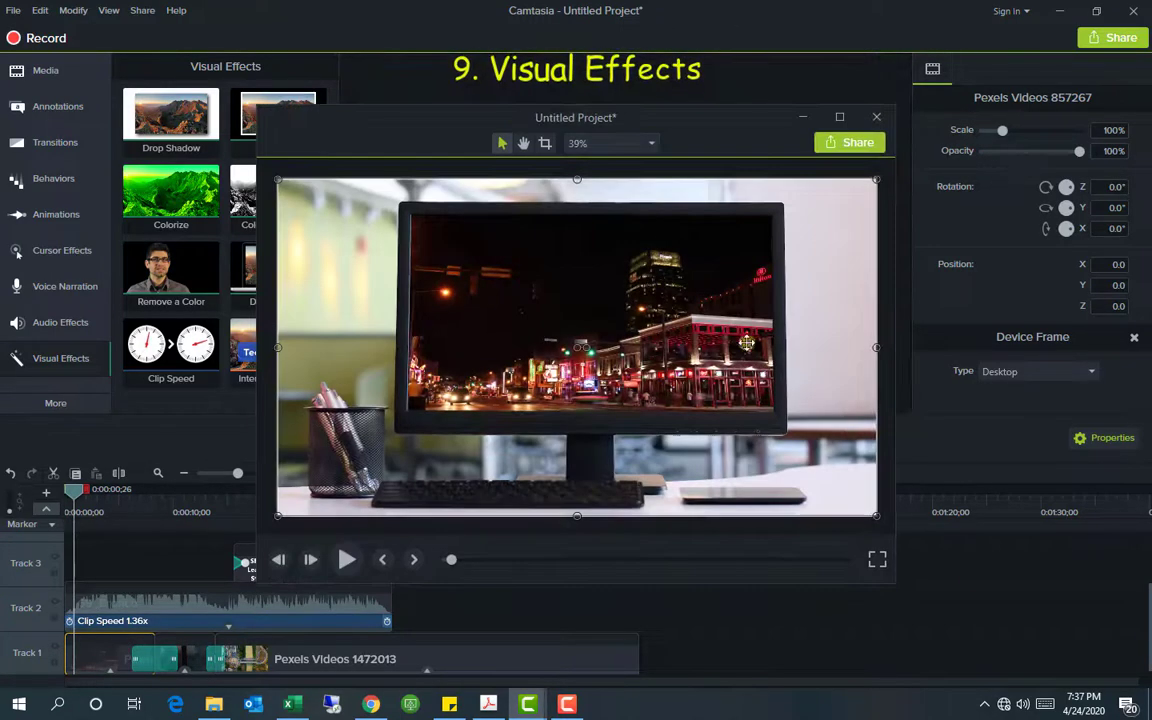
click(879, 562)
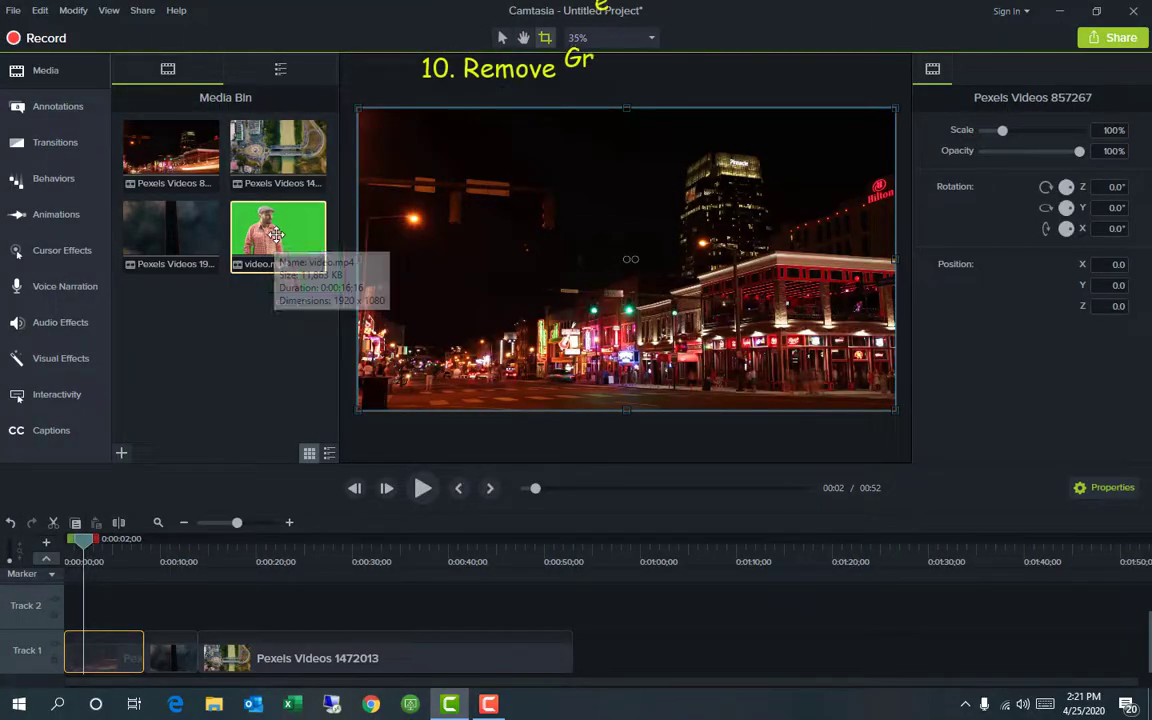
Place video.mp4 at the start of Track 2 and apply Remove a Color using the green sampled from its background.
drag(276, 234, 55, 605)
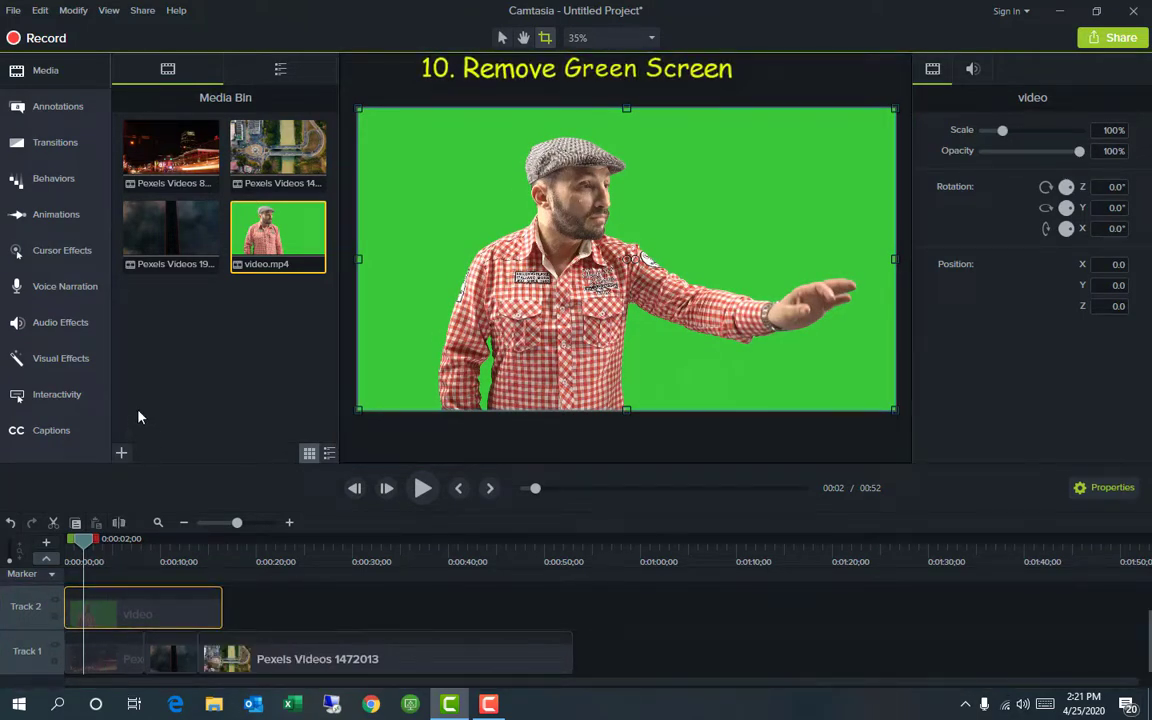
click(66, 368)
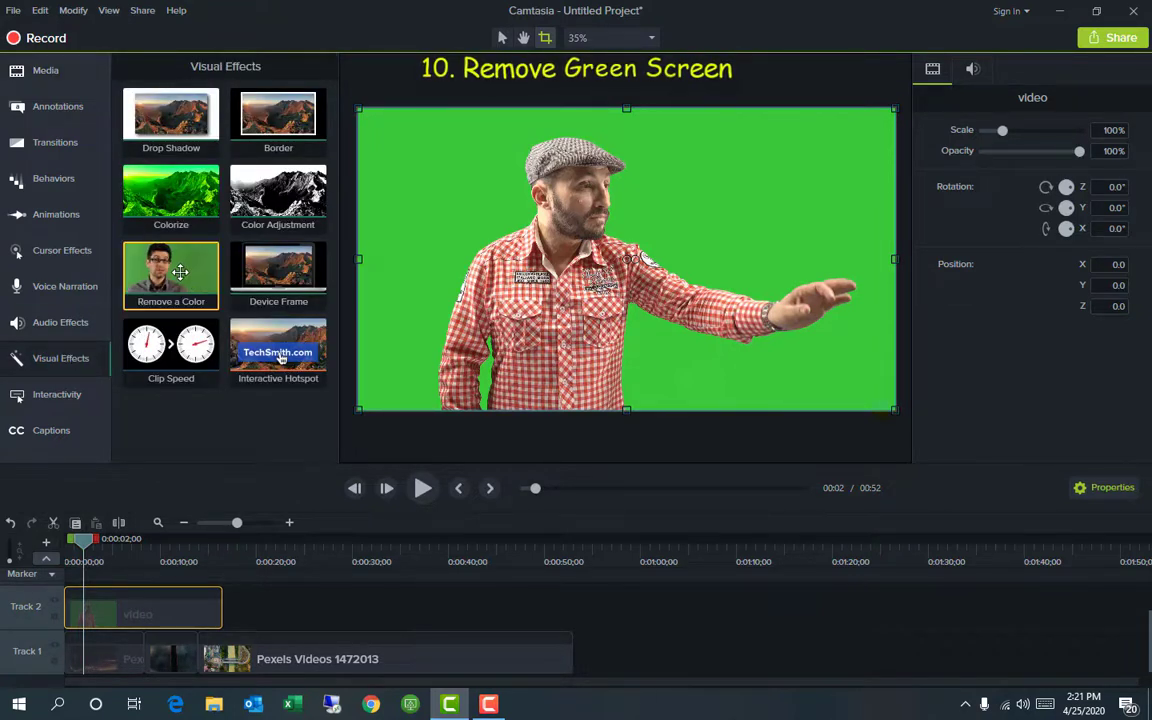
drag(180, 271, 152, 612)
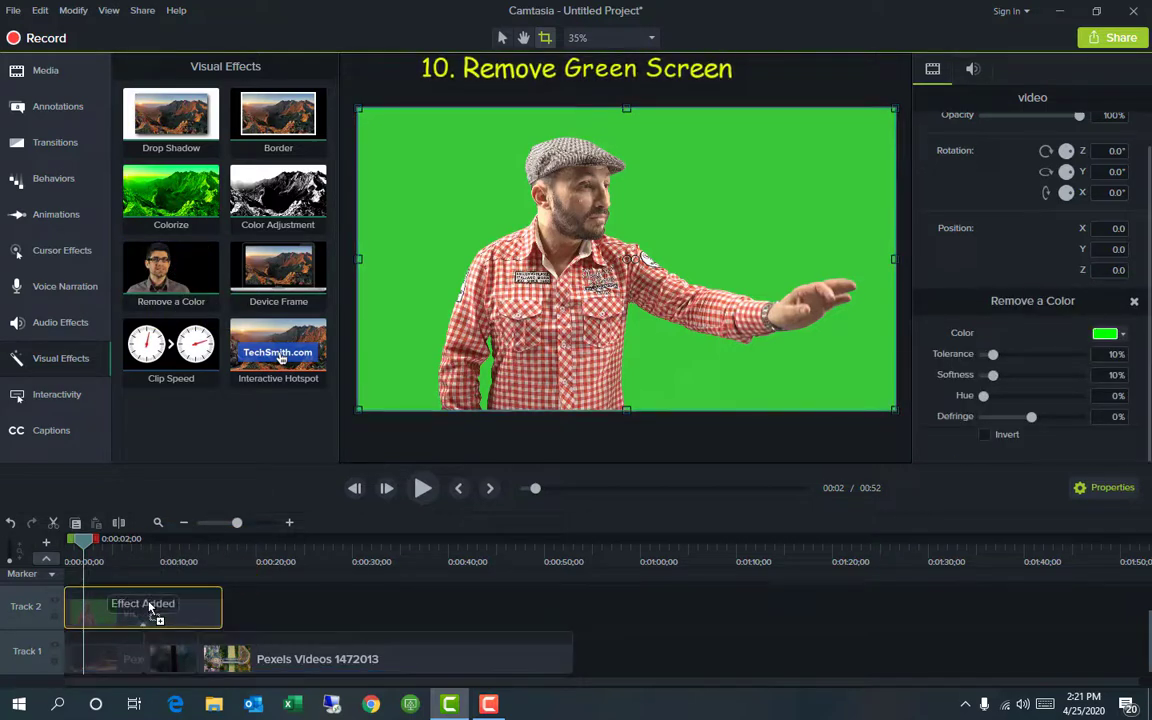
click(1121, 336)
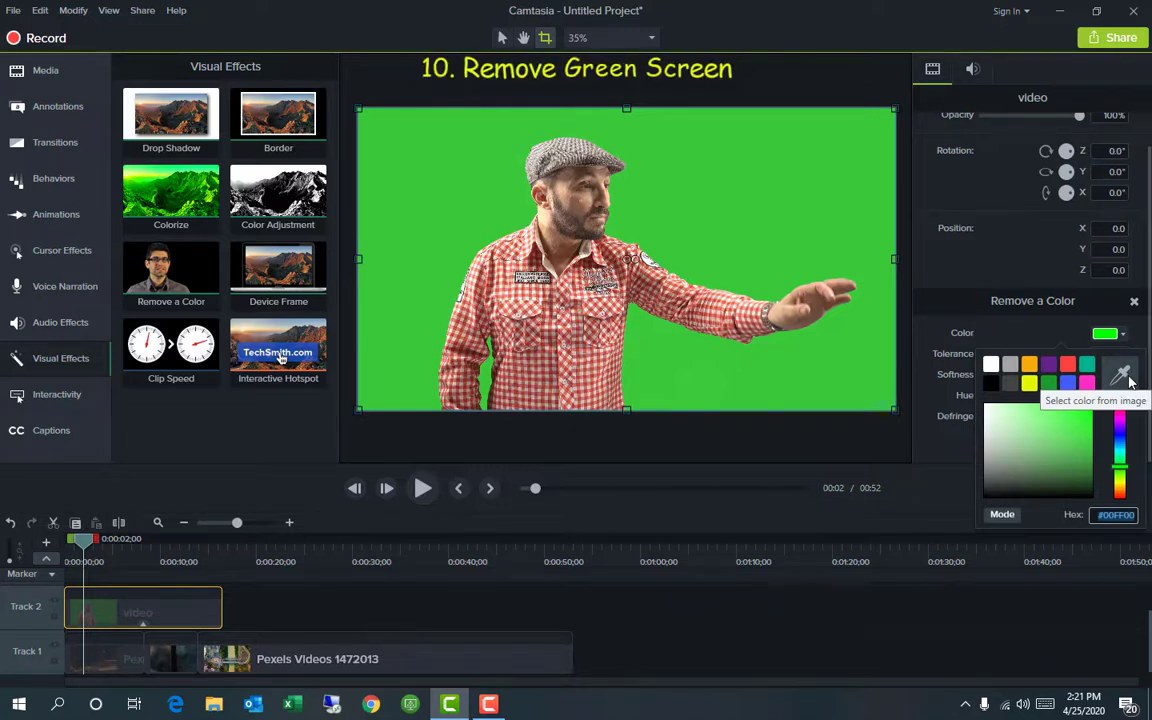
click(1122, 375)
click(746, 234)
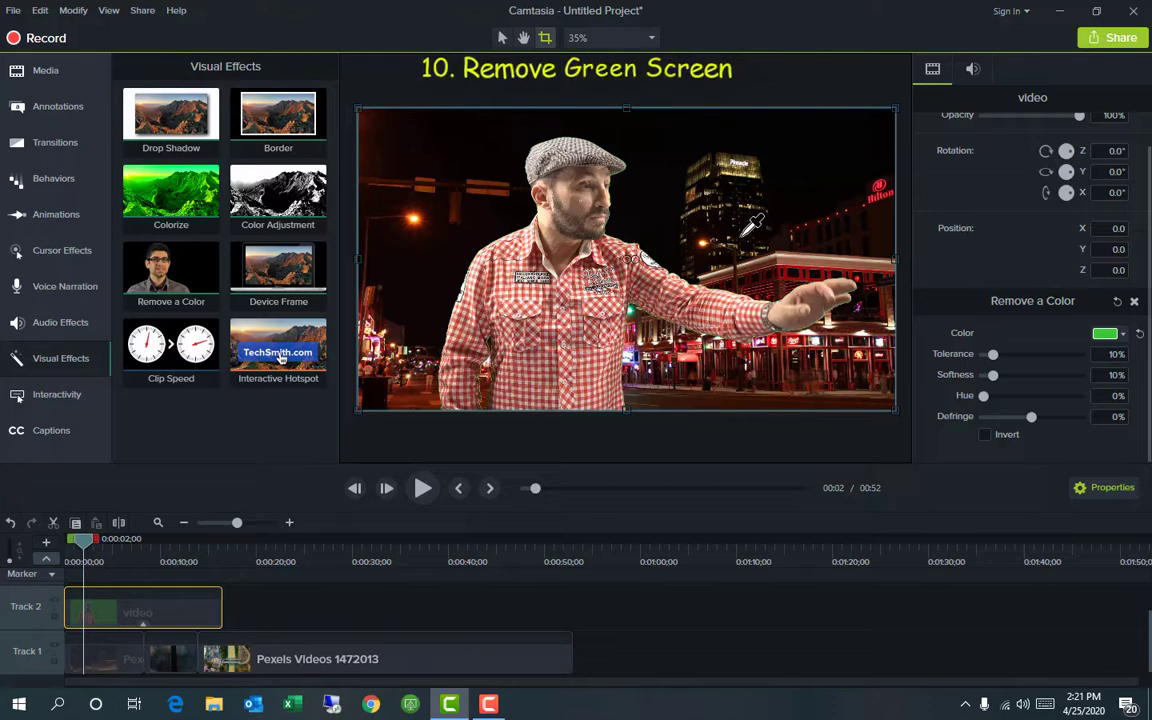
Set the Remove a Color tolerance to 41% and softness to 10%, inspecting the edges around the man's arm.
click(600, 37)
click(580, 133)
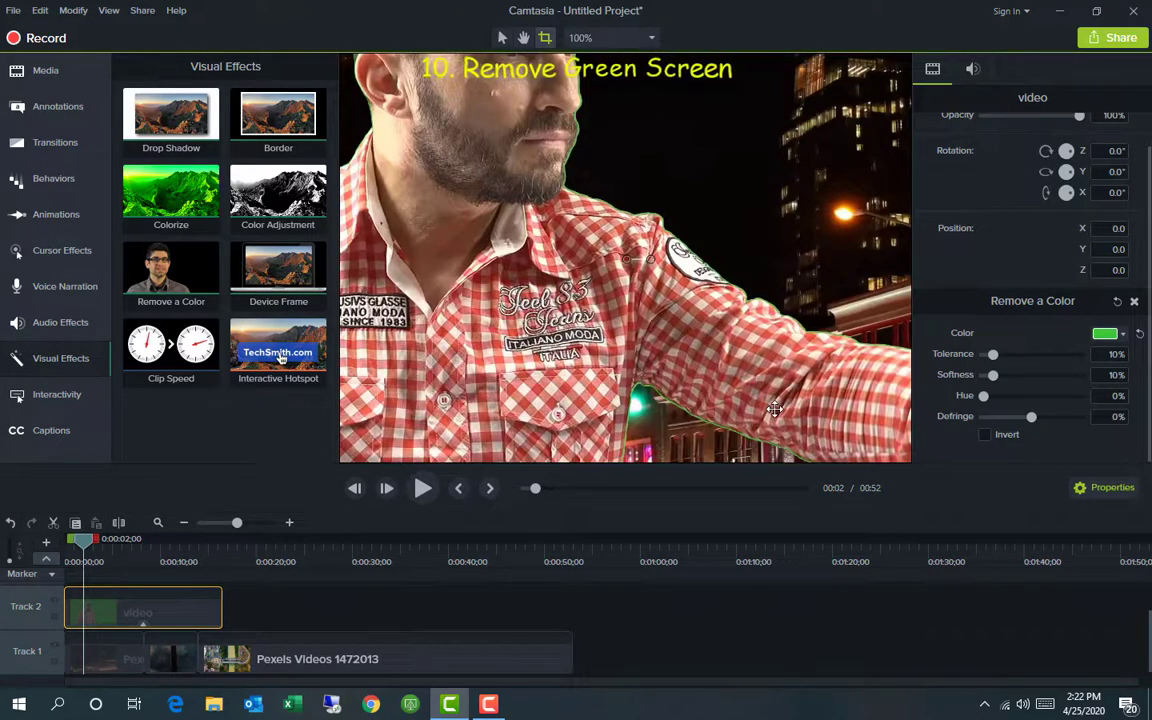
click(523, 37)
drag(720, 401, 524, 316)
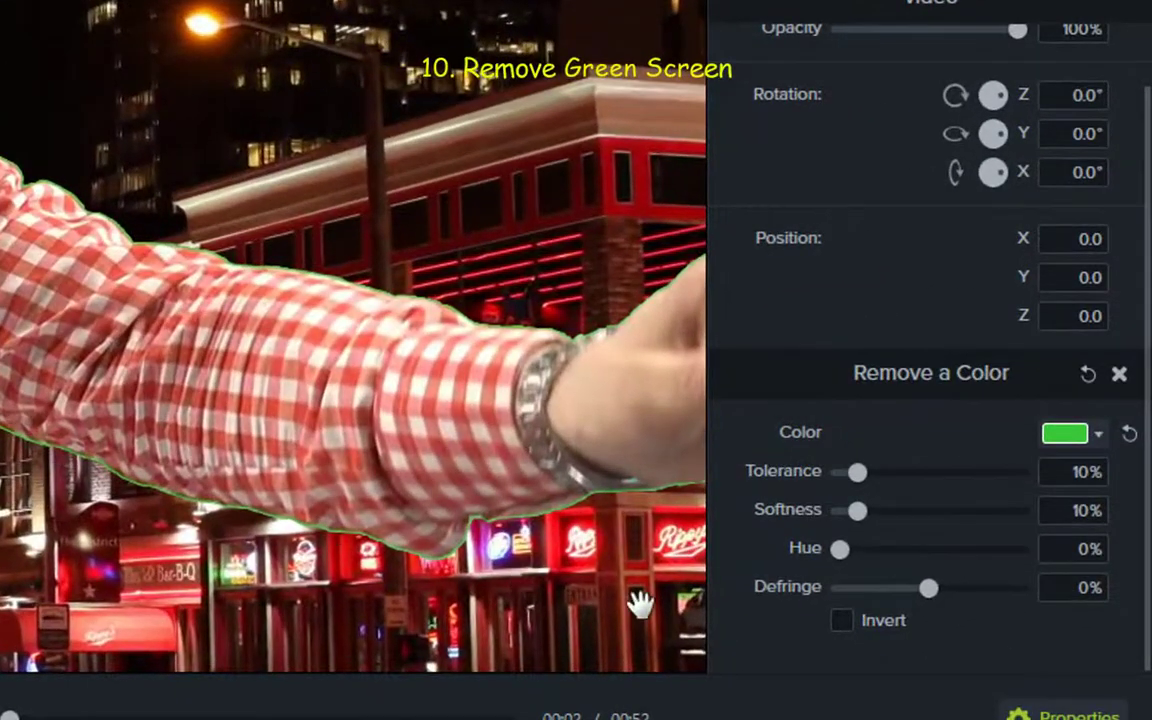
drag(858, 470, 912, 472)
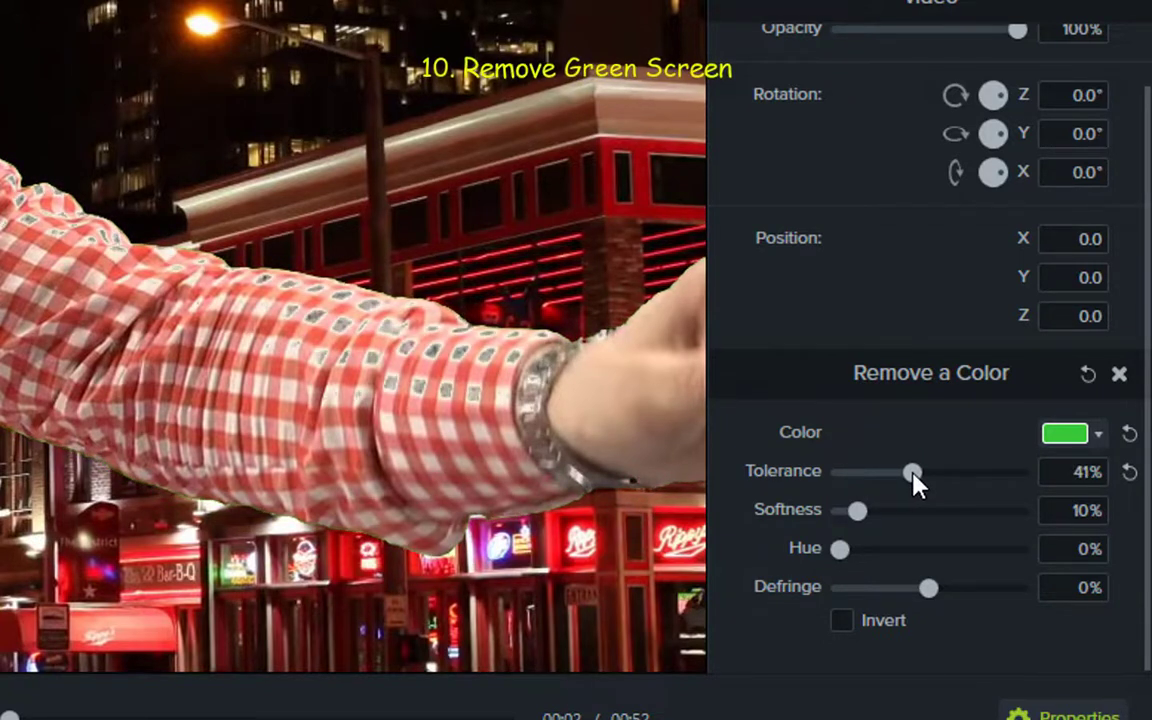
drag(864, 518, 882, 518)
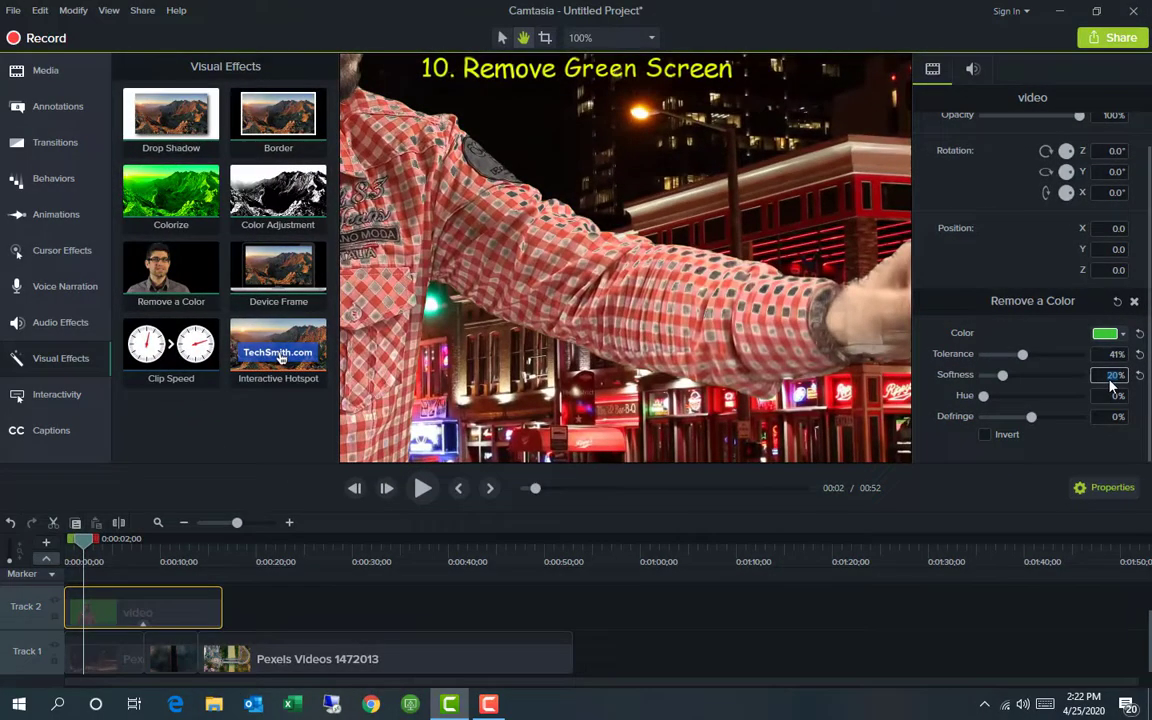
text(10)
key(Return)
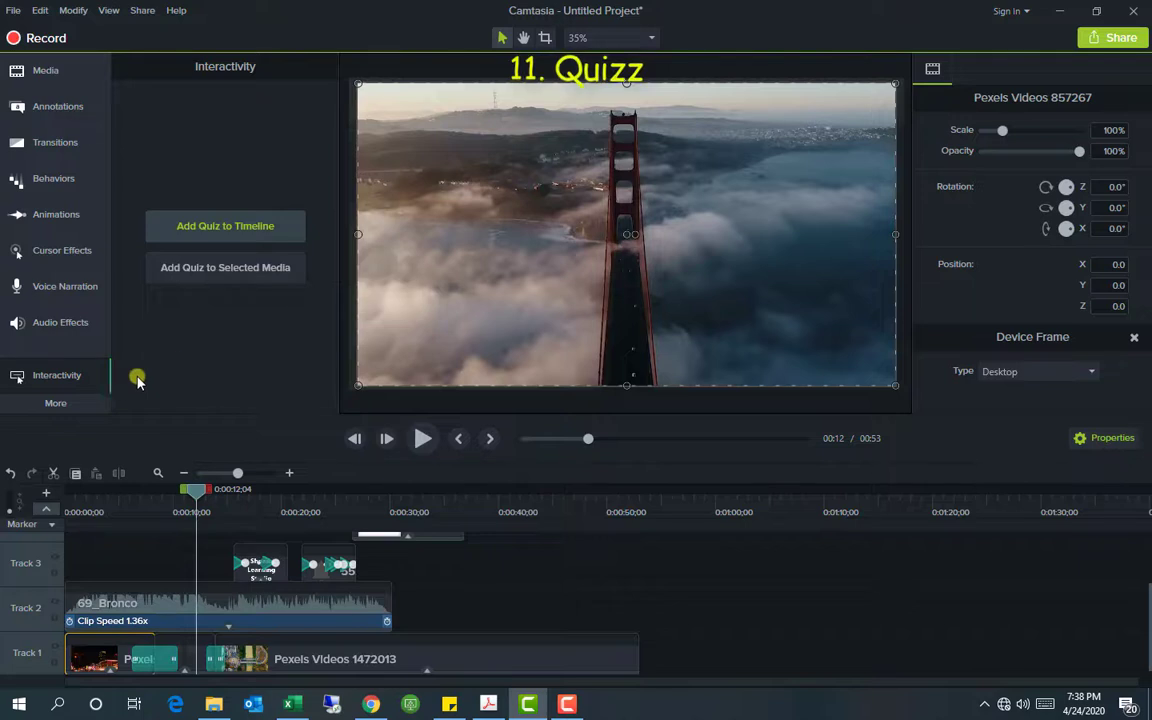
Add a caption reading "Hey, Welcome" at the beginning of the timeline and replay it.
click(69, 401)
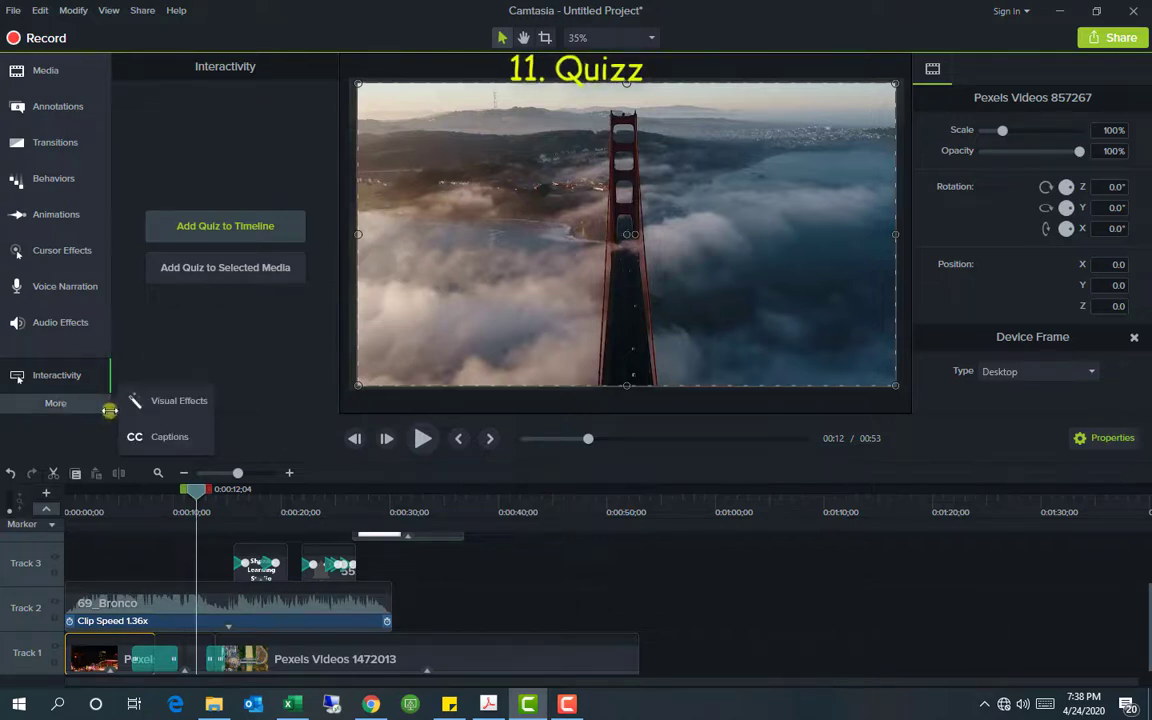
click(171, 437)
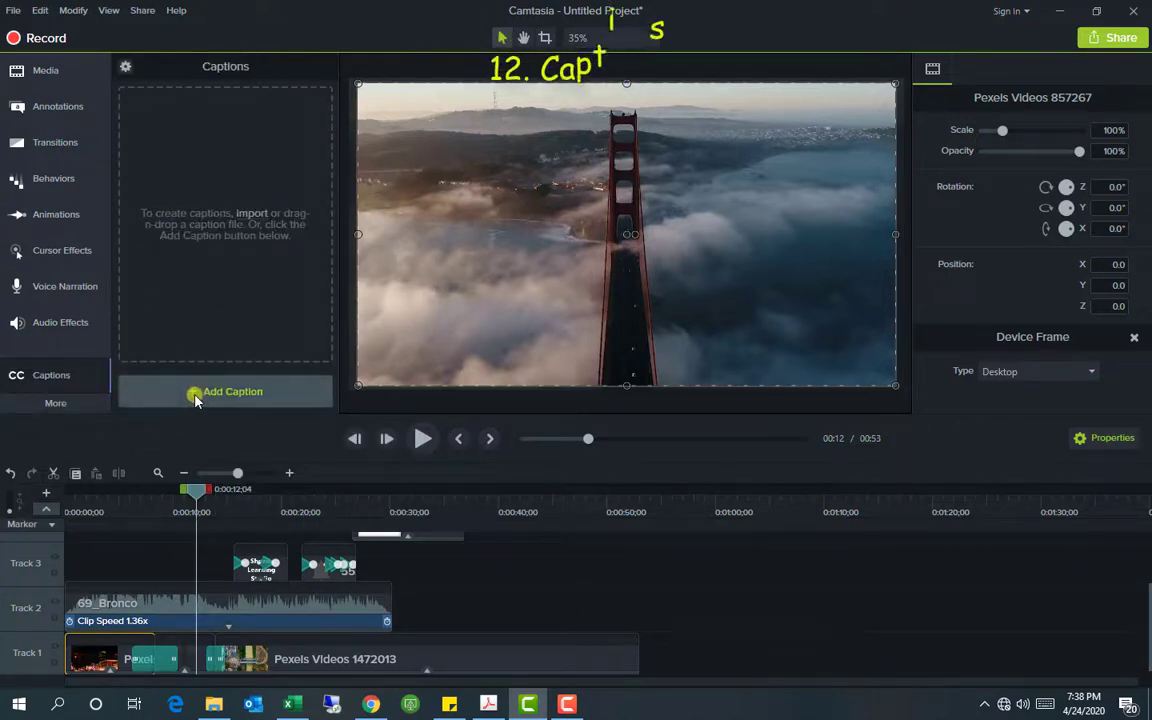
drag(194, 489, 64, 489)
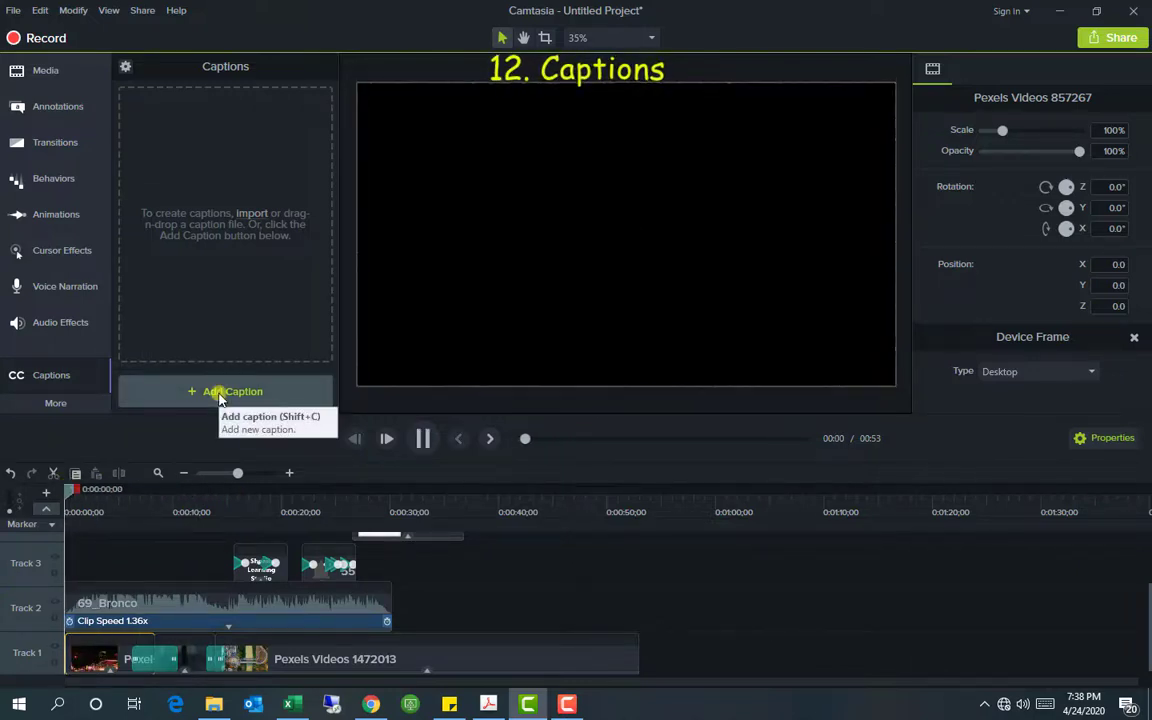
click(220, 396)
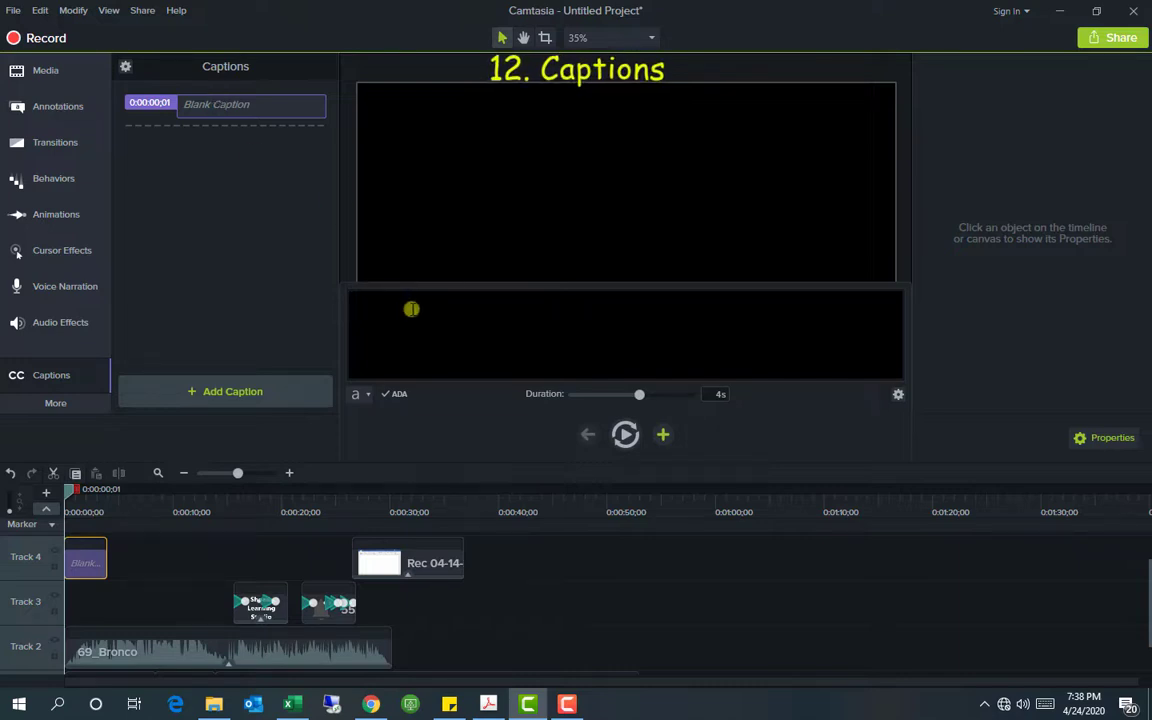
text(Hey)
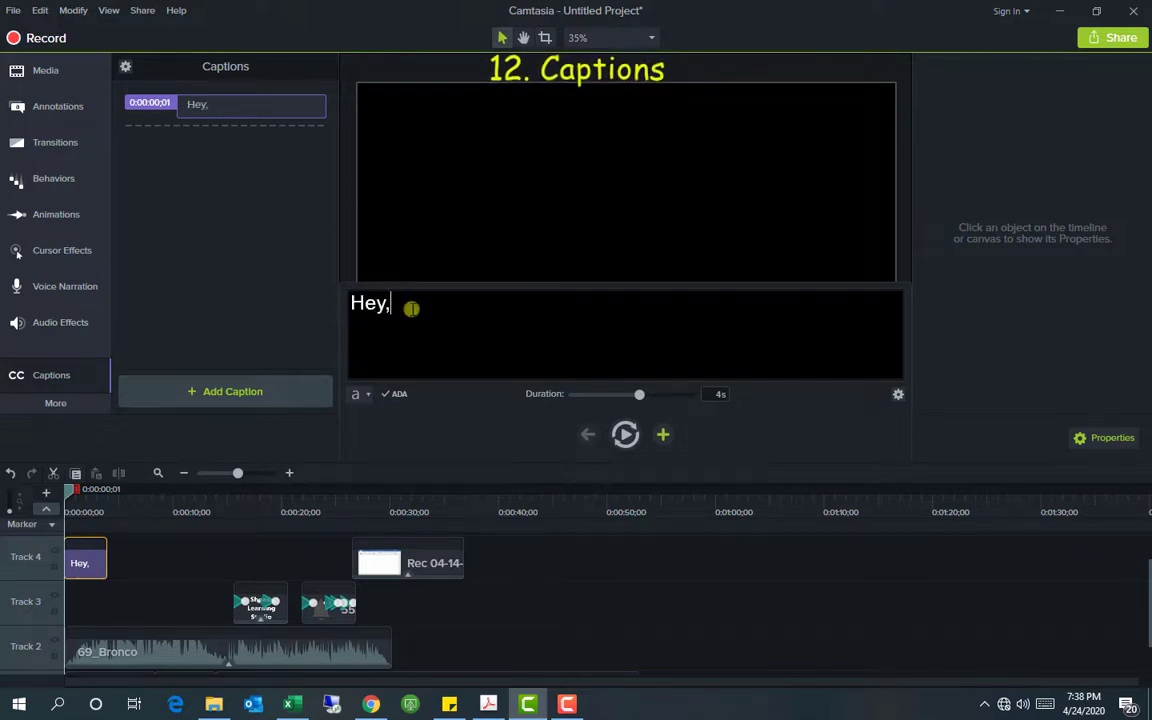
text(, Welcome)
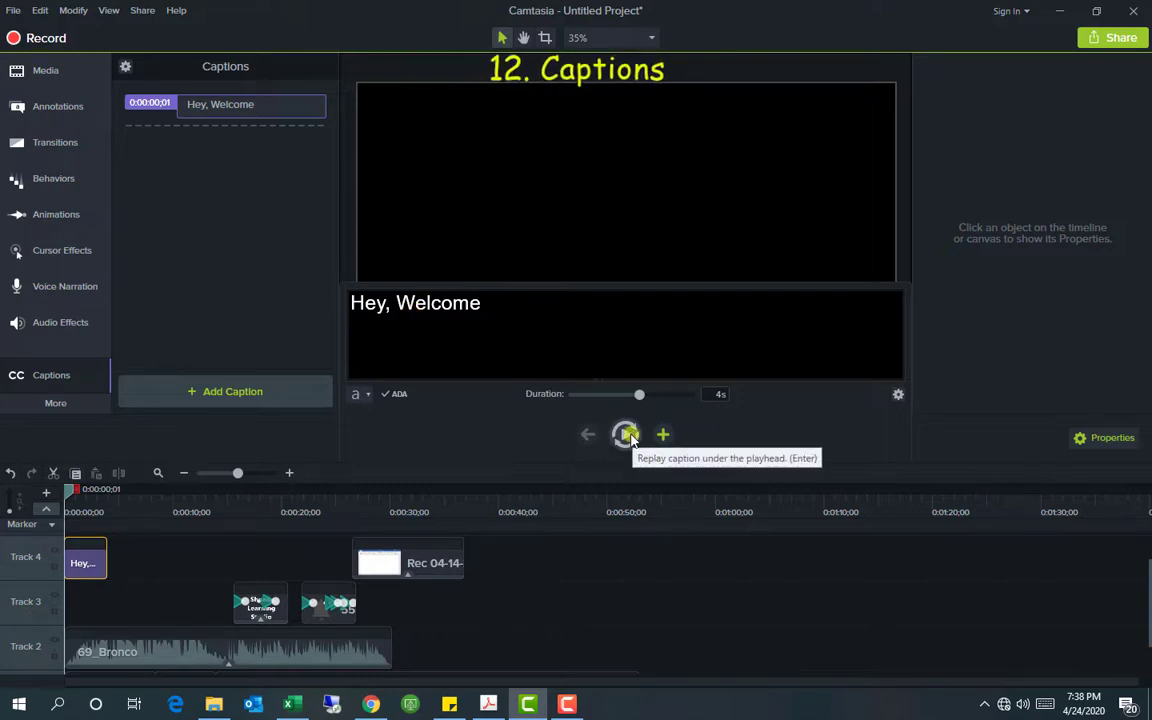
click(627, 435)
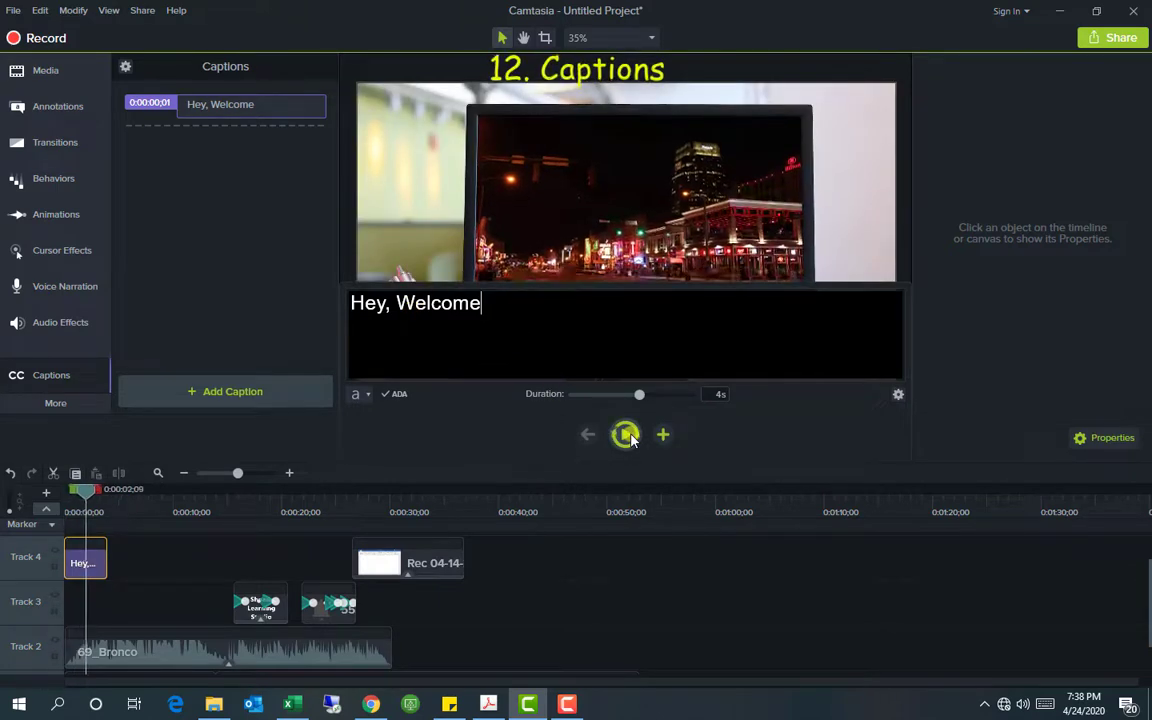
Add a second caption directly after the first, reading "To my youtube channel".
click(662, 435)
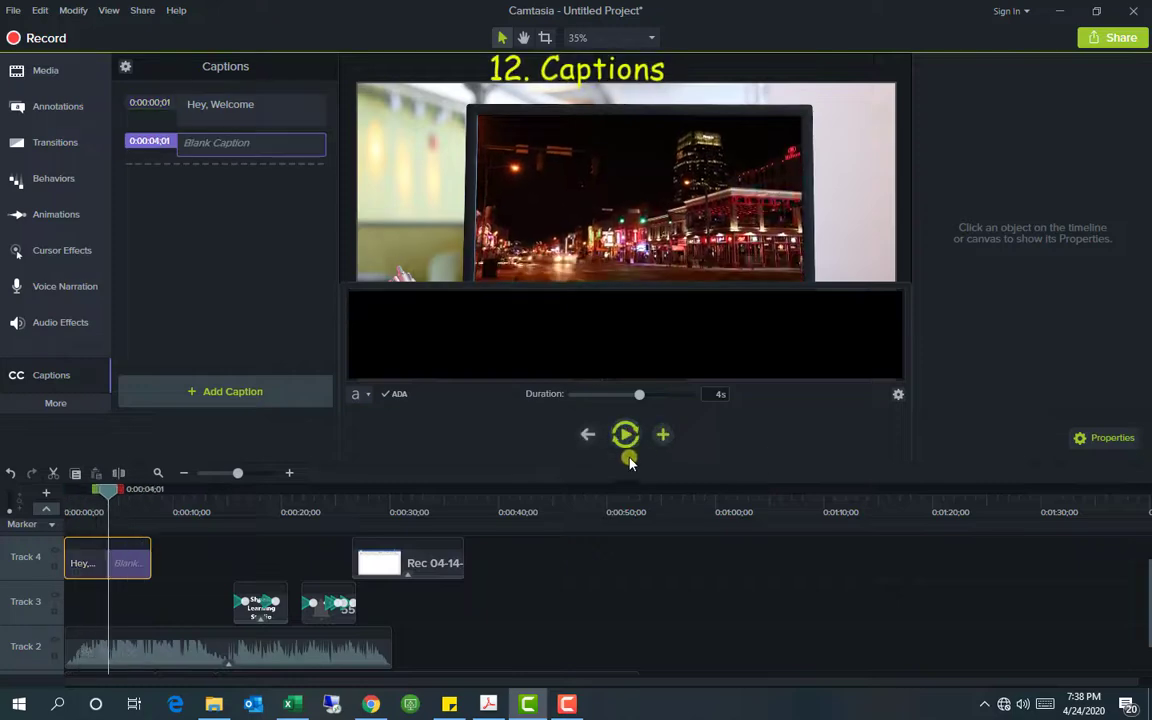
click(629, 459)
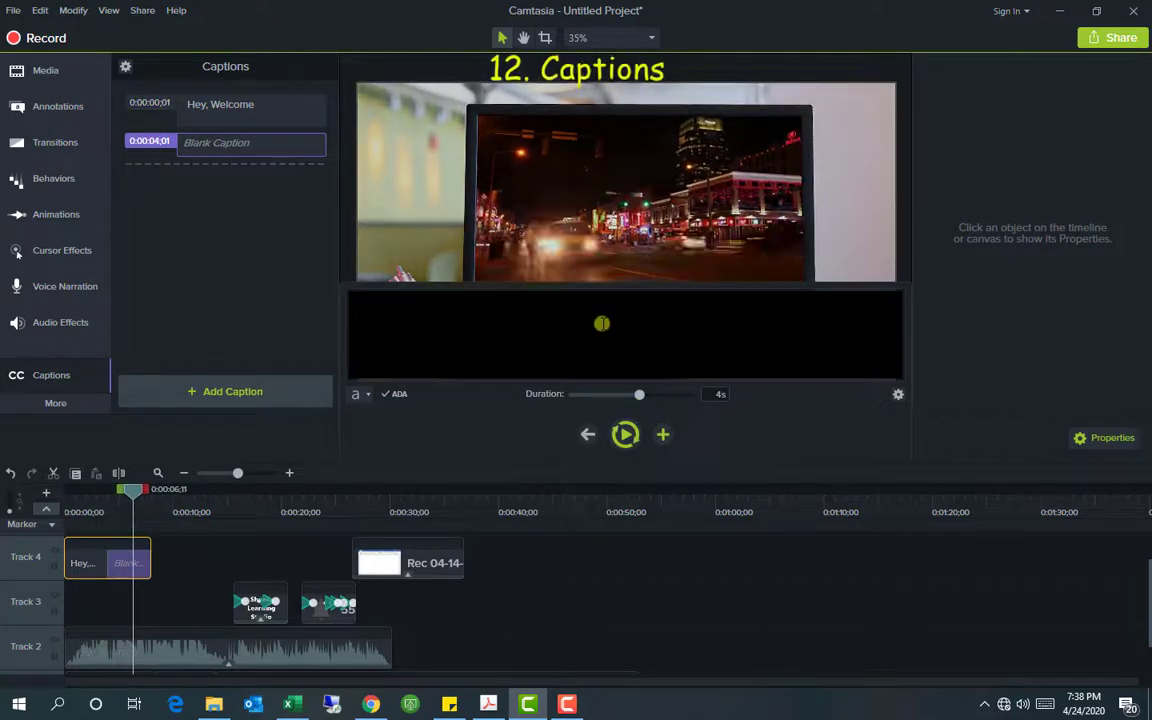
text(T)
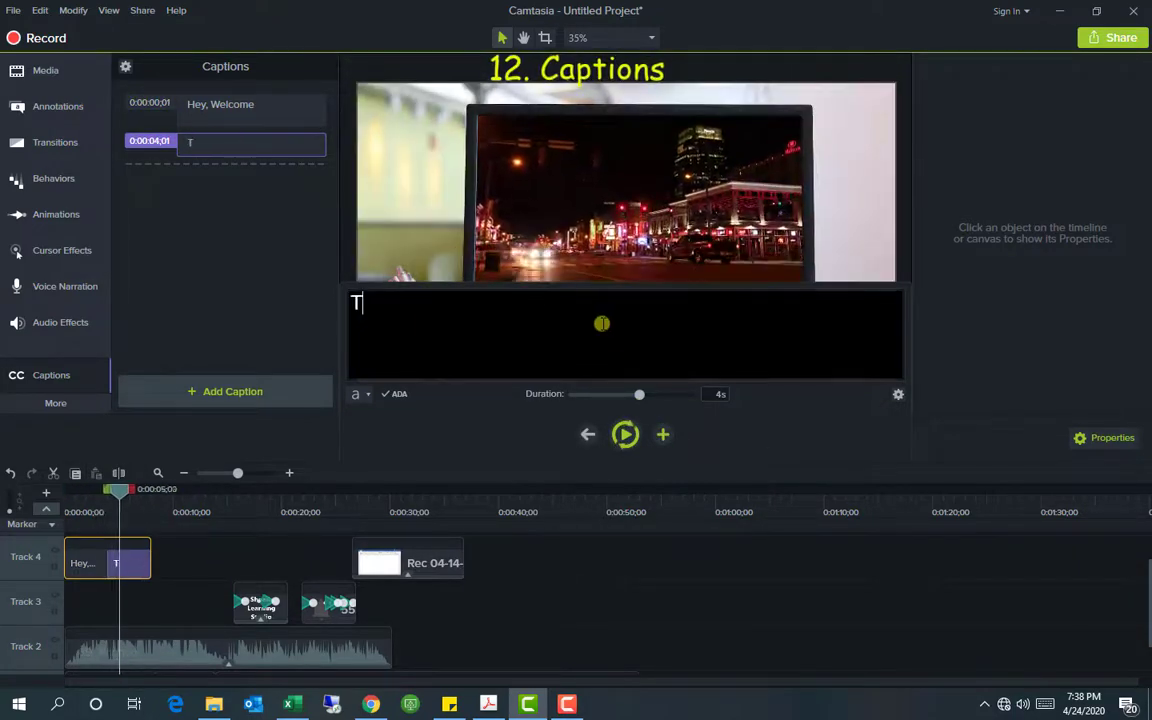
text(o my you)
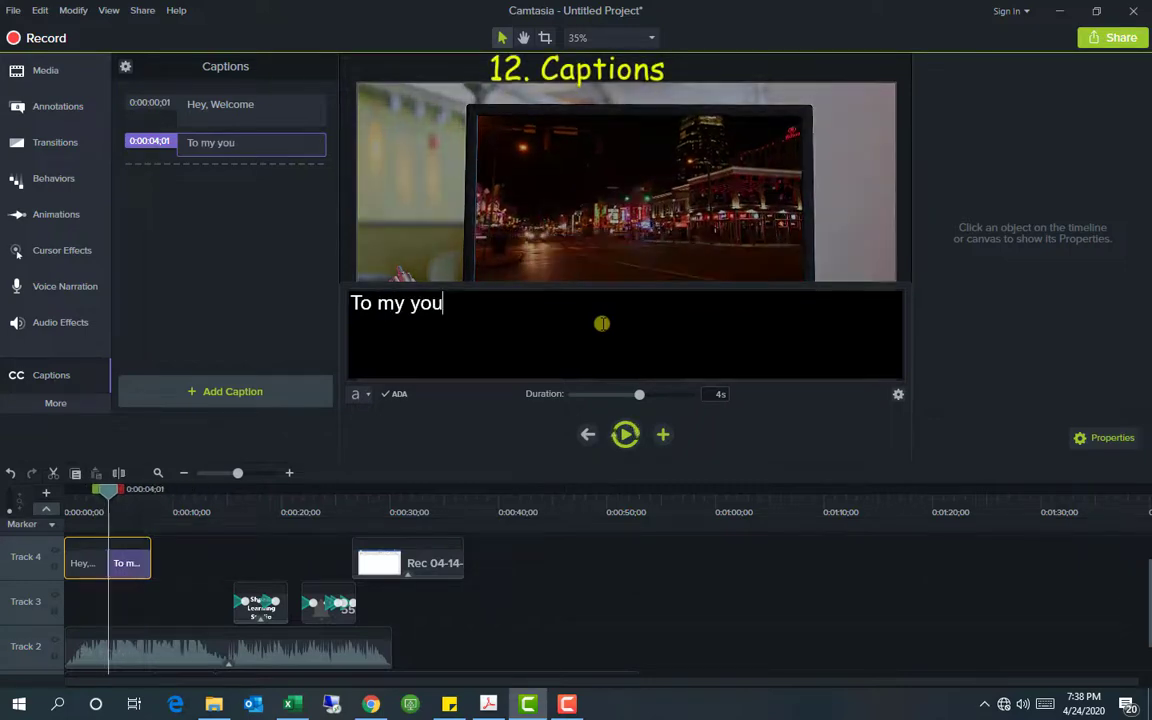
text(tube chann)
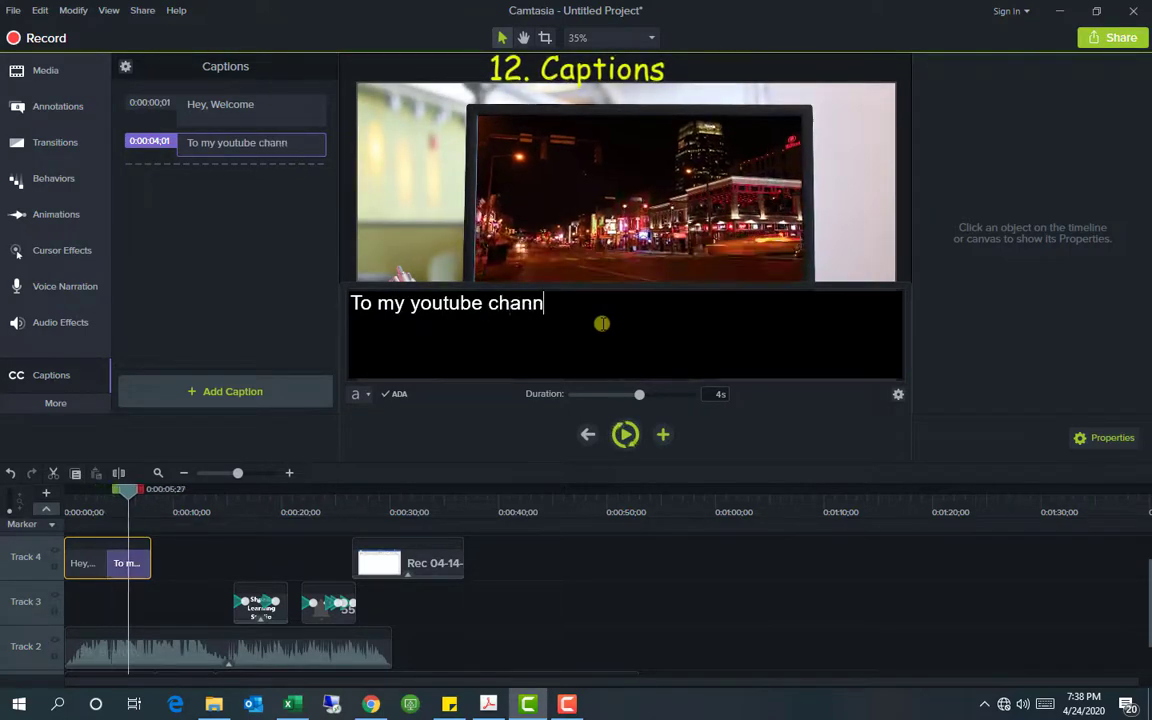
text(el)
Add a third, blank caption after the second and lengthen its duration to about 4.6 s.
click(662, 434)
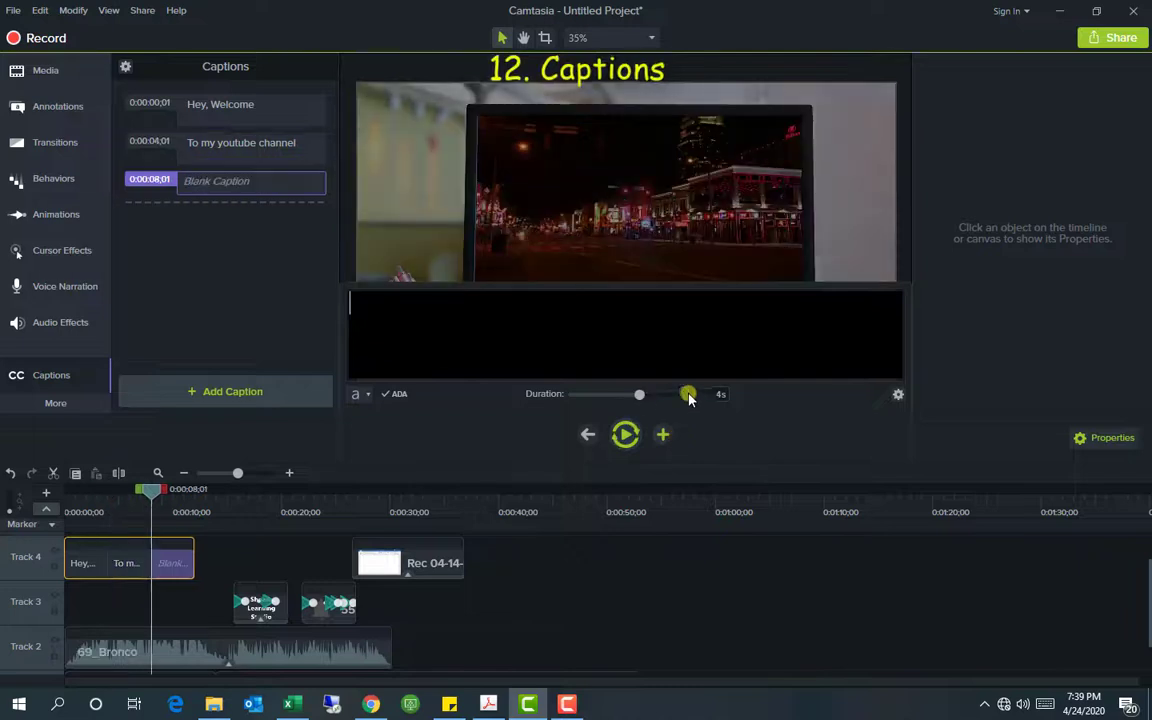
drag(689, 398, 653, 398)
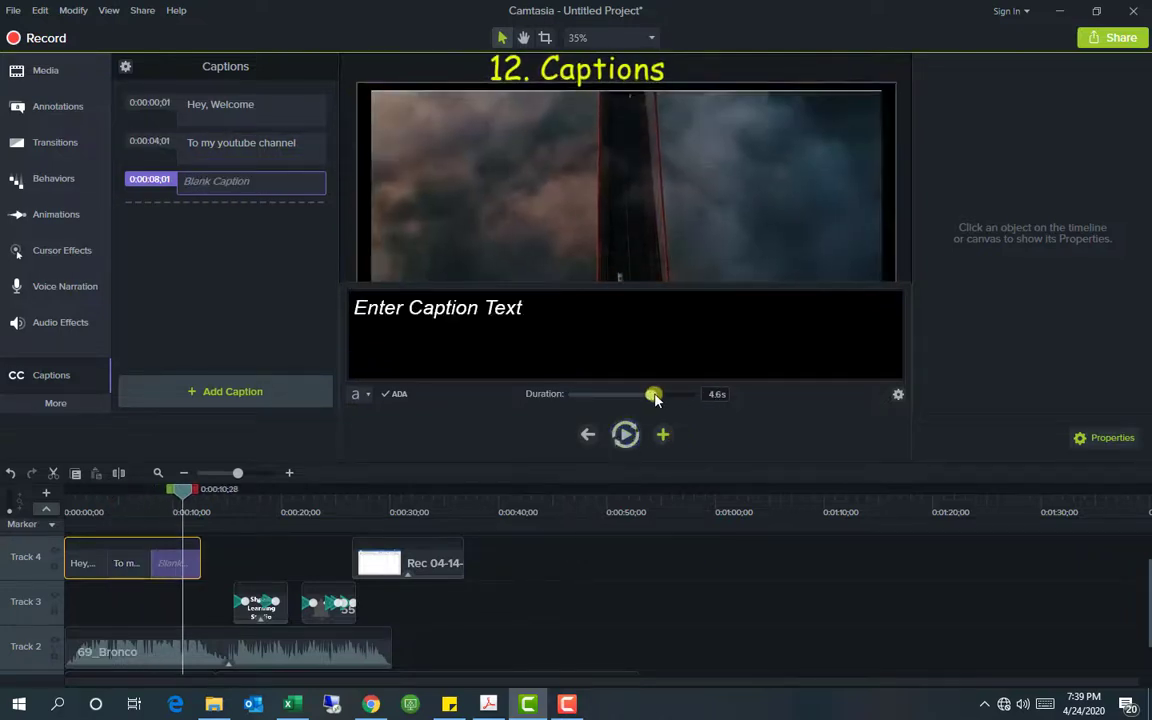
Set the third caption's duration to 5 s, give it the text "Shoaib Learning Studio" and fine-tune its end on the timeline.
click(716, 395)
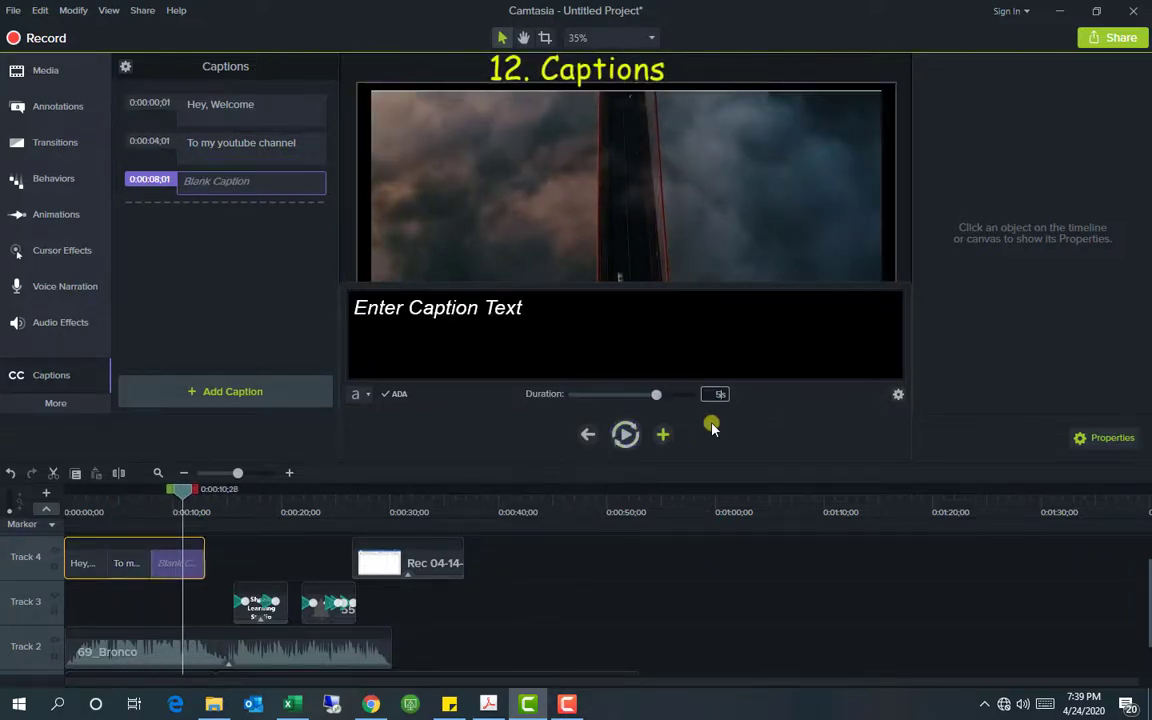
click(504, 314)
text(Shoaib Learni)
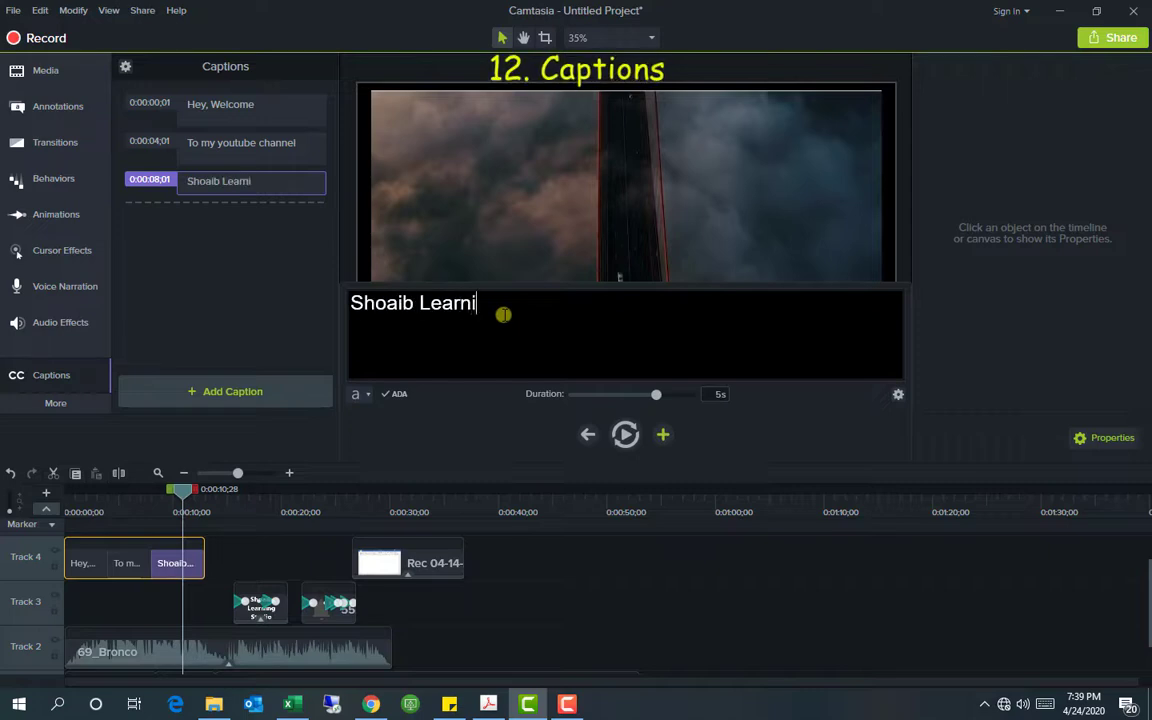
text(ng Studio)
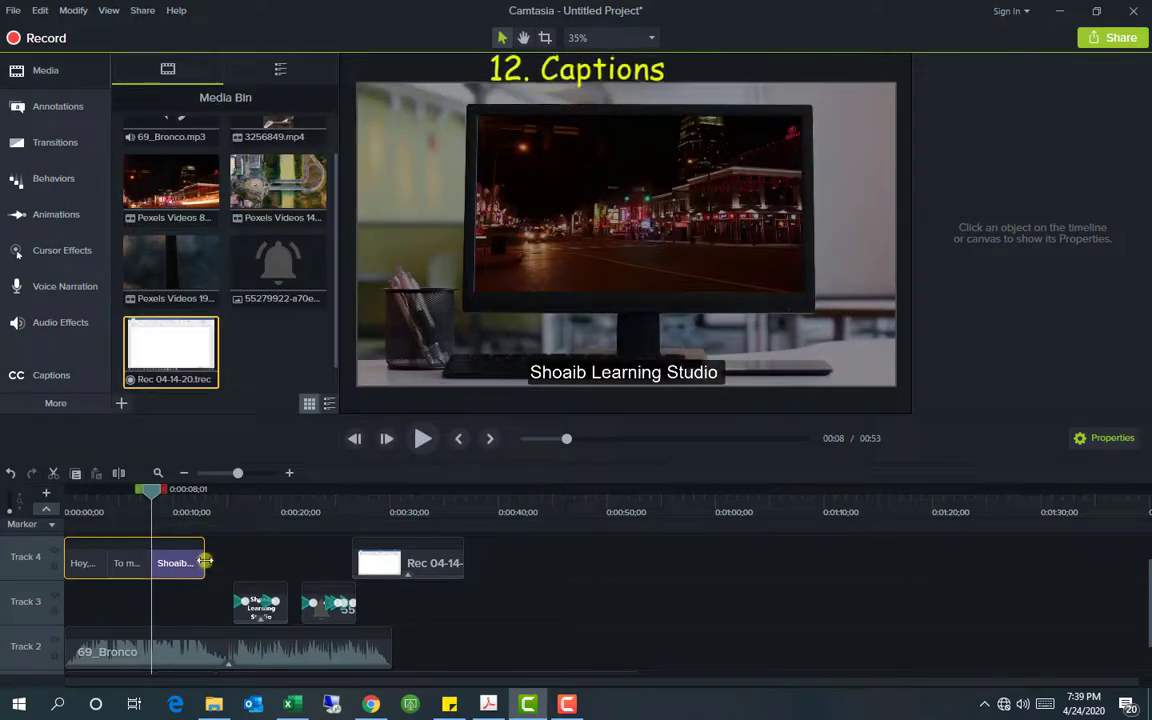
mouse_move(204, 562)
mouse_down()
mouse_move(302, 558)
mouse_move(200, 558)
mouse_up()
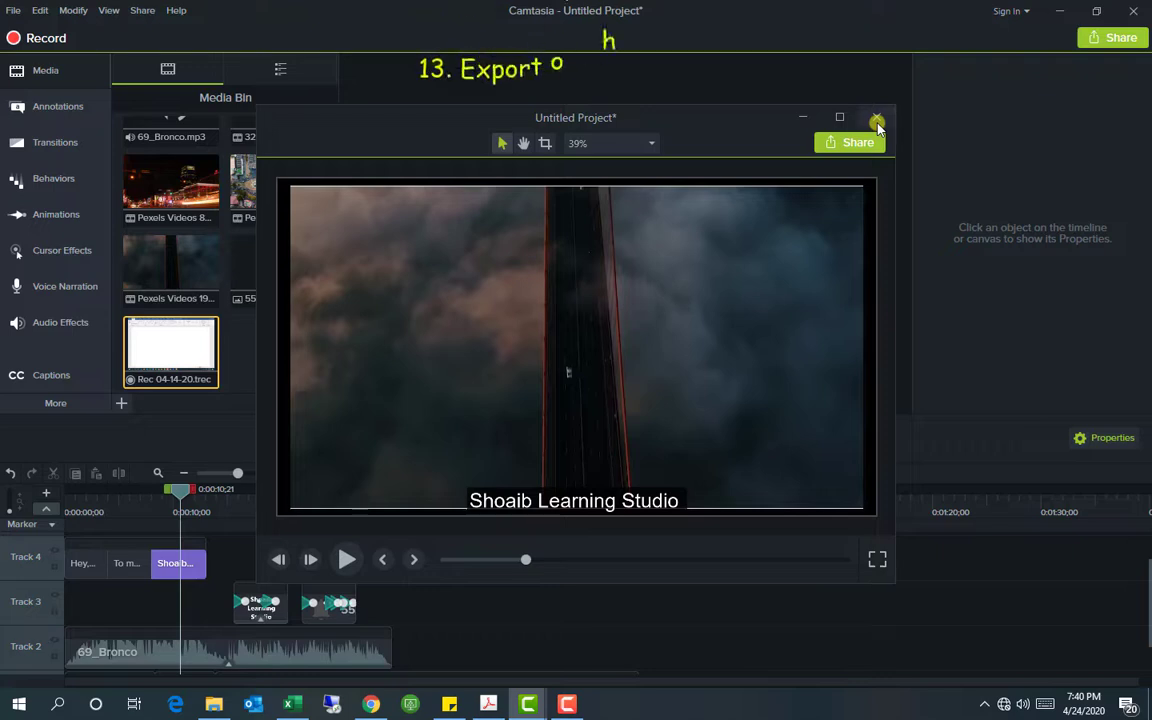
click(876, 120)
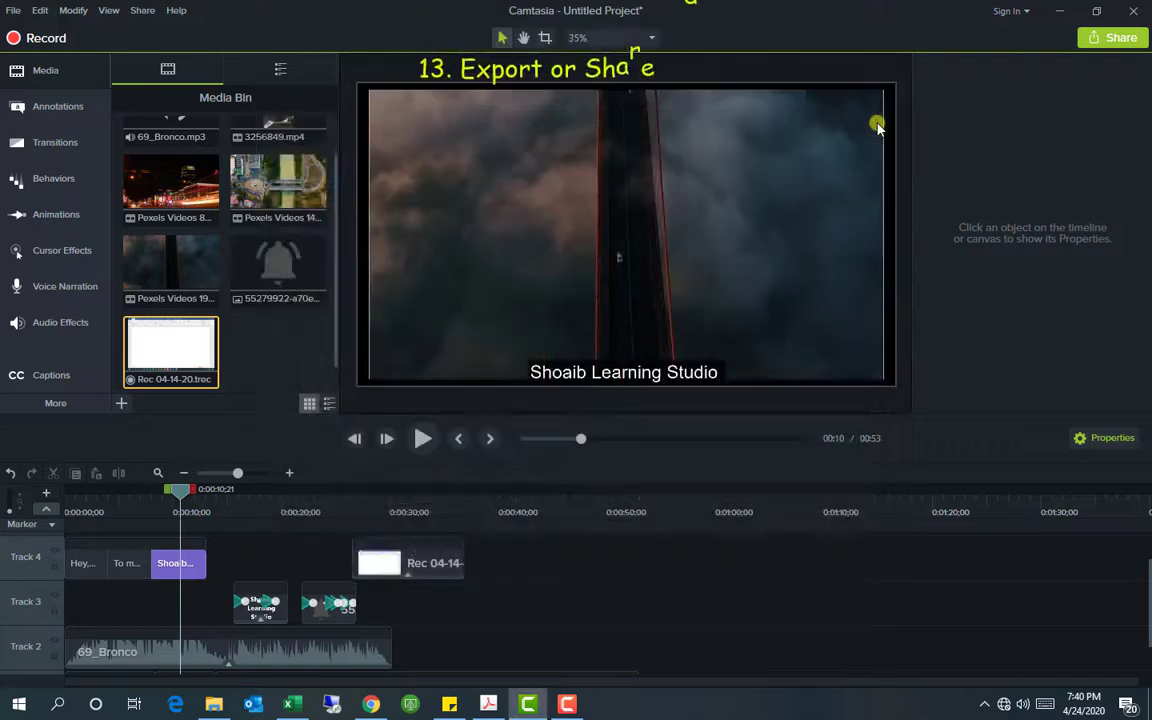
Start producing the project as a local file with the "MP4 only (up to 1080p)" preset.
click(1117, 43)
click(1060, 226)
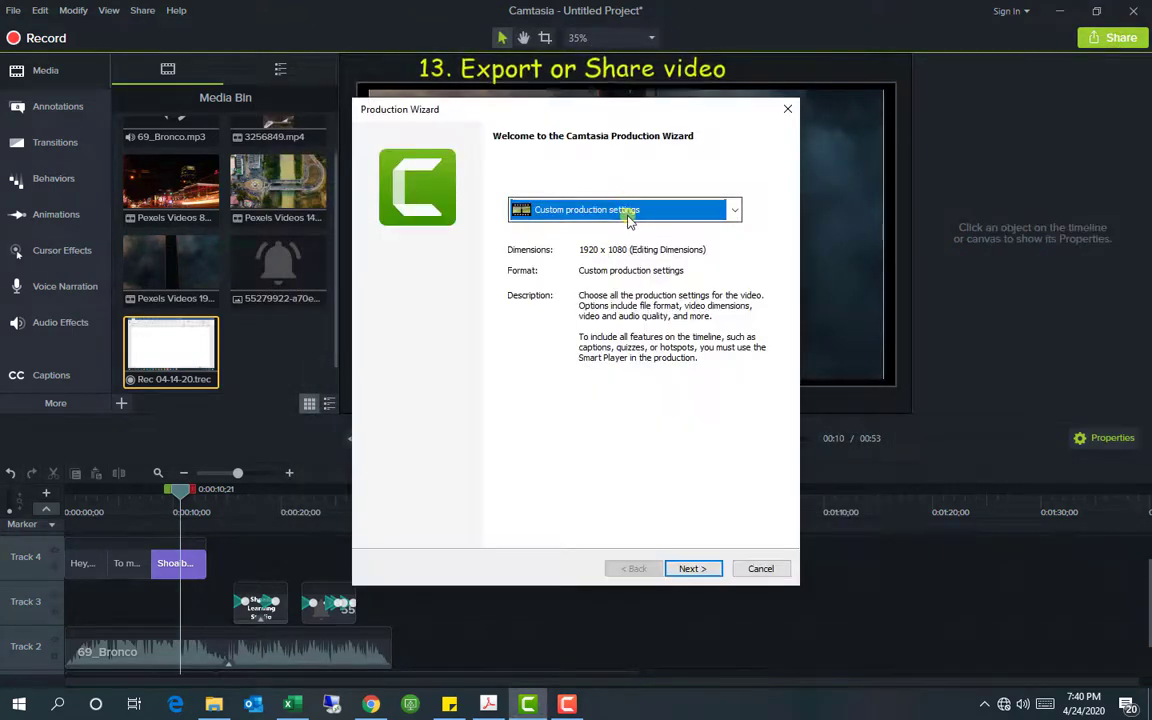
click(629, 216)
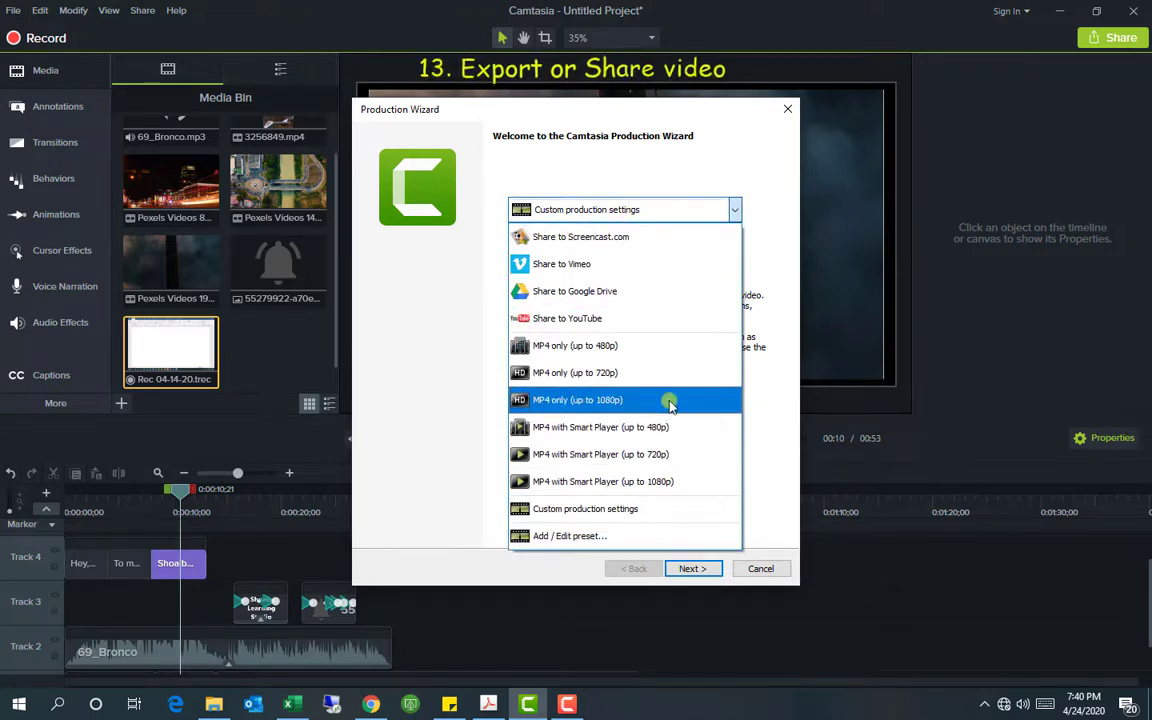
click(670, 401)
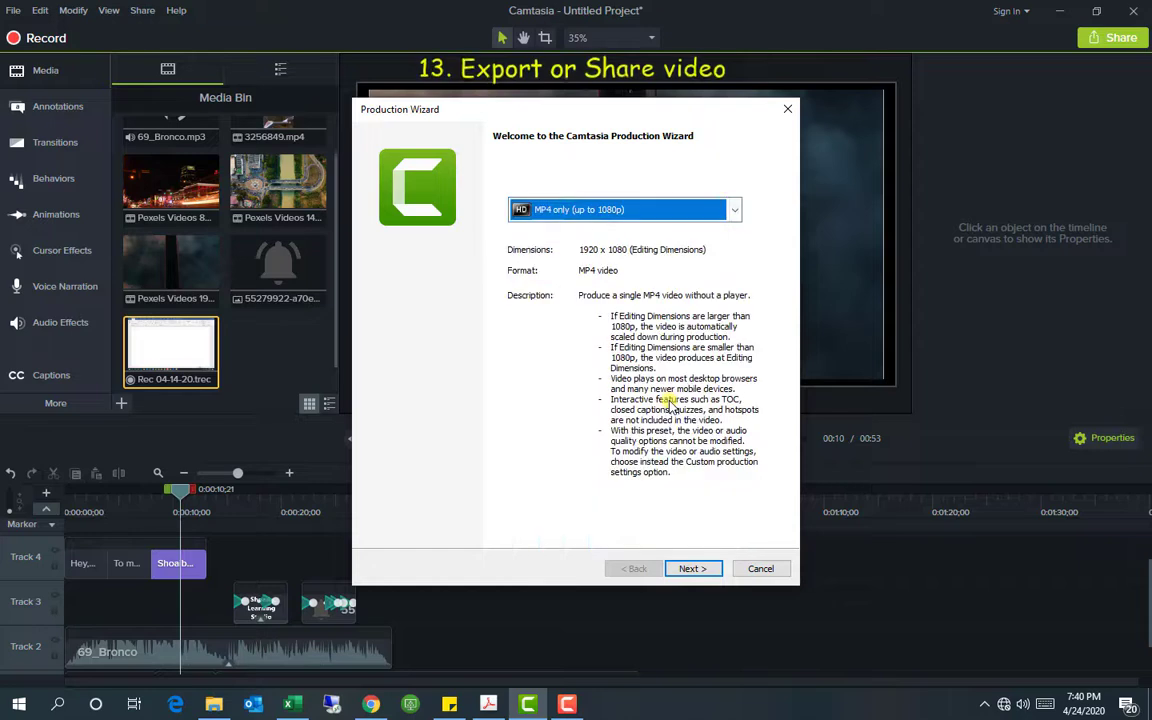
Name the production "My Project", choose the Desktop as its folder, and finish the wizard to produce the video.
click(692, 568)
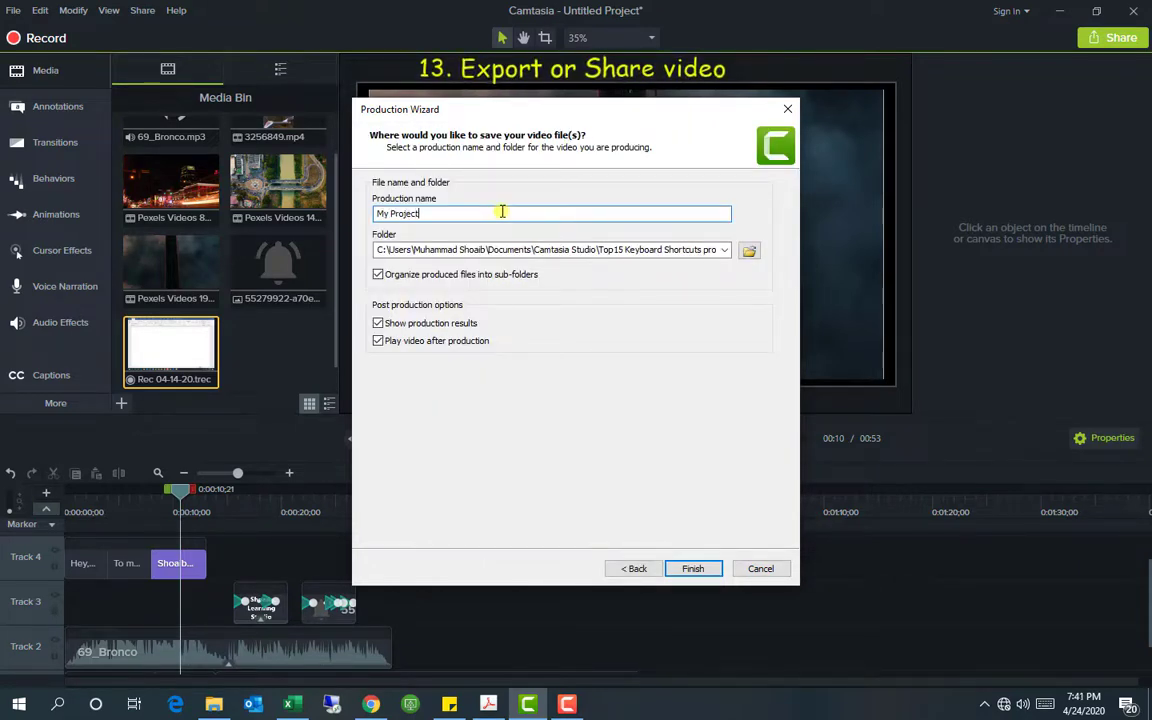
click(749, 251)
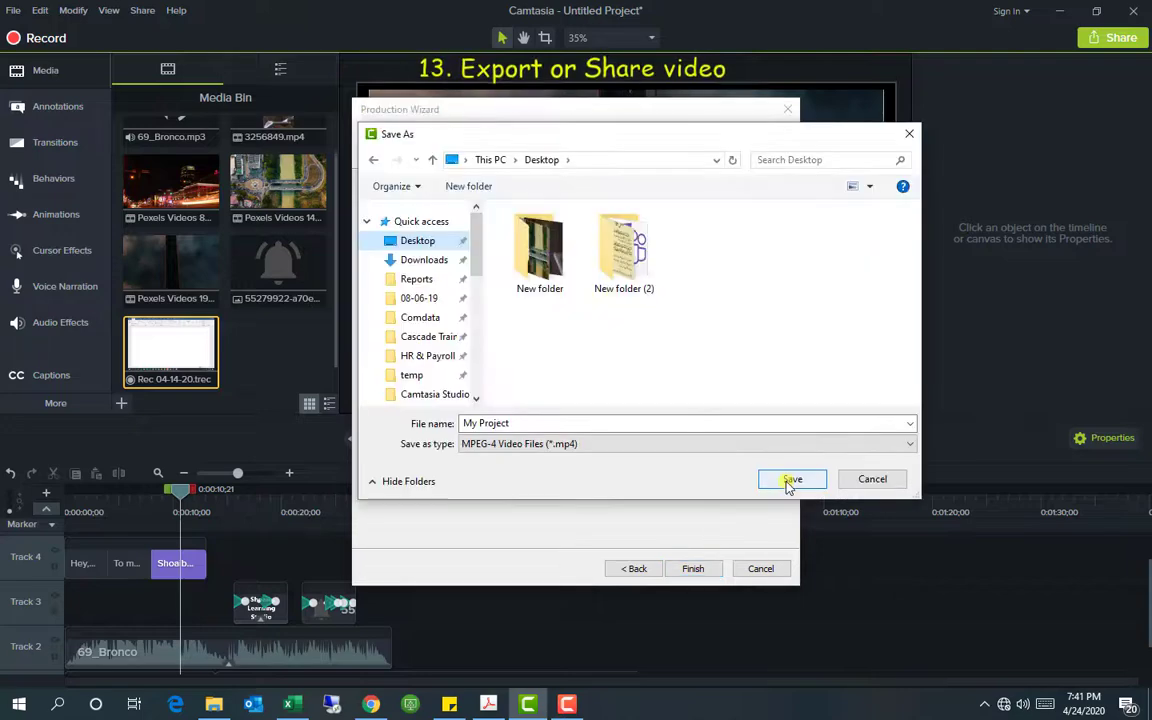
click(790, 480)
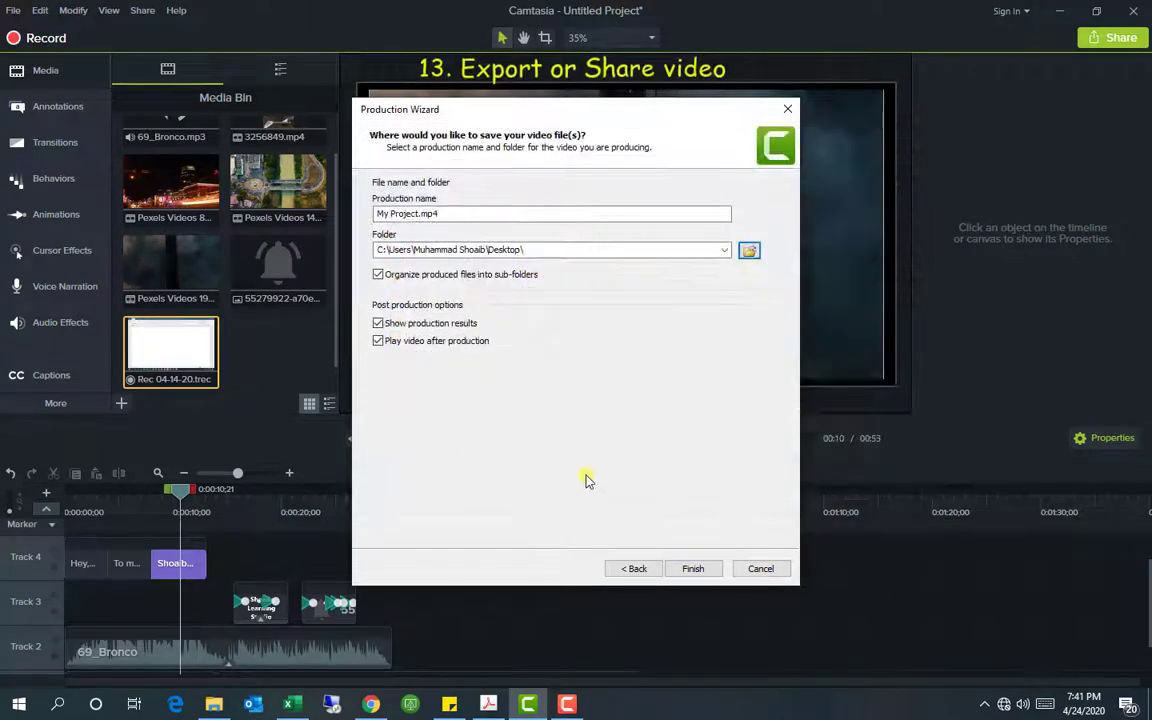
click(704, 573)
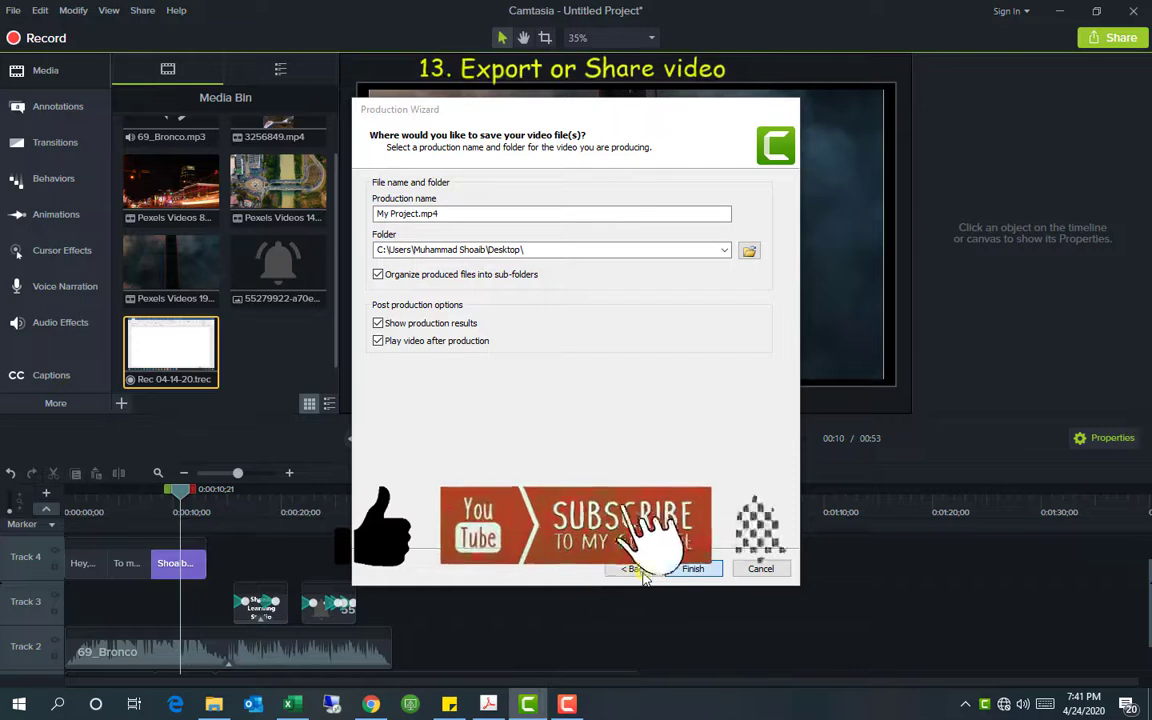